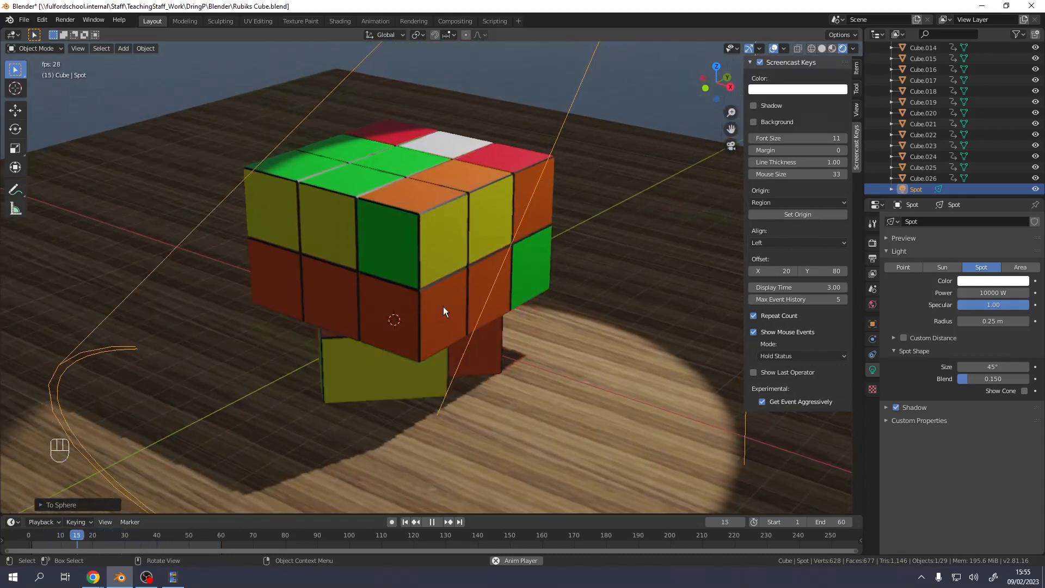
# Stop the animation playback and start a new General file without saving changes to the Rubiks Cube file.
pyautogui.press('space')
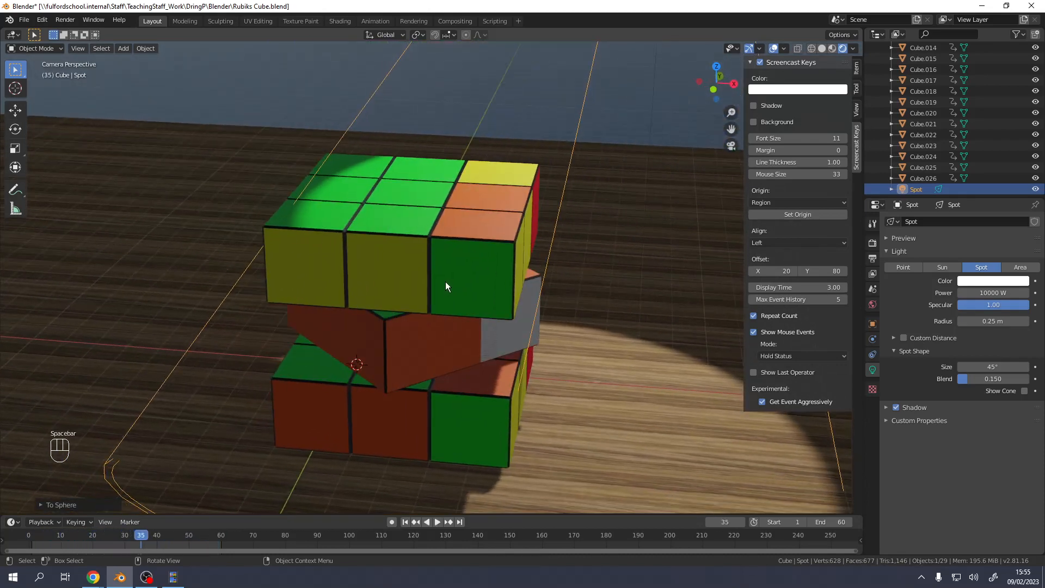
pyautogui.click(457, 224)
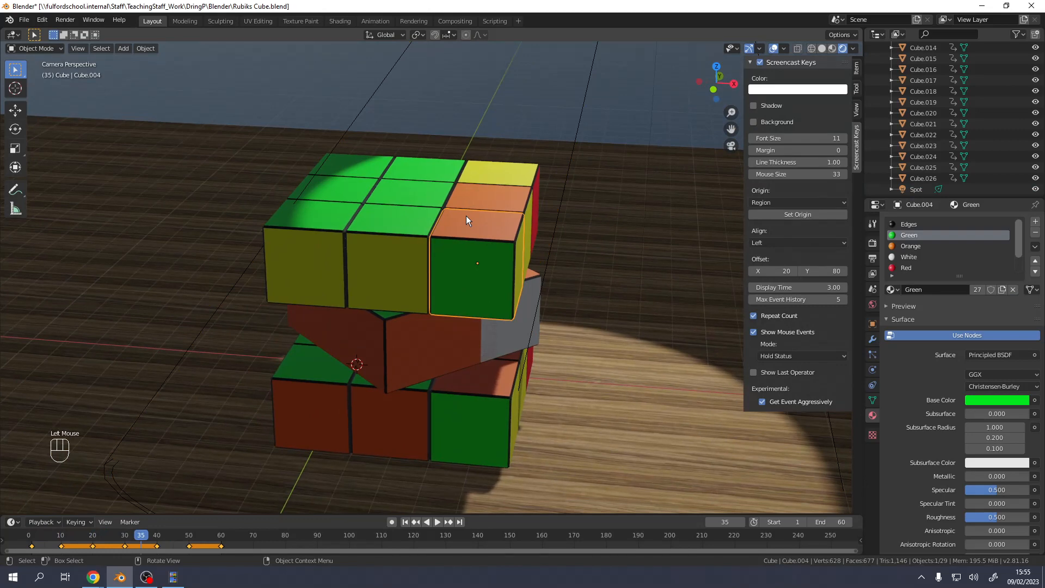
pyautogui.hotkey('ctrl', 'n')
pyautogui.click(466, 216)
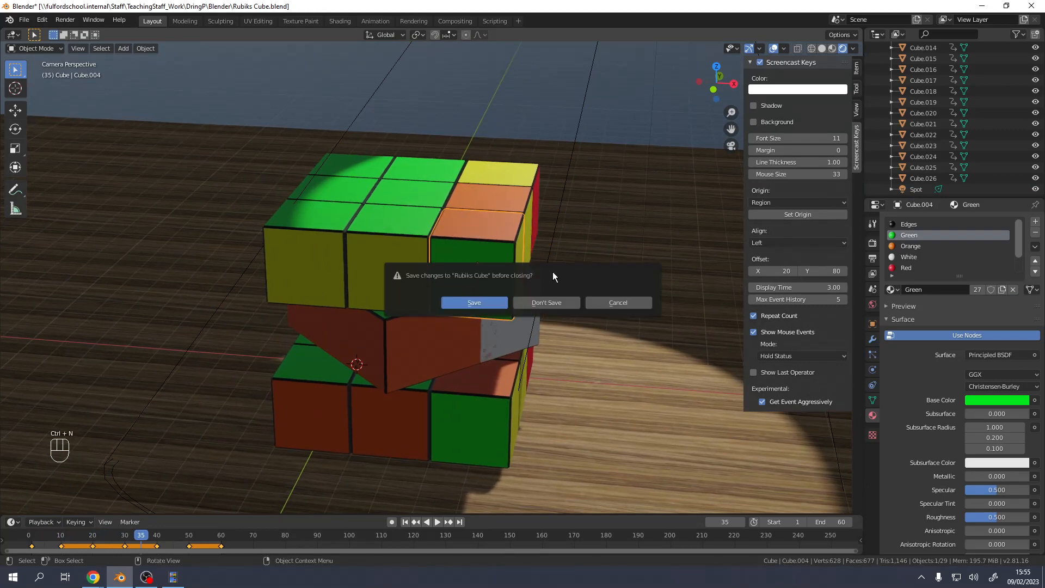
pyautogui.click(546, 302)
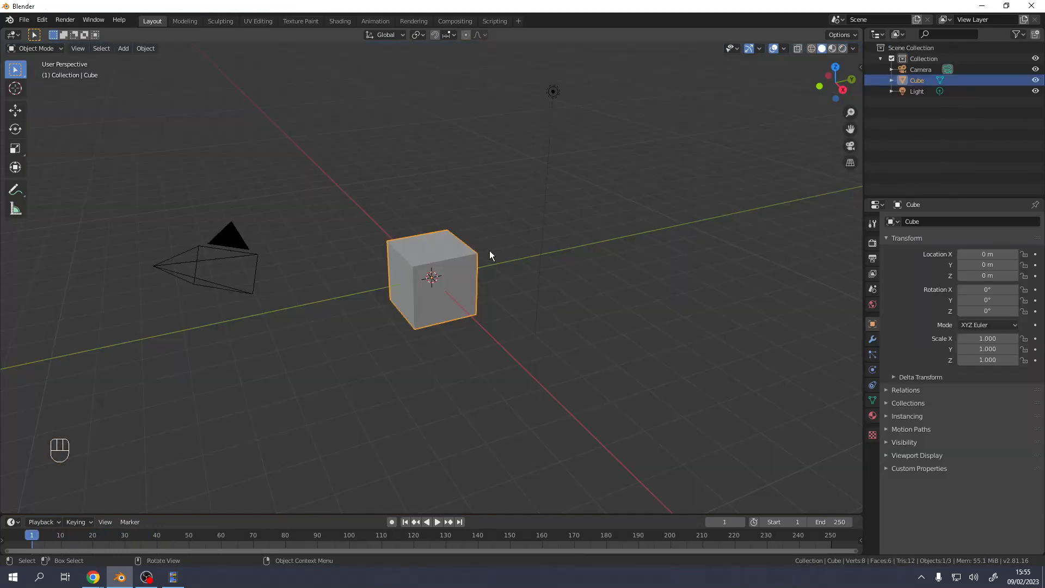
# Add a mesh plane at the origin and scale it up uniformly to about 10.4 as a floor.
pyautogui.moveTo(501, 267)
pyautogui.mouseDown(button='middle')
pyautogui.moveTo(541, 262)
pyautogui.moveTo(494, 276)
pyautogui.mouseUp(button='middle')
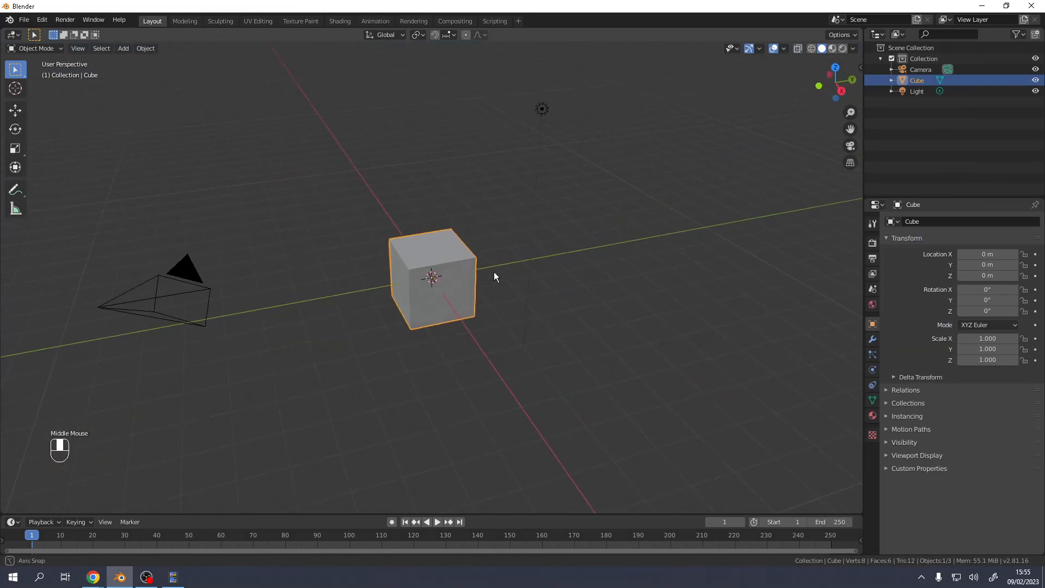
pyautogui.hotkey('shift', 'a')
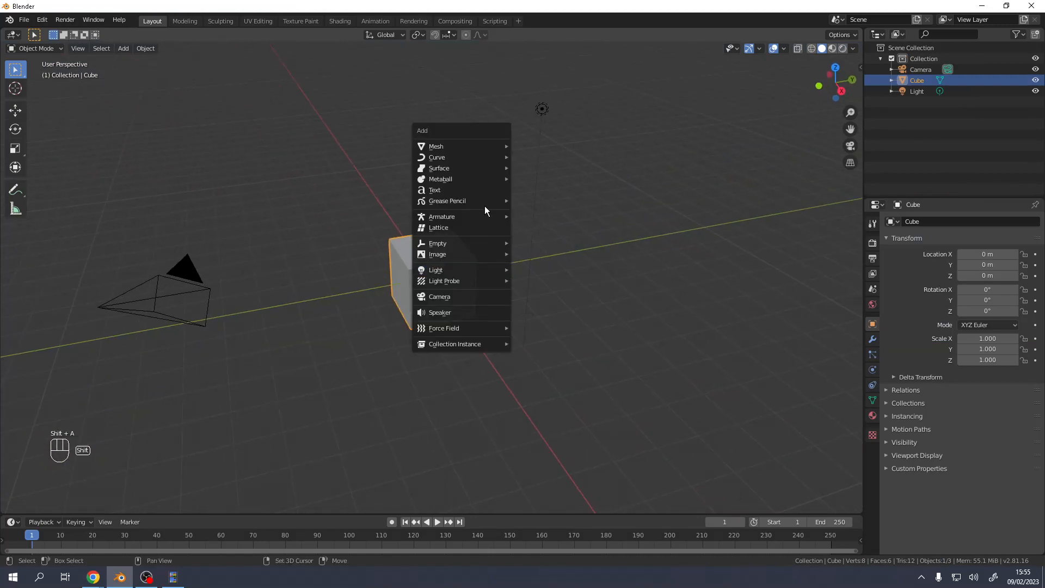
pyautogui.moveTo(476, 139)
pyautogui.click(534, 147)
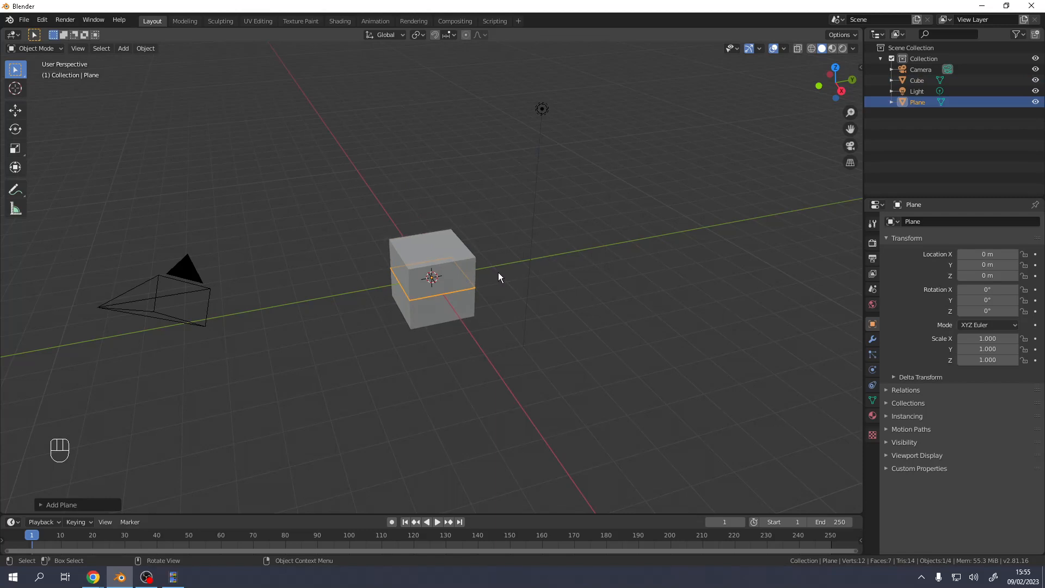
pyautogui.press('s')
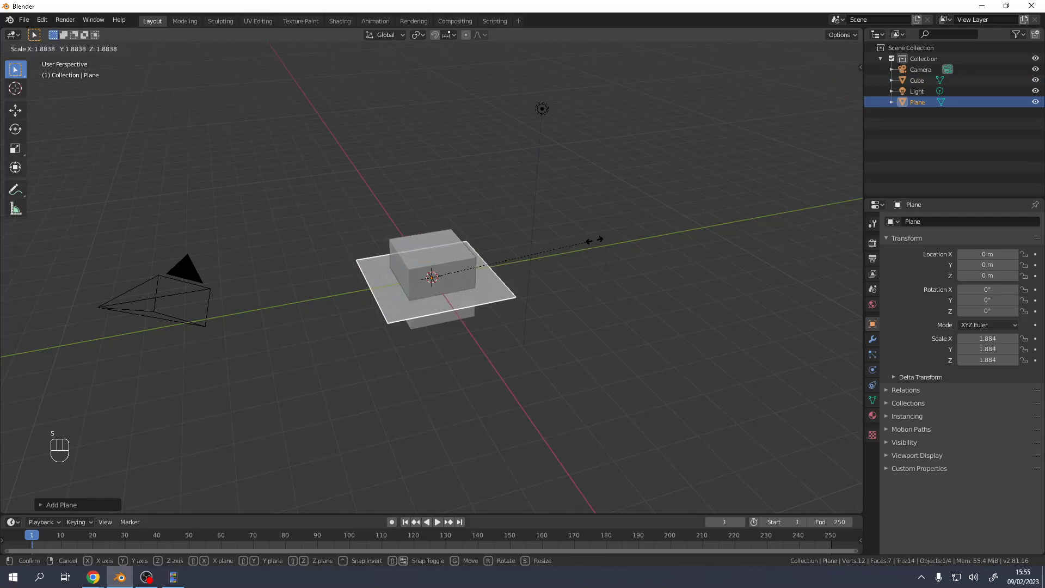
pyautogui.press('ctrl')
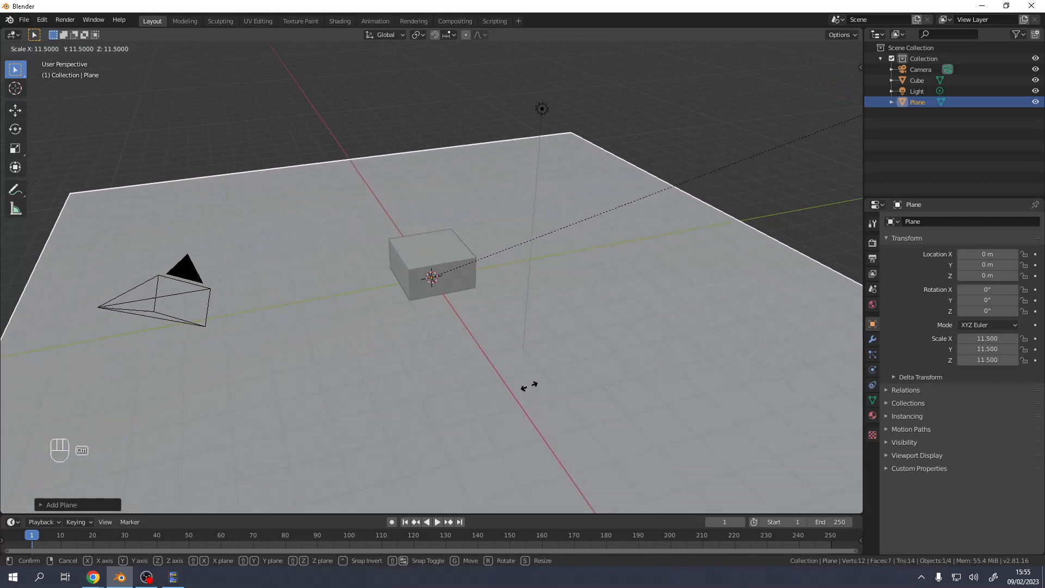
pyautogui.keyDown('ctrl'); pyautogui.click(417, 396); pyautogui.keyUp('ctrl')
# Move the cube up 1 m along the Z axis so it sits on the plane.
pyautogui.moveTo(570, 371)
pyautogui.mouseDown(button='middle')
pyautogui.moveTo(560, 331)
pyautogui.moveTo(572, 397)
pyautogui.moveTo(557, 368)
pyautogui.mouseUp(button='middle')
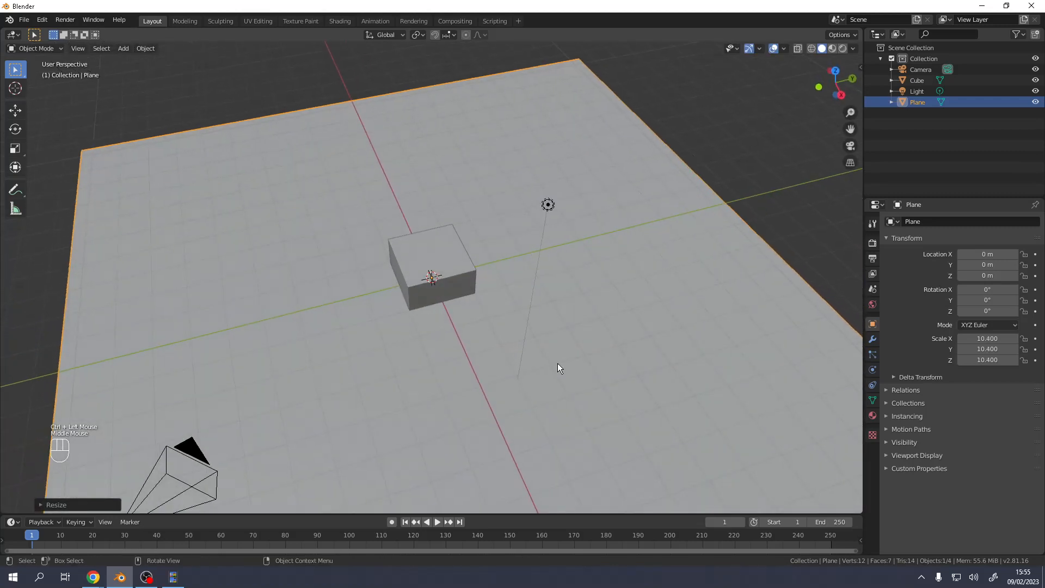
pyautogui.click(431, 256)
pyautogui.moveTo(455, 282); pyautogui.dragTo(446, 242, button='middle')
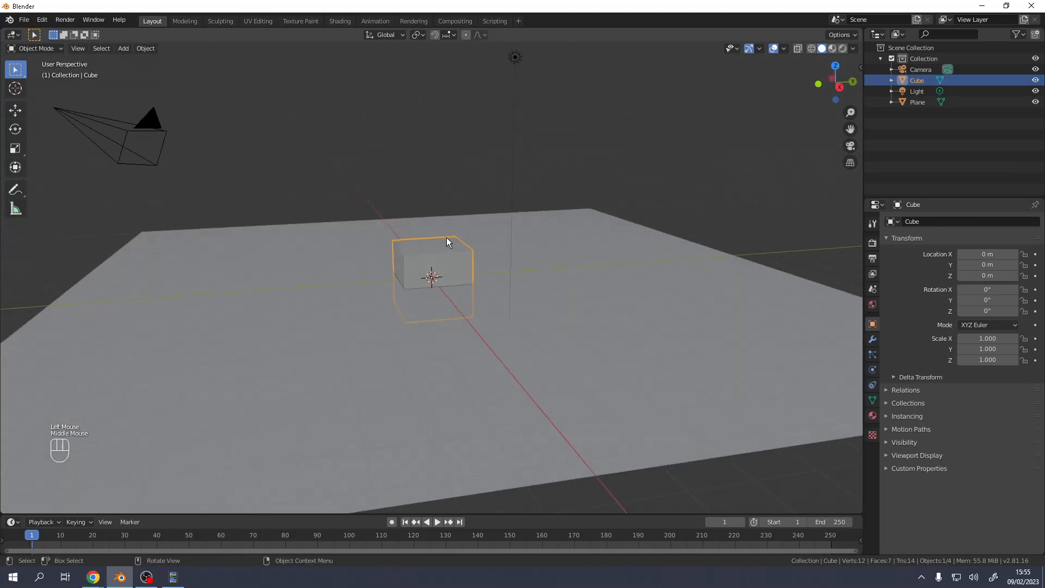
pyautogui.press('g')
pyautogui.press('z')
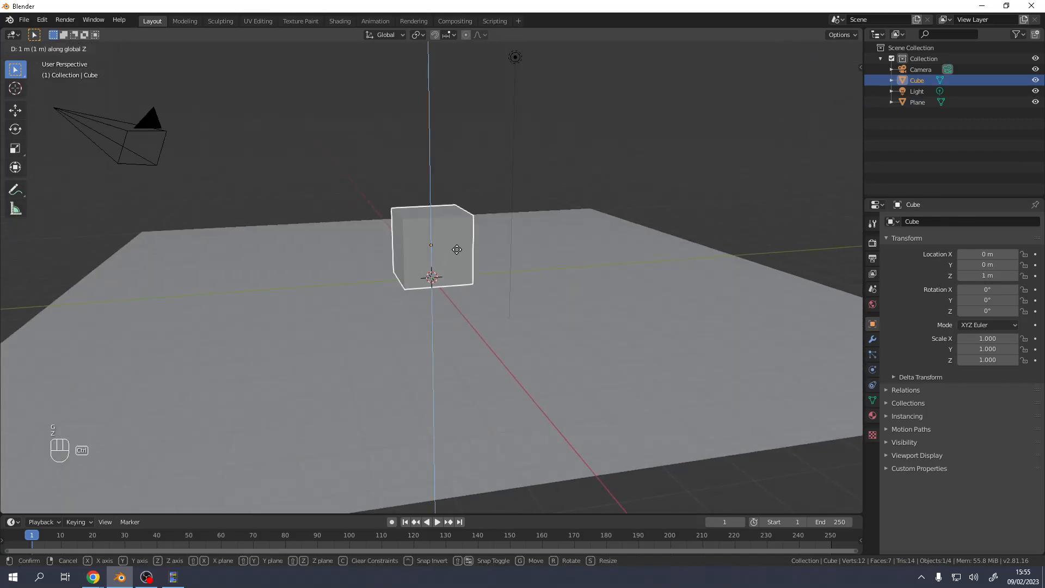
pyautogui.click(456, 258)
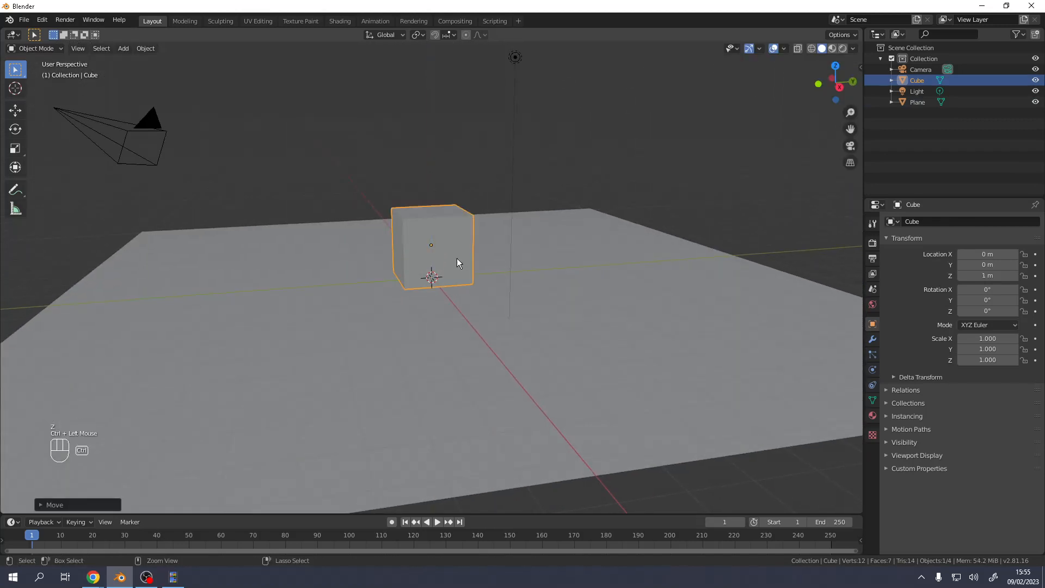
# Create a new collection under the Scene Collection and name it "Cude".
pyautogui.moveTo(457, 258); pyautogui.dragTo(495, 302, button='middle')
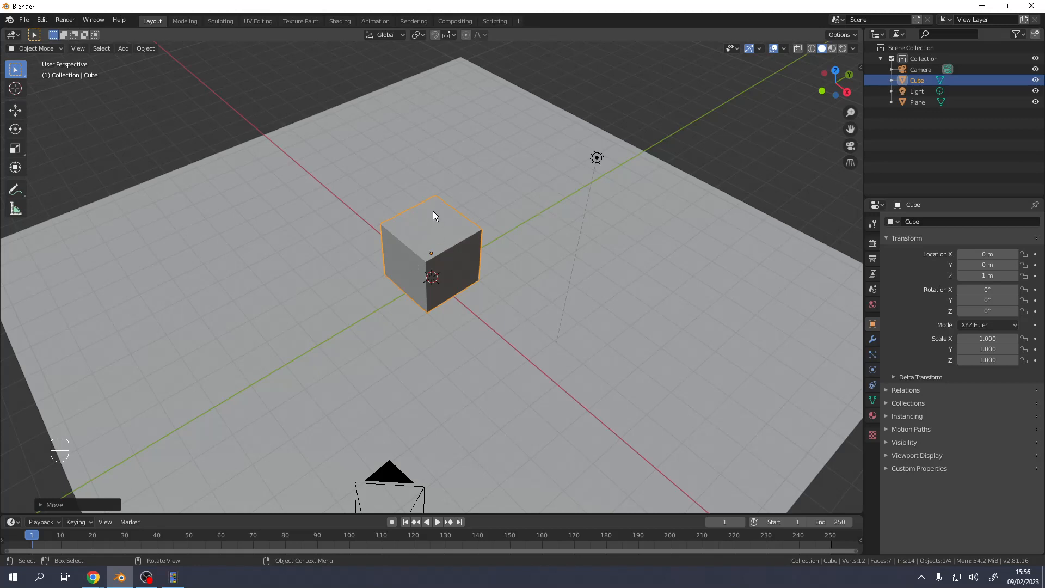
pyautogui.rightClick(929, 131)
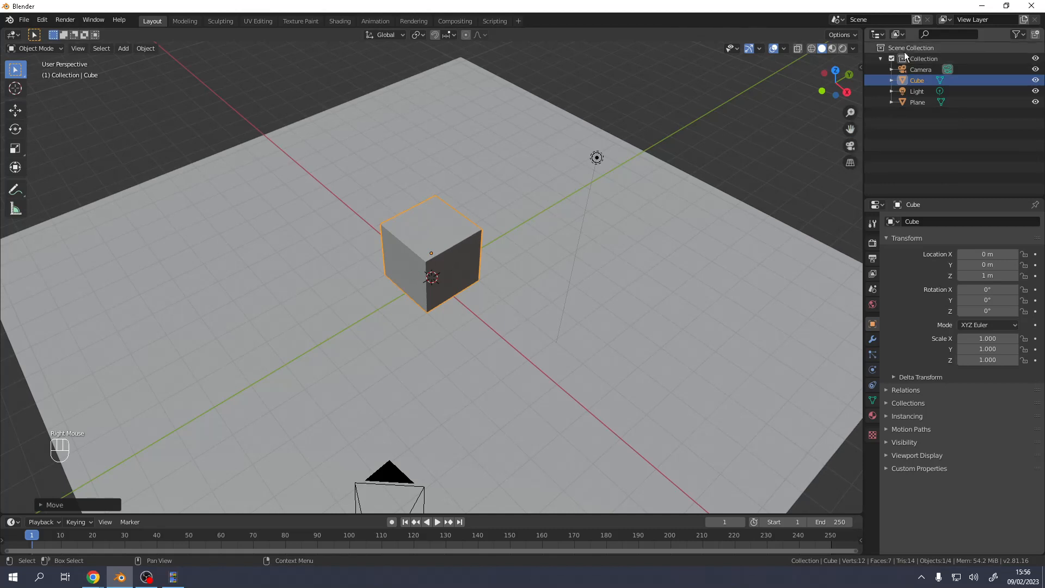
pyautogui.rightClick(896, 133)
pyautogui.click(879, 133)
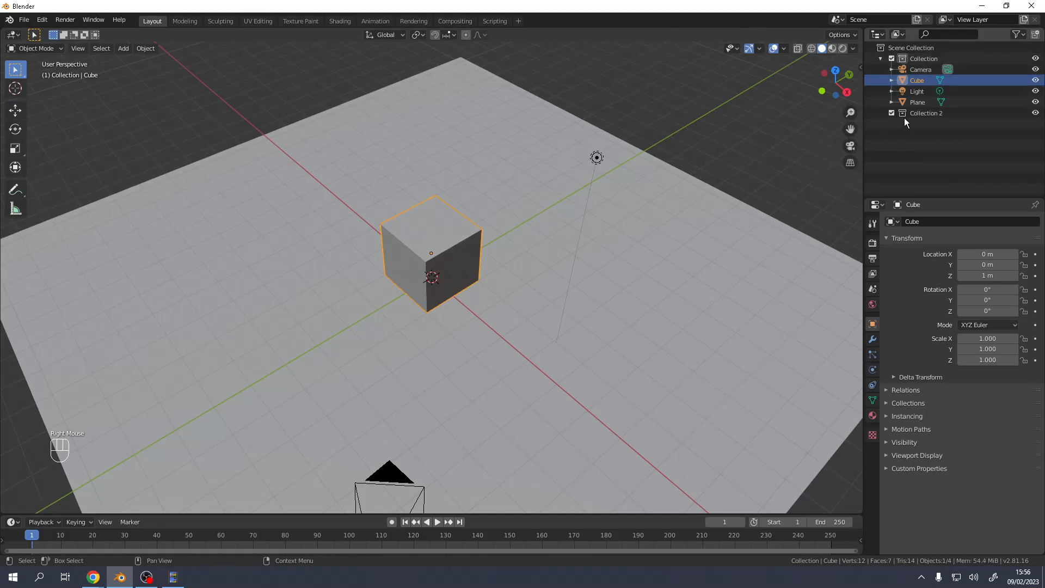
pyautogui.doubleClick(926, 115)
pyautogui.write('Cud')
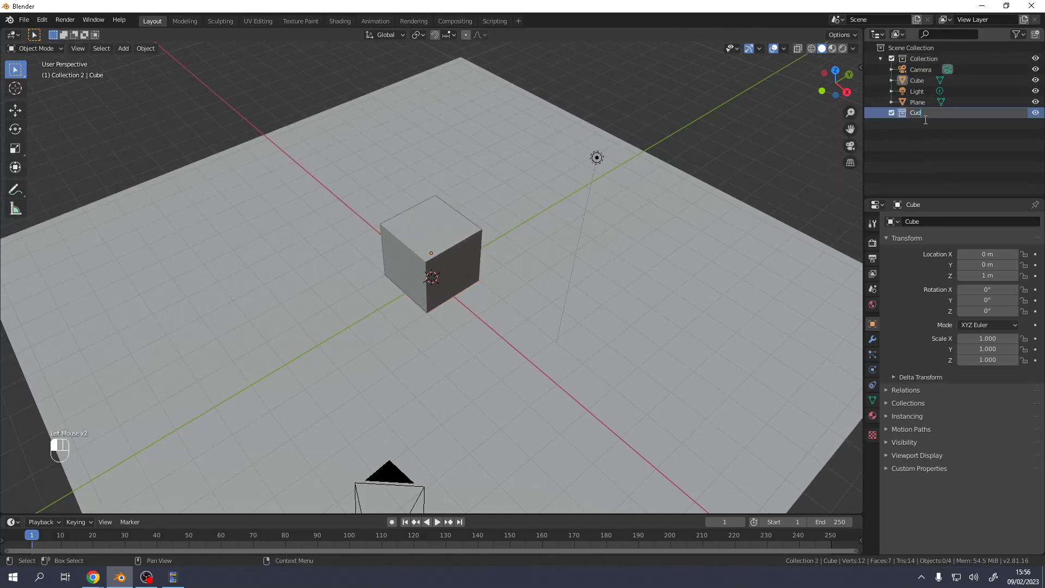
pyautogui.write('e')
pyautogui.press('Return')
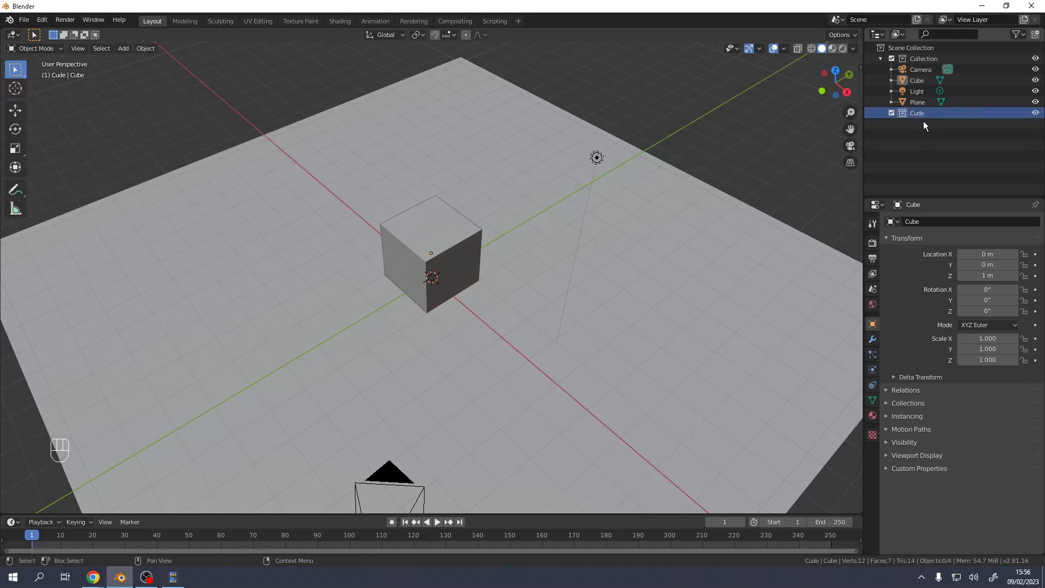
# Switch the viewport to rendered shading and move the cube into the Cude collection.
pyautogui.click(842, 48)
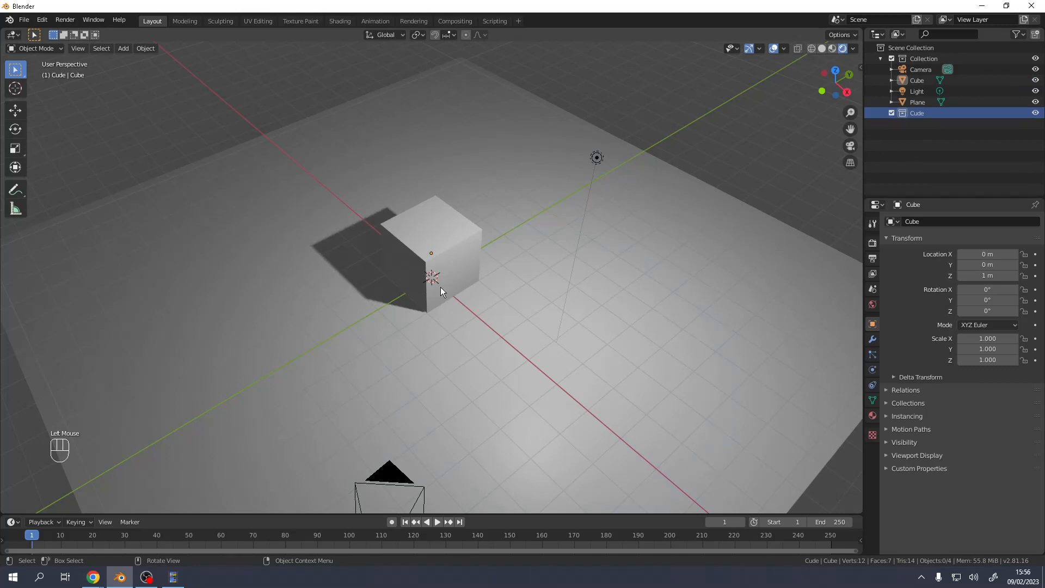
pyautogui.moveTo(440, 287)
pyautogui.mouseDown(button='middle')
pyautogui.moveTo(416, 245)
pyautogui.moveTo(450, 237)
pyautogui.moveTo(427, 282)
pyautogui.mouseUp(button='middle')
pyautogui.click(450, 238)
pyautogui.scroll(3, 428, 282)
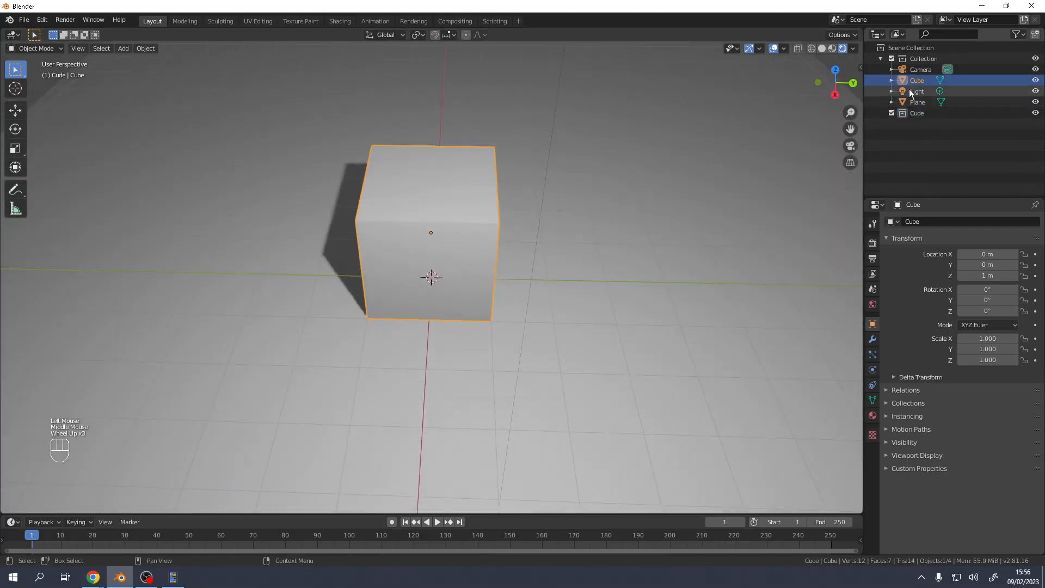
pyautogui.moveTo(911, 93); pyautogui.dragTo(916, 116)
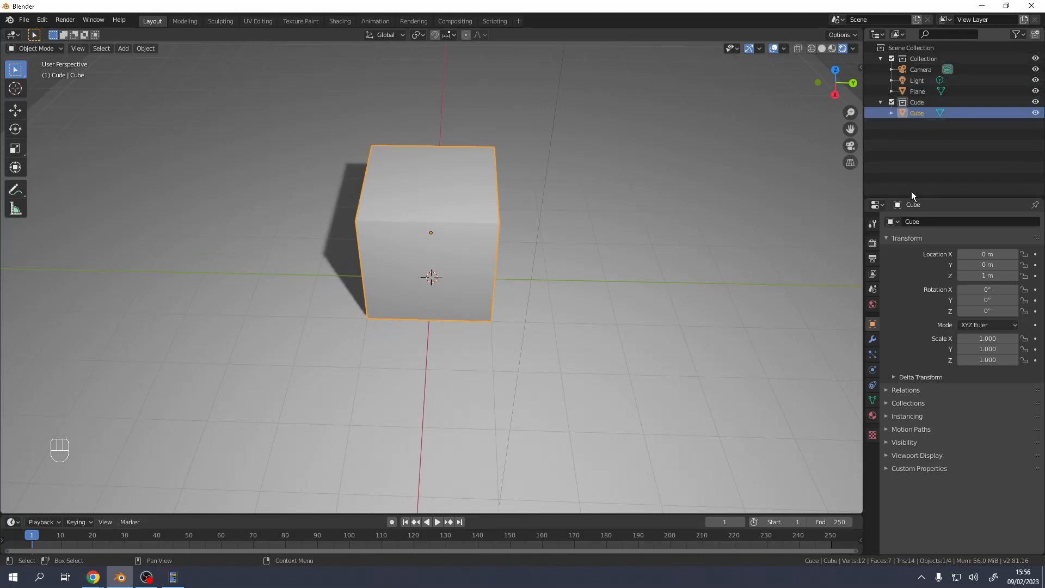
# Rename the cube's material to Orange and set its base color to orange with hue 0.099 and saturation 1.000.
pyautogui.click(873, 417)
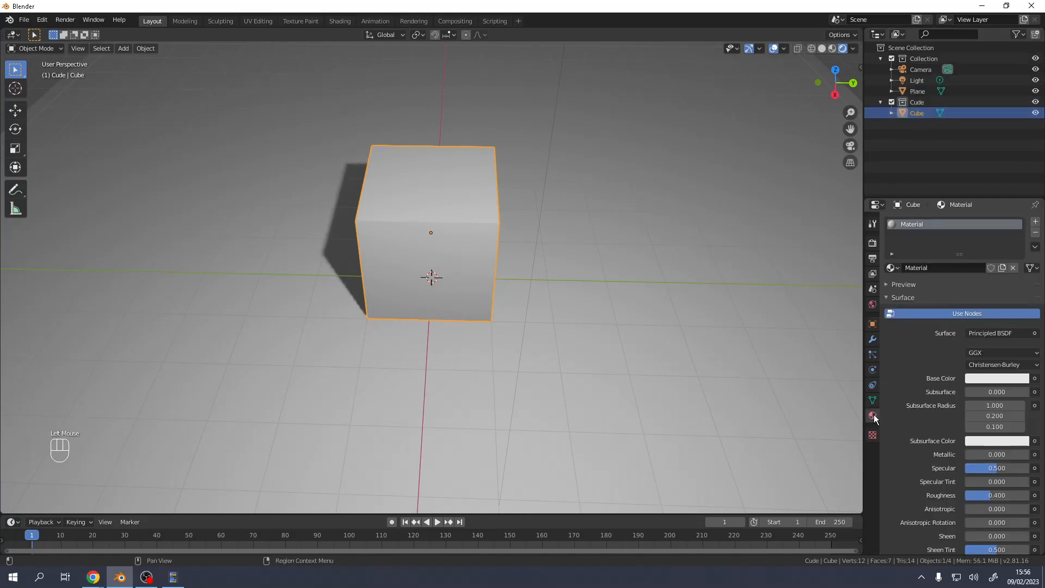
pyautogui.doubleClick(920, 225)
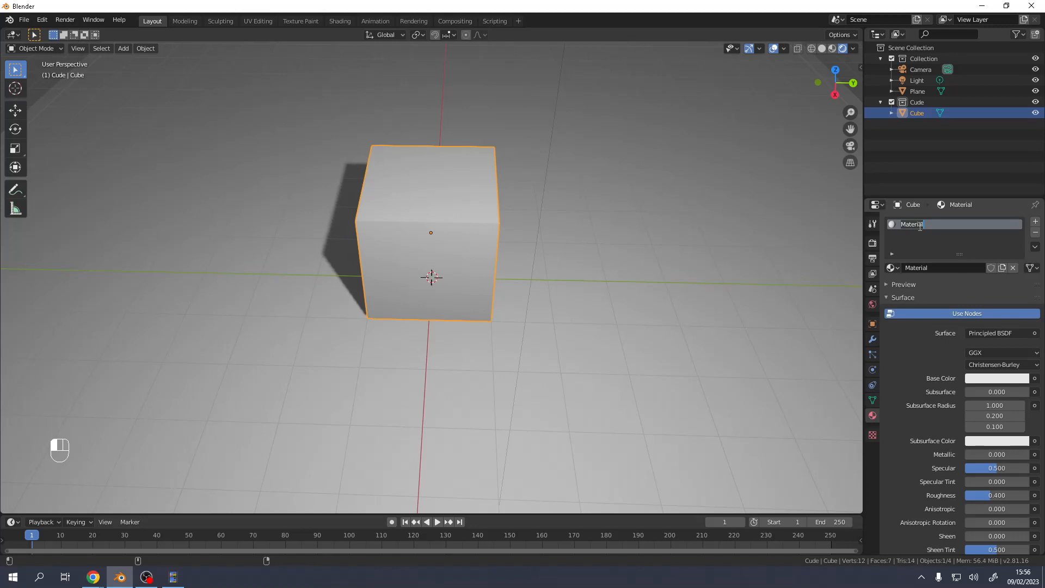
pyautogui.write('Organge')
pyautogui.press('Return')
pyautogui.doubleClick(911, 225)
pyautogui.write('Orange')
pyautogui.press('Return')
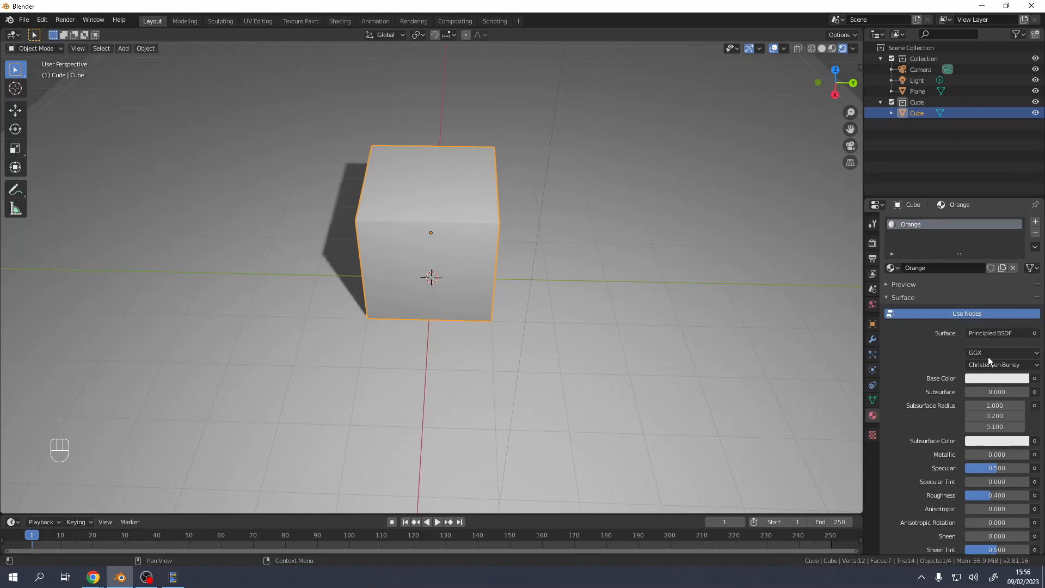
pyautogui.click(991, 377)
pyautogui.click(948, 295)
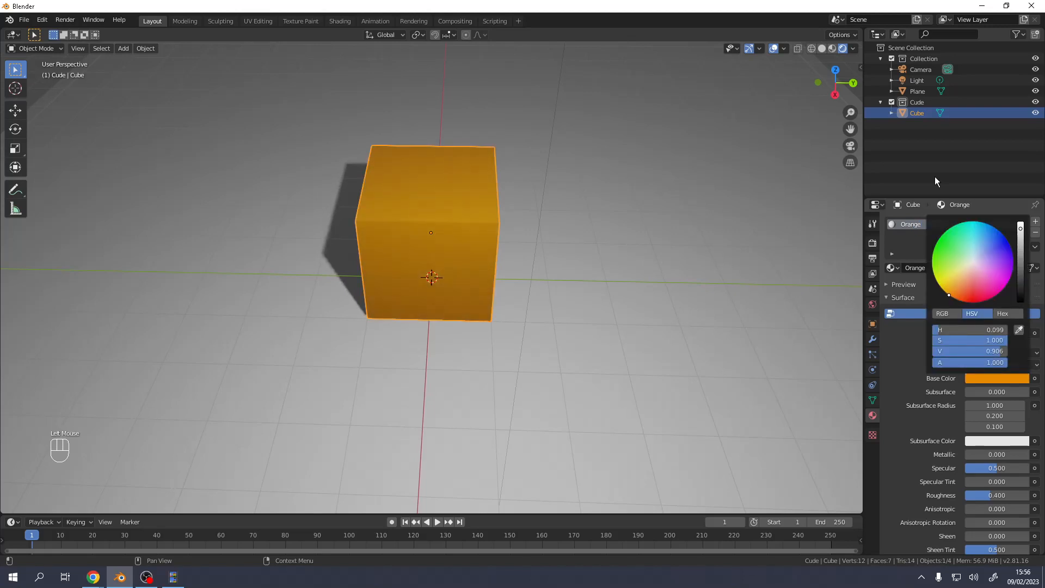
# Add a second material slot to the cube with a new material named White.
pyautogui.click(1035, 222)
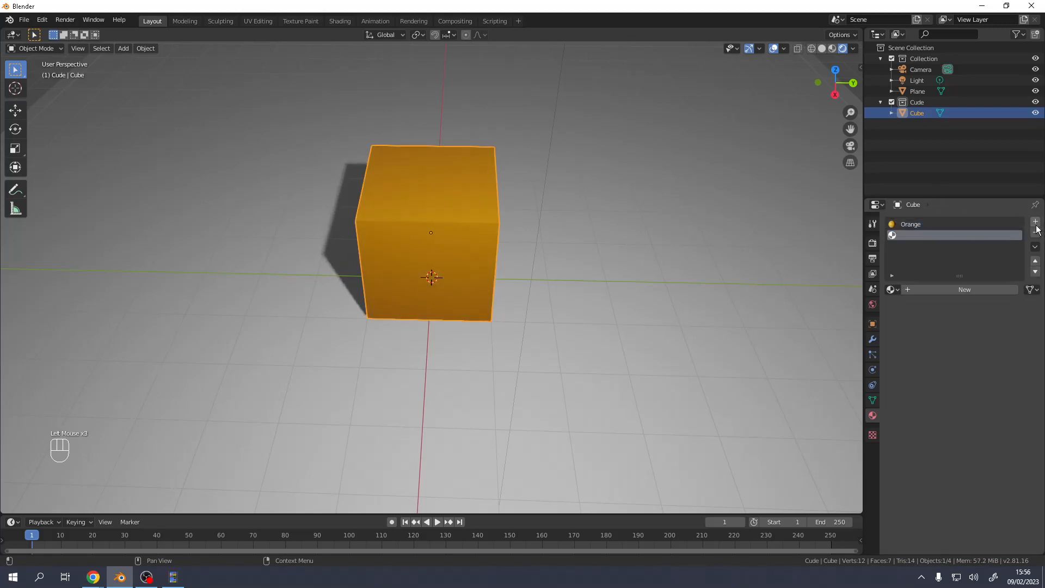
pyautogui.click(966, 289)
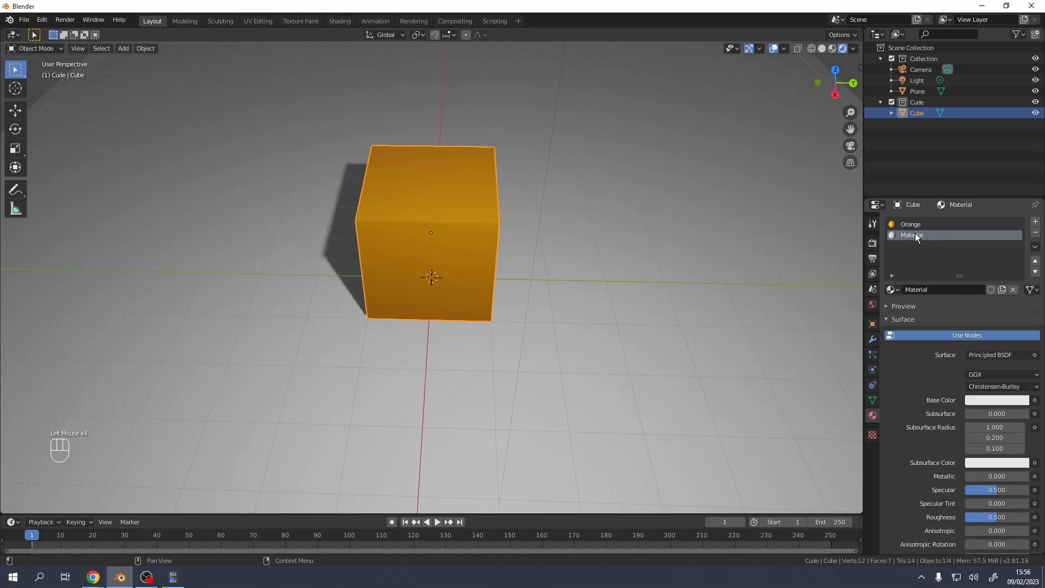
pyautogui.write('White')
pyautogui.press('Return')
# Add four more empty material slots to the cube below White.
pyautogui.click(1035, 221)
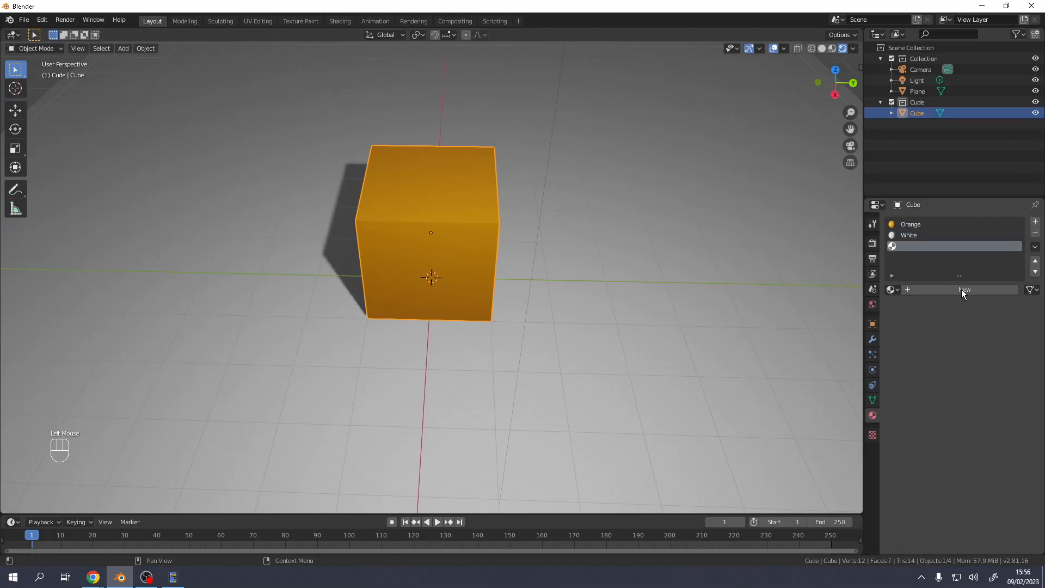
pyautogui.click(1035, 222)
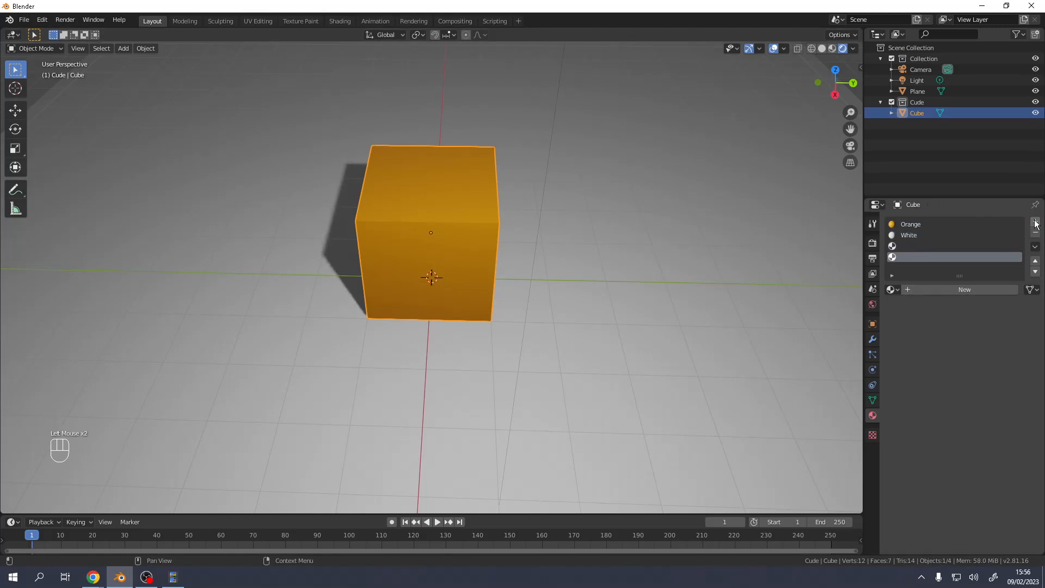
pyautogui.click(1036, 222)
pyautogui.click(1035, 222)
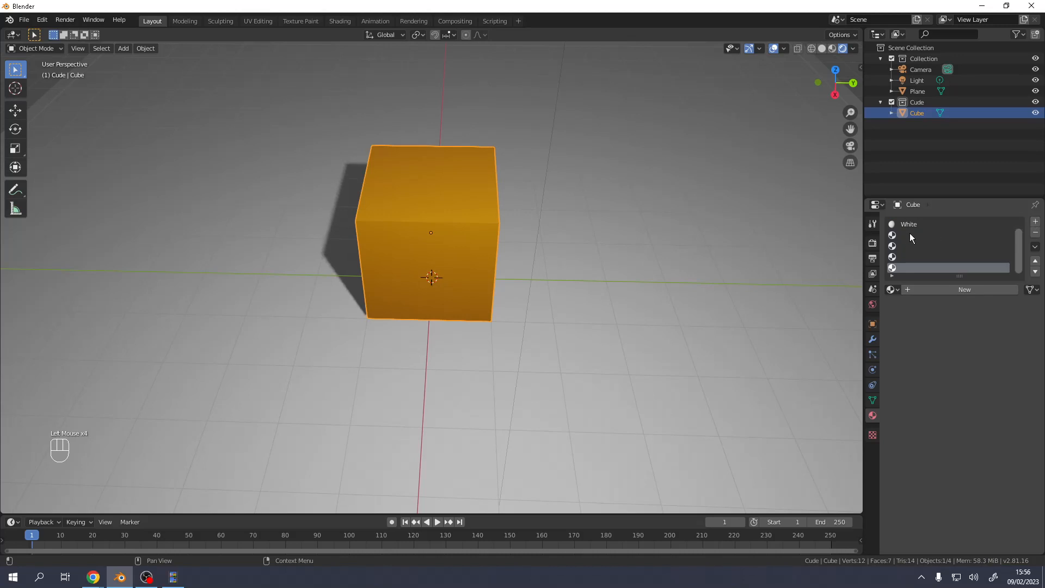
# Create a material named Green in the slot below White and set its base color to hue 0.378, saturation 1.000.
pyautogui.click(910, 233)
pyautogui.click(939, 286)
pyautogui.click(915, 236)
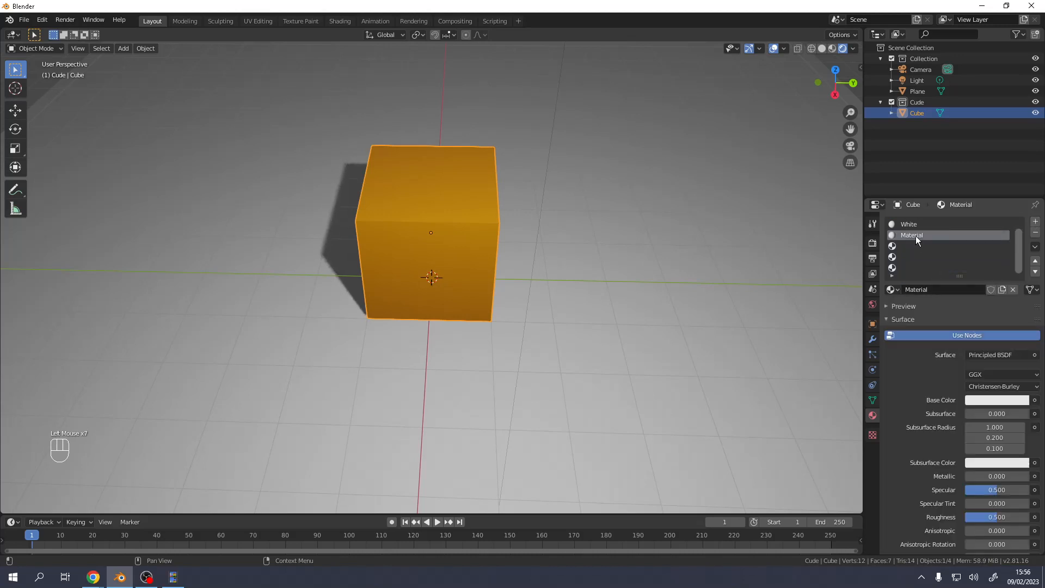
pyautogui.doubleClick(915, 236)
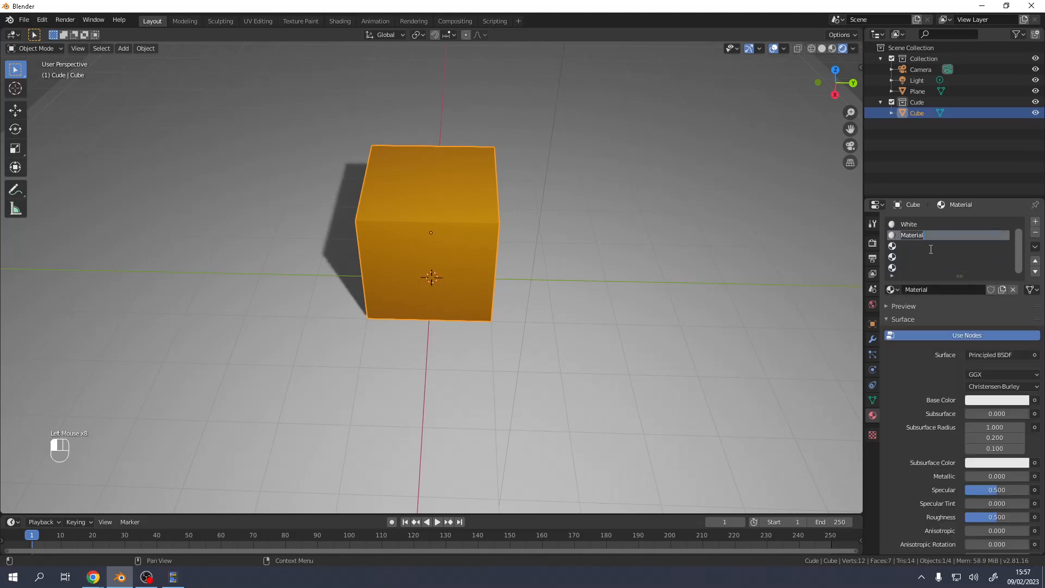
pyautogui.write('Green')
pyautogui.press('Return')
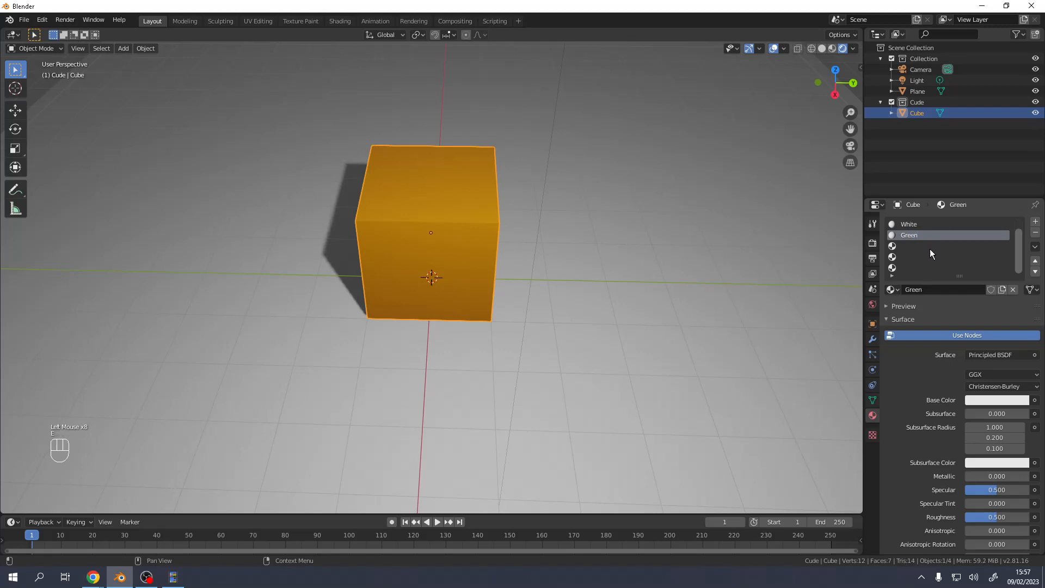
pyautogui.click(997, 401)
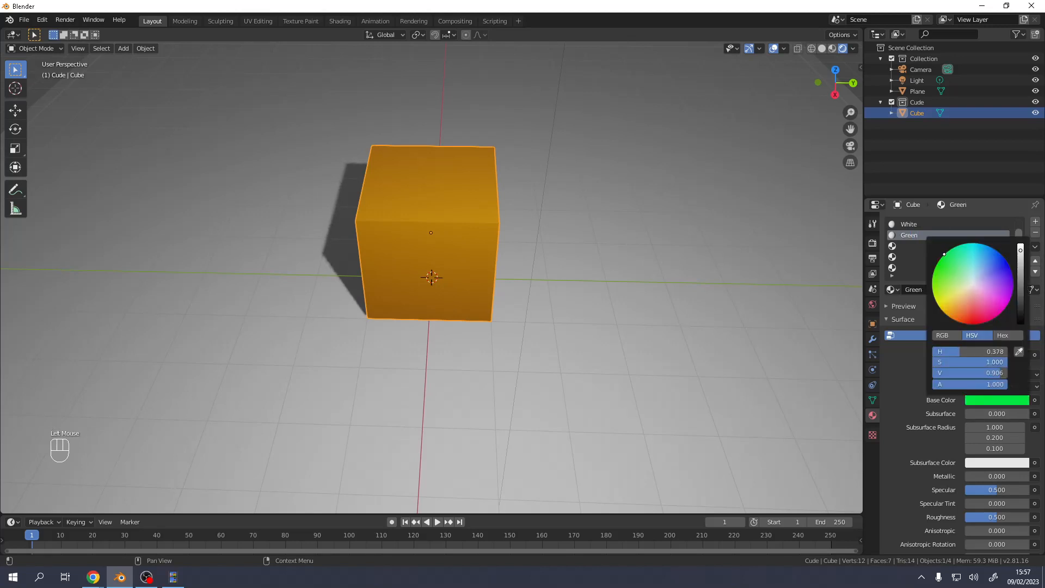
# Create a material in the empty slot below Green, set its base color to blue and rename it Blue.
pyautogui.click(899, 247)
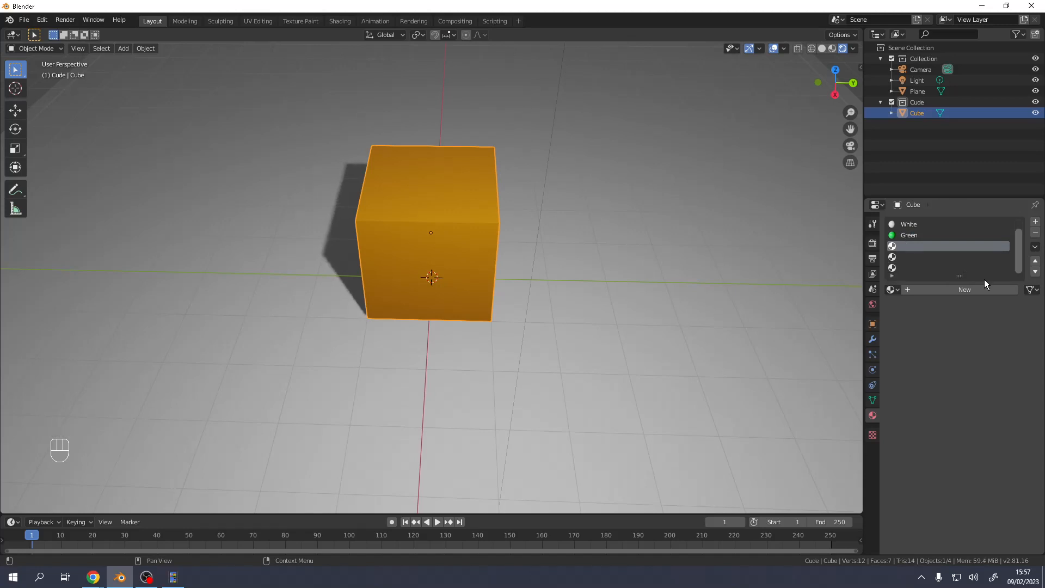
pyautogui.click(957, 291)
pyautogui.click(998, 401)
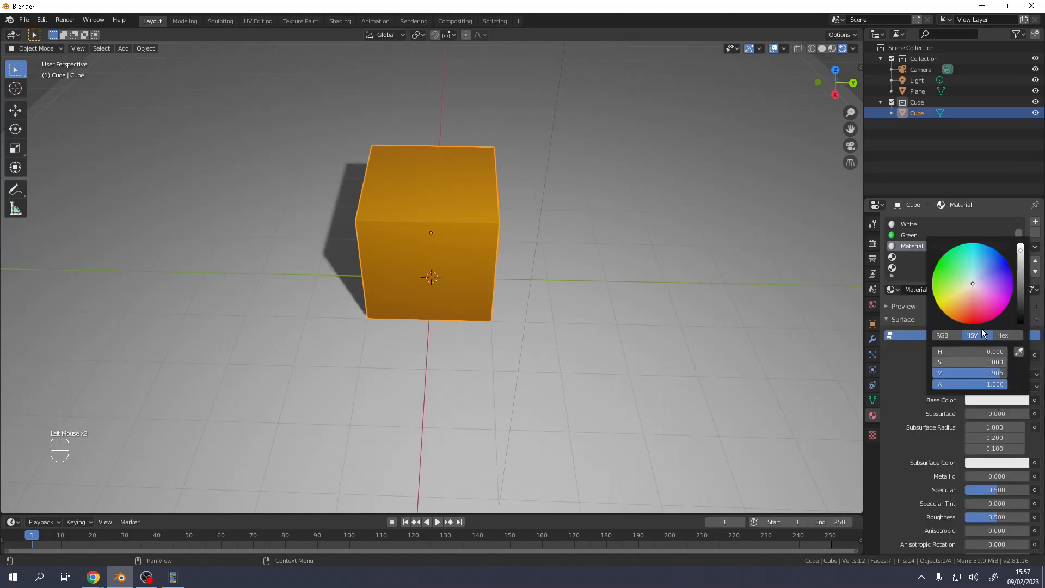
pyautogui.click(1001, 255)
pyautogui.doubleClick(911, 246)
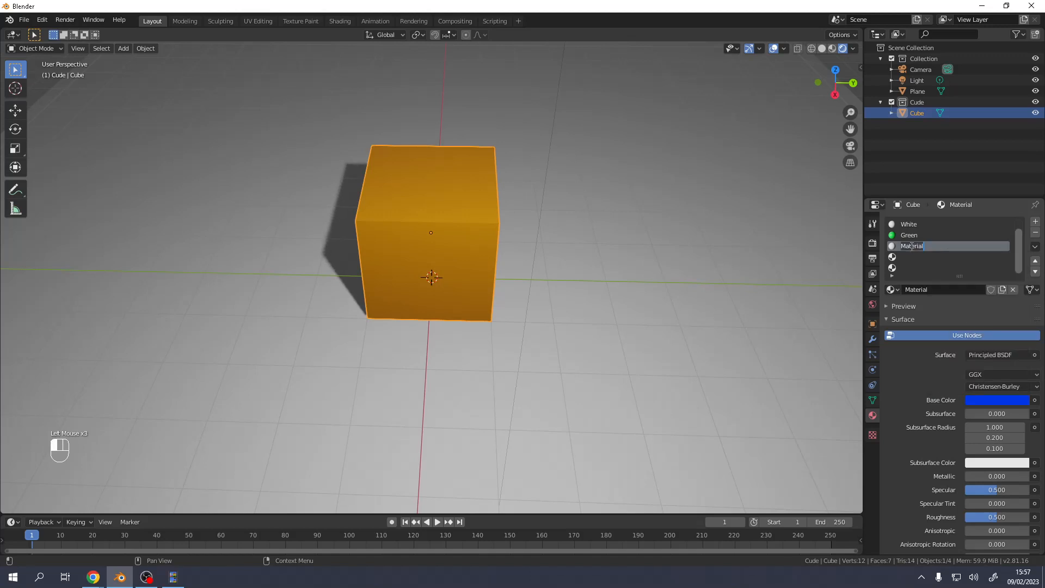
pyautogui.write('Blue')
# Create a material named Yellow with a yellow base color in the slot below Blue.
pyautogui.click(908, 257)
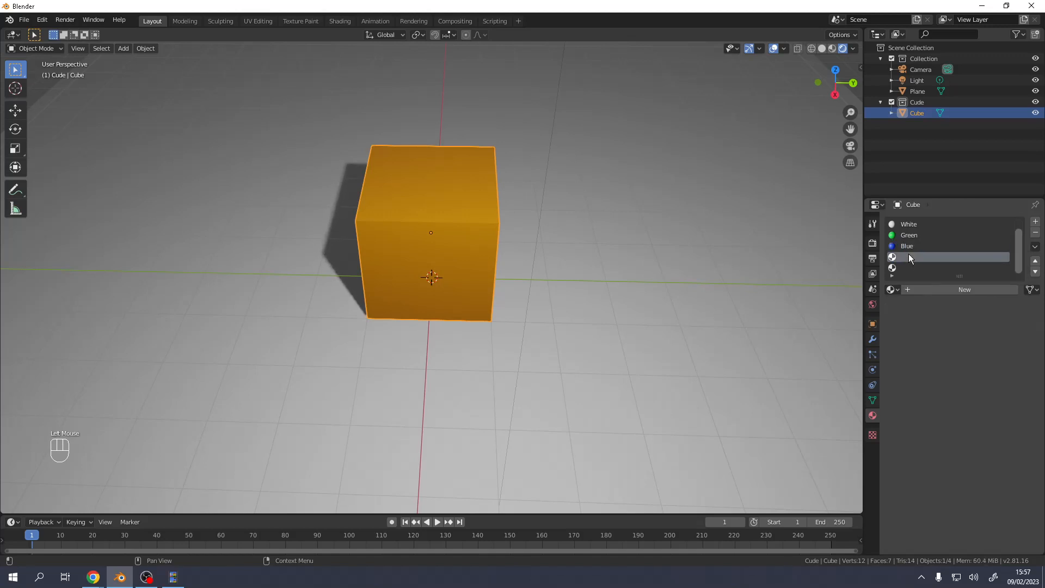
pyautogui.click(981, 289)
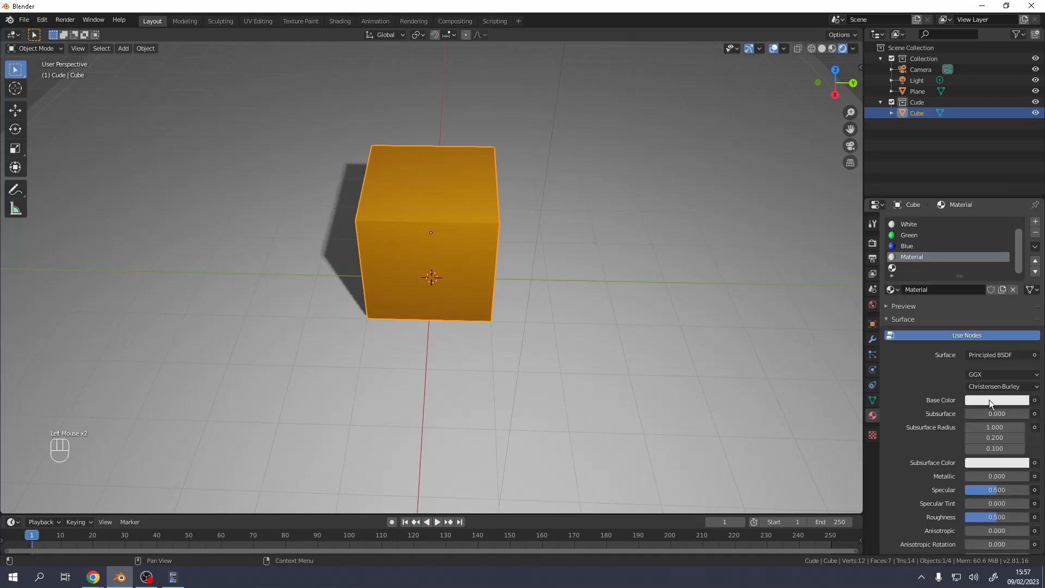
pyautogui.click(988, 400)
pyautogui.click(969, 295)
pyautogui.doubleClick(913, 257)
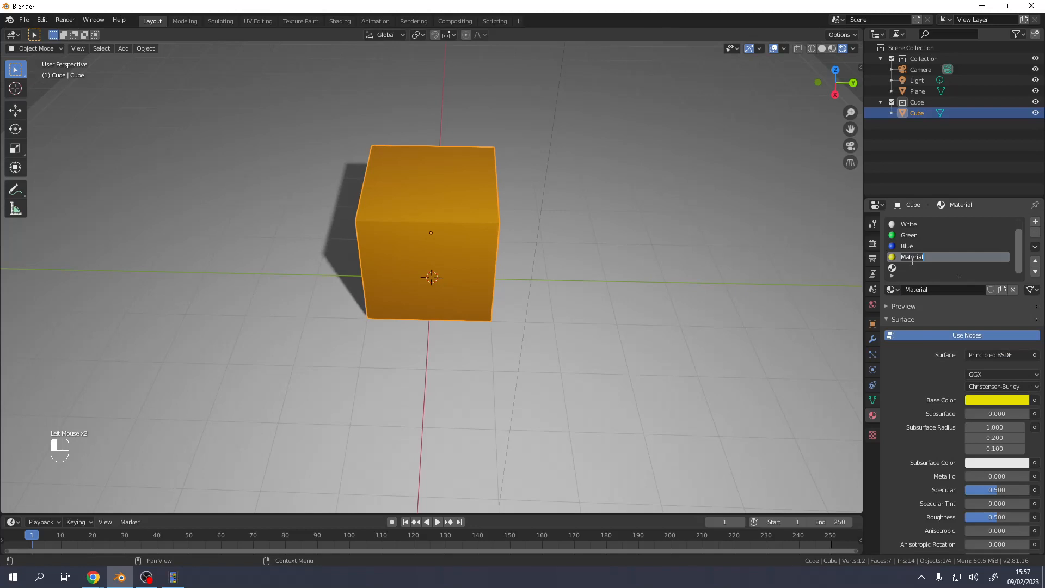
pyautogui.write('Yellow')
pyautogui.press('Return')
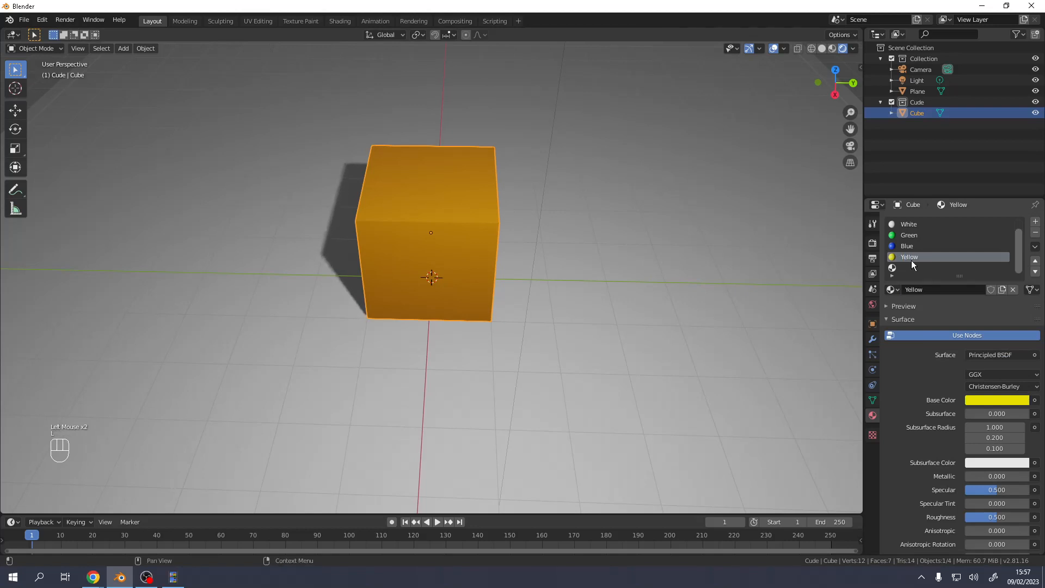
# Create a material in the slot below Yellow, set its base color to red and name it Red.
pyautogui.click(916, 266)
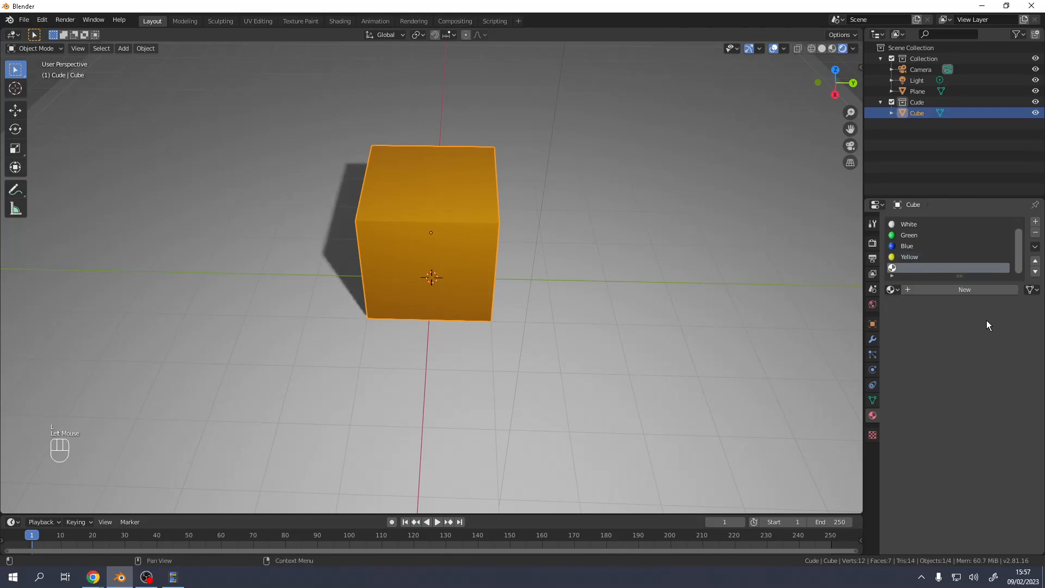
pyautogui.click(950, 289)
pyautogui.click(984, 400)
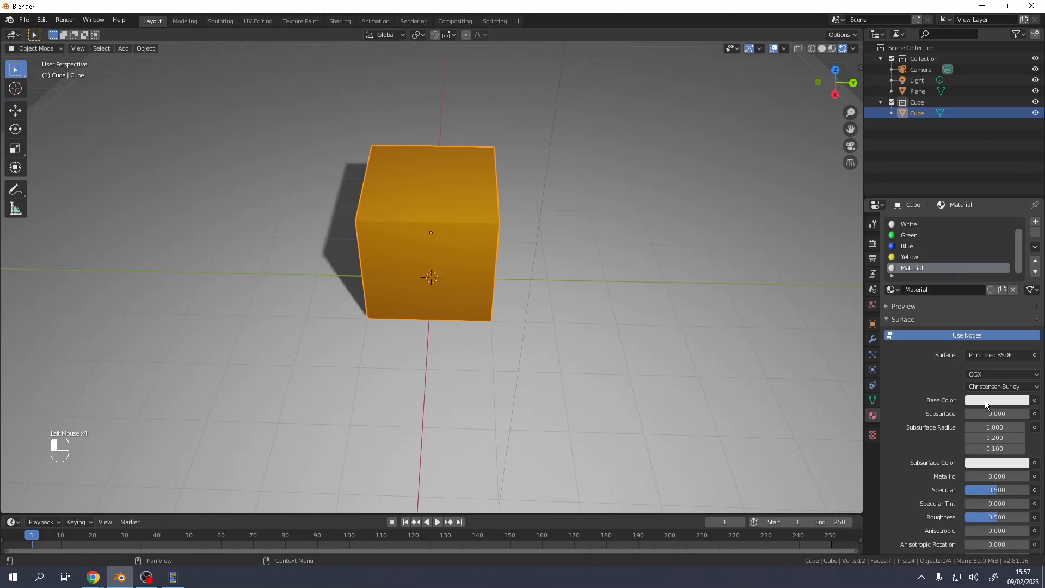
pyautogui.moveTo(982, 297); pyautogui.dragTo(978, 323)
pyautogui.doubleClick(917, 268)
pyautogui.write('Red')
pyautogui.press('Return')
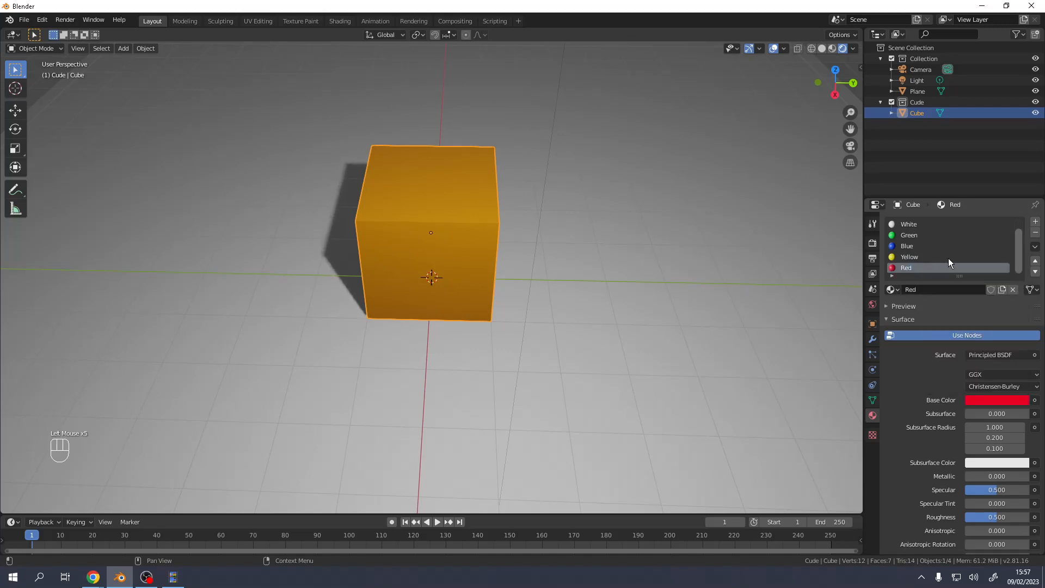
# Add another material slot below Red with a new material named Black and set its base color to black.
pyautogui.scroll(4, 932, 250)
pyautogui.scroll(-5, 926, 240)
pyautogui.click(1036, 224)
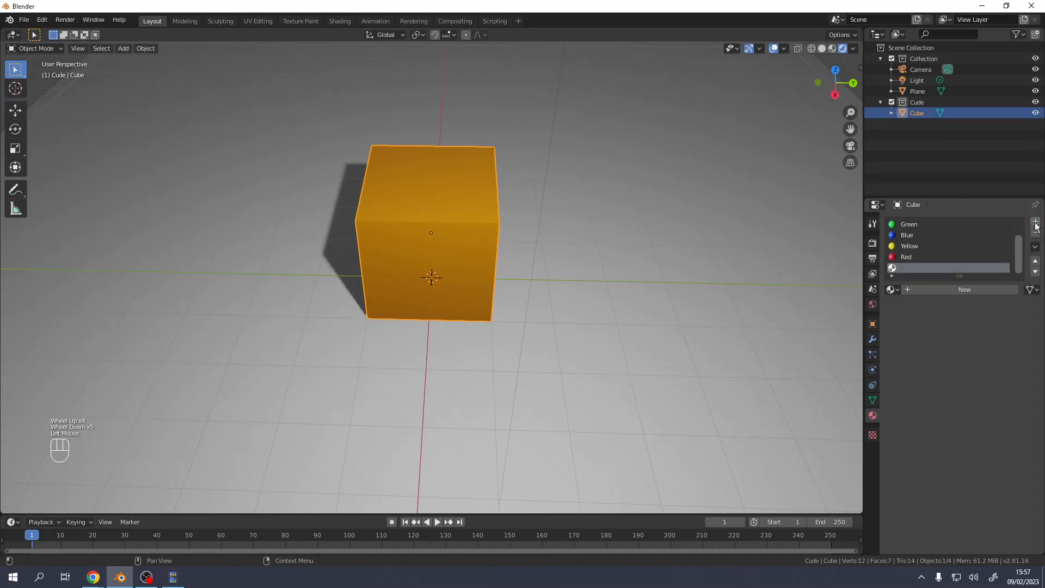
pyautogui.click(942, 290)
pyautogui.doubleClick(917, 268)
pyautogui.write('B')
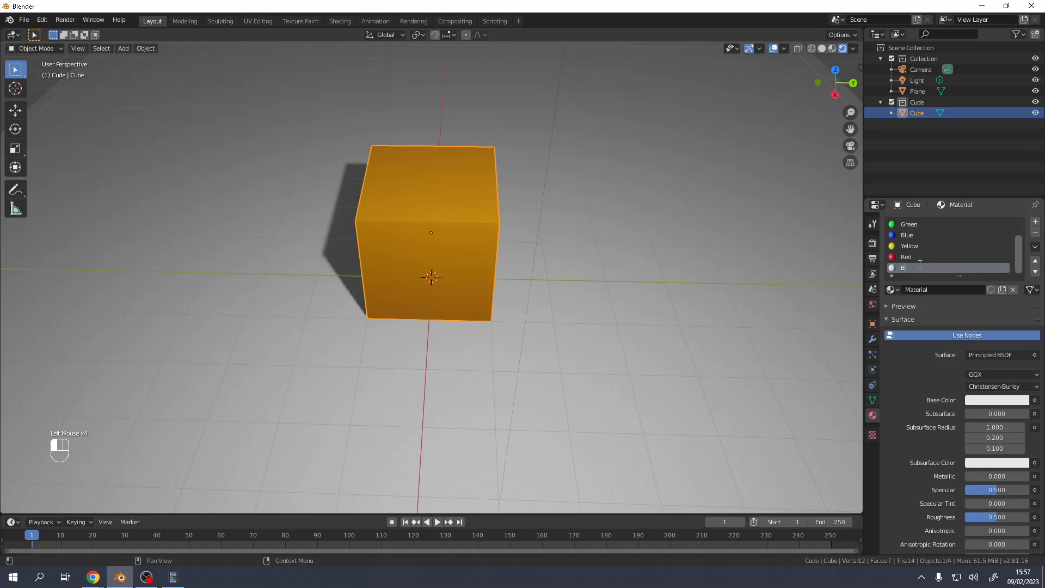
pyautogui.write('lack')
pyautogui.press('Return')
pyautogui.click(985, 400)
pyautogui.moveTo(1018, 307); pyautogui.dragTo(1020, 324)
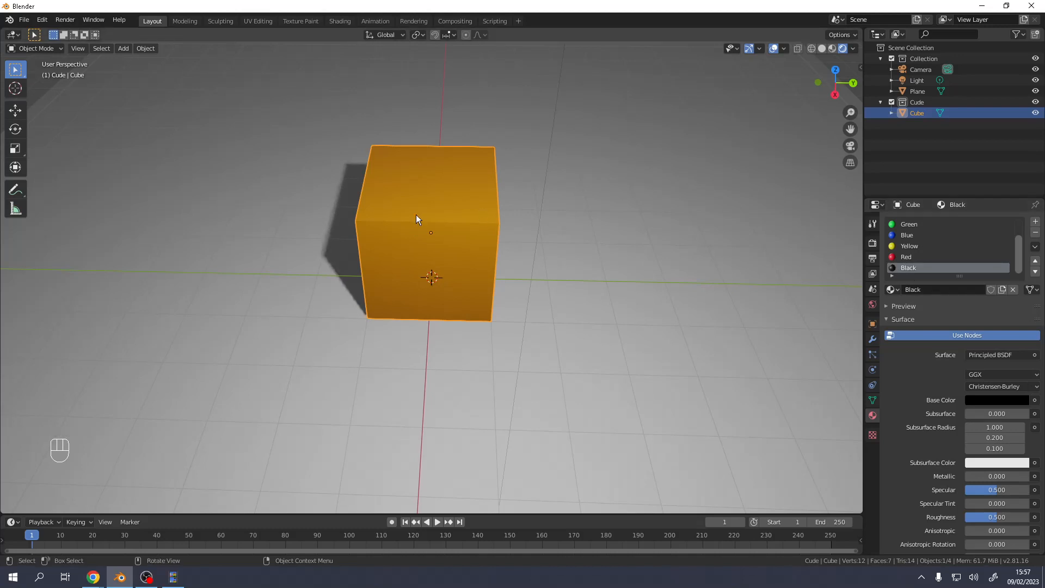
# Enter Edit Mode on the cube and assign the Black material to all of its faces.
pyautogui.press('Tab')
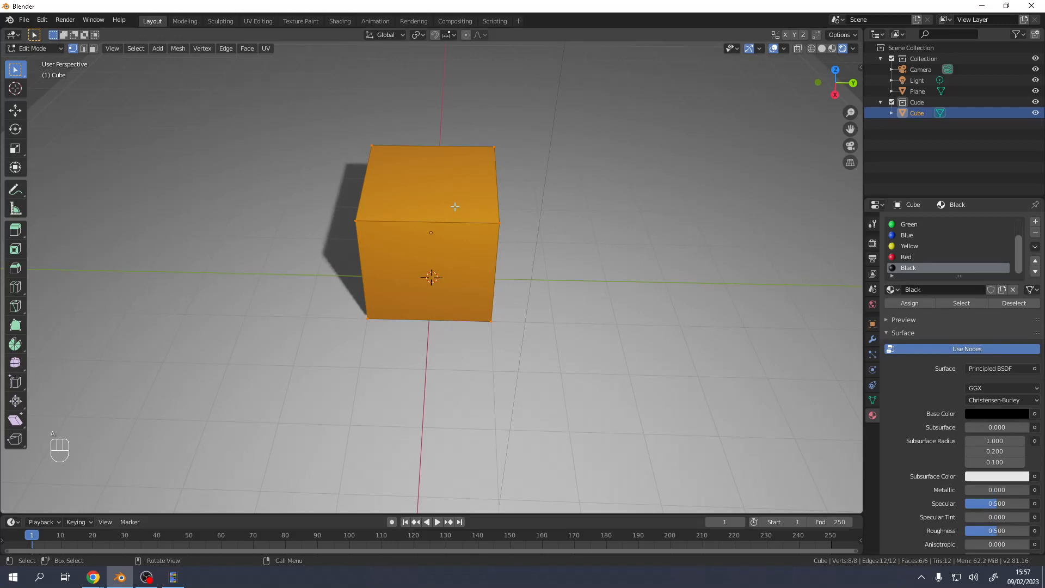
pyautogui.press('a')
pyautogui.press('a')
pyautogui.press('a')
pyautogui.press('a')
pyautogui.click(901, 300)
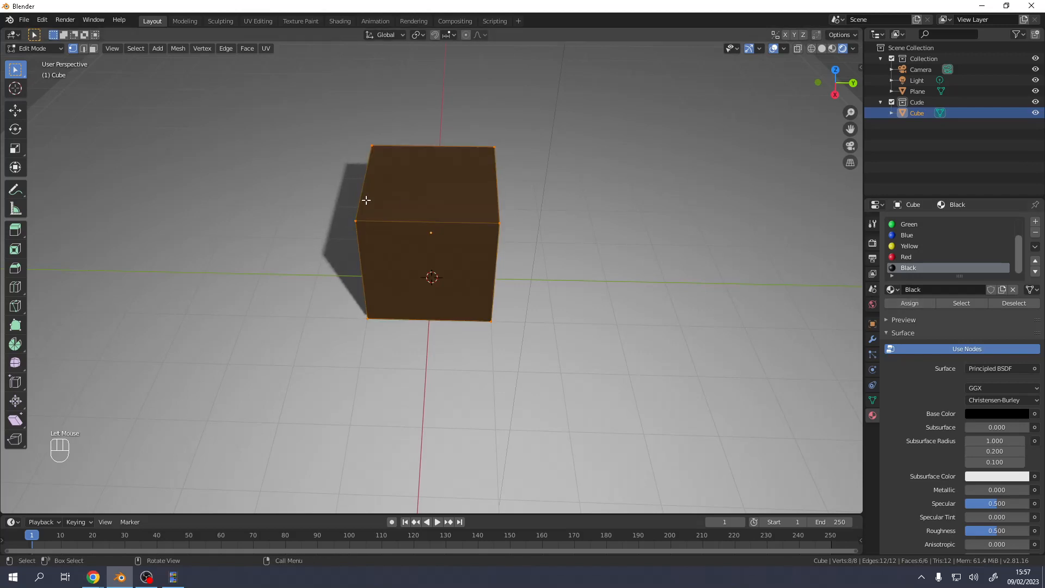
# Bevel all of the cube's edges with one segment and a width of about 0.038 m.
pyautogui.moveTo(365, 199); pyautogui.dragTo(431, 172, button='middle')
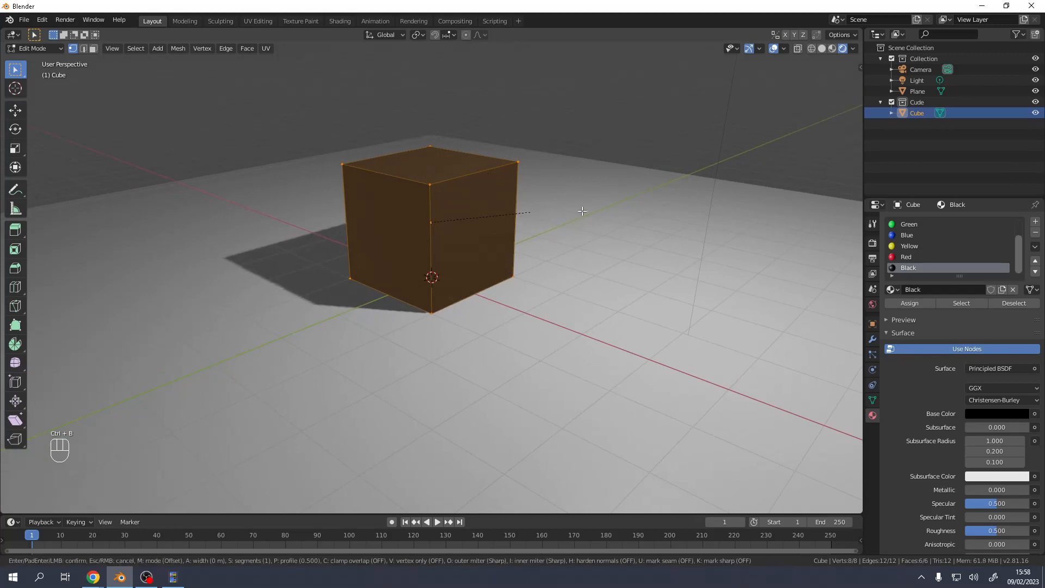
pyautogui.hotkey('ctrl', 'b')
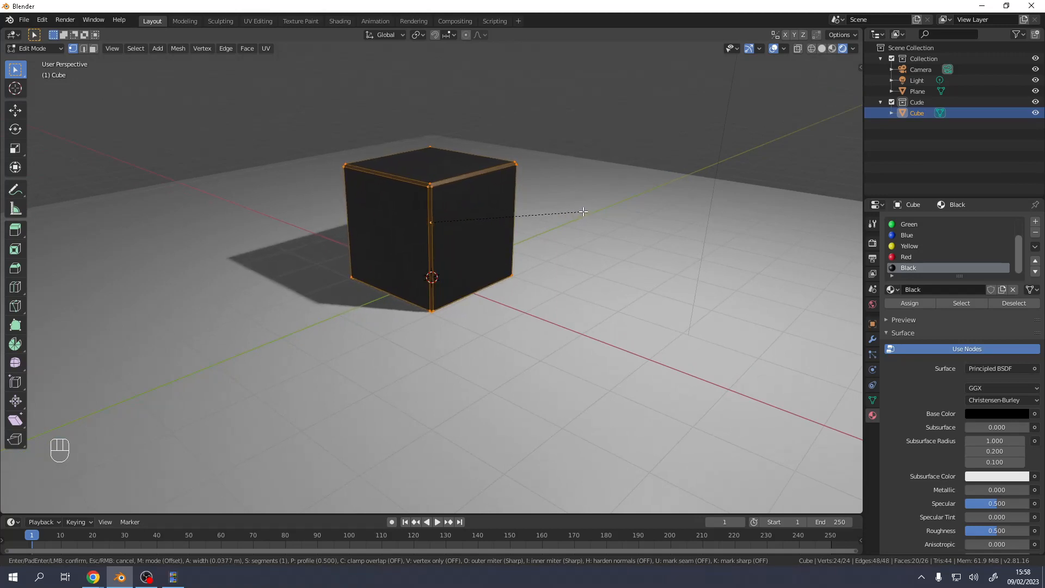
pyautogui.click(583, 212)
pyautogui.moveTo(583, 212)
pyautogui.mouseDown(button='middle')
pyautogui.moveTo(496, 226)
pyautogui.moveTo(595, 206)
pyautogui.mouseUp(button='middle')
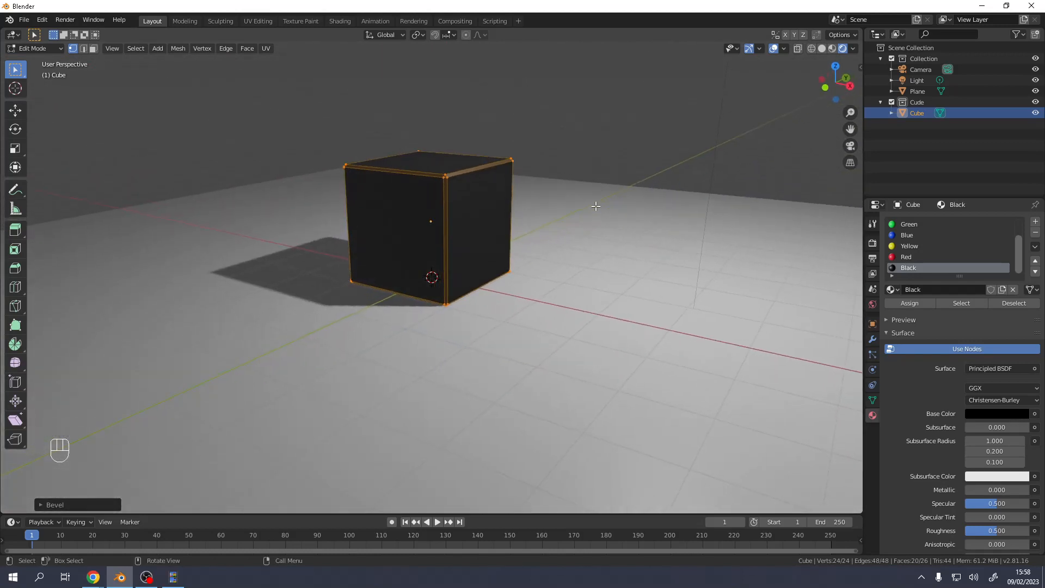
# Switch to face selection and assign the Yellow material to the cube's side face pointing along negative Y.
pyautogui.click(406, 230)
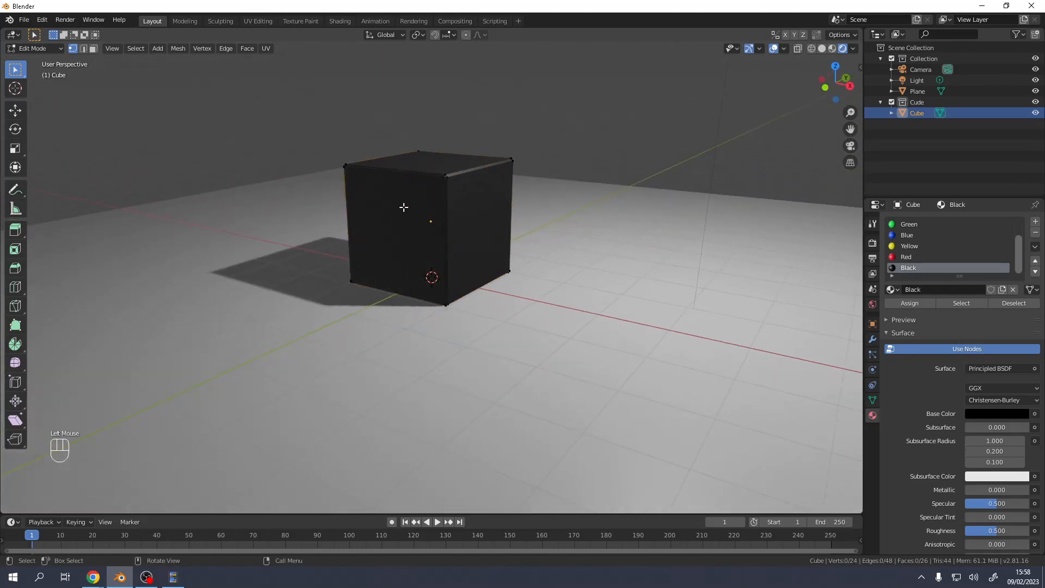
pyautogui.press('3')
pyautogui.click(405, 220)
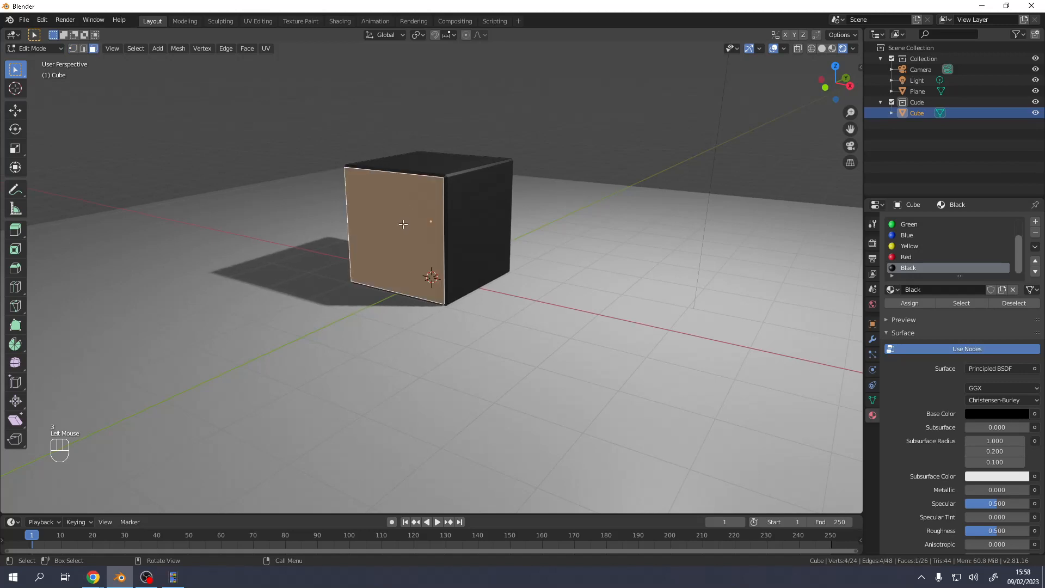
pyautogui.click(919, 246)
pyautogui.click(912, 298)
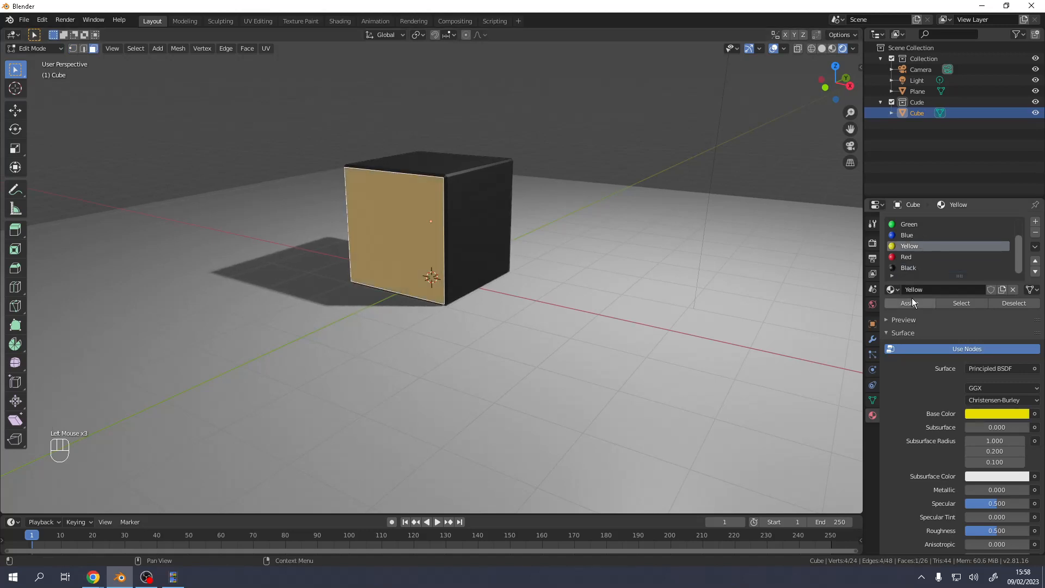
# Assign the Red material to the cube's positive X side face and Green to its top face.
pyautogui.click(484, 231)
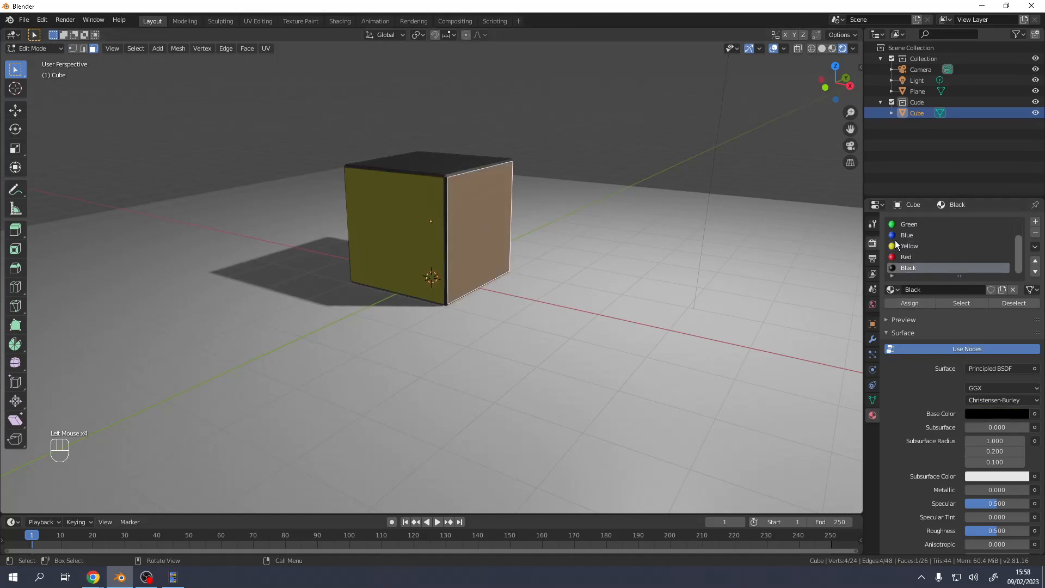
pyautogui.click(906, 257)
pyautogui.click(909, 304)
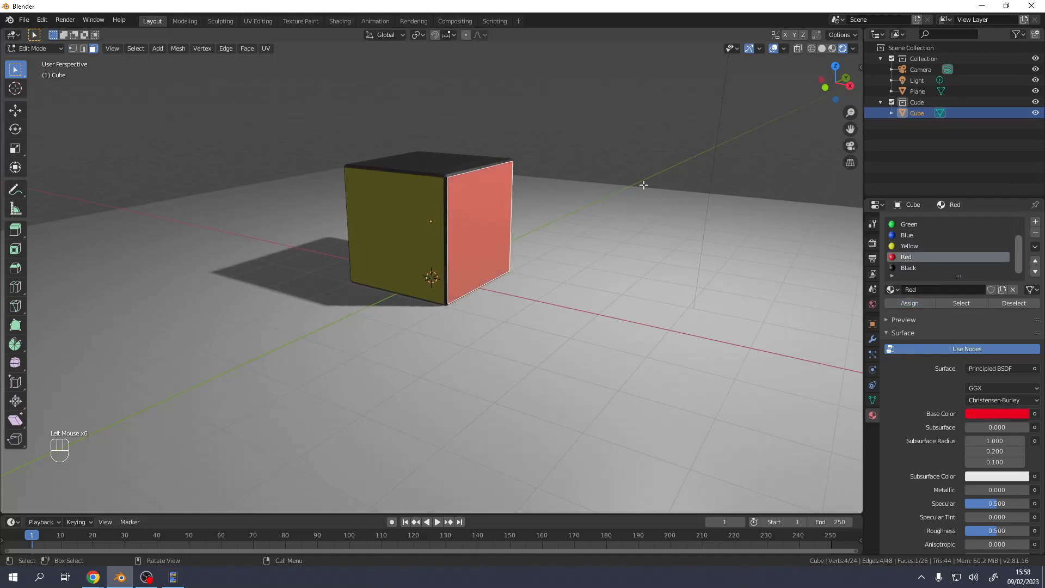
pyautogui.click(420, 164)
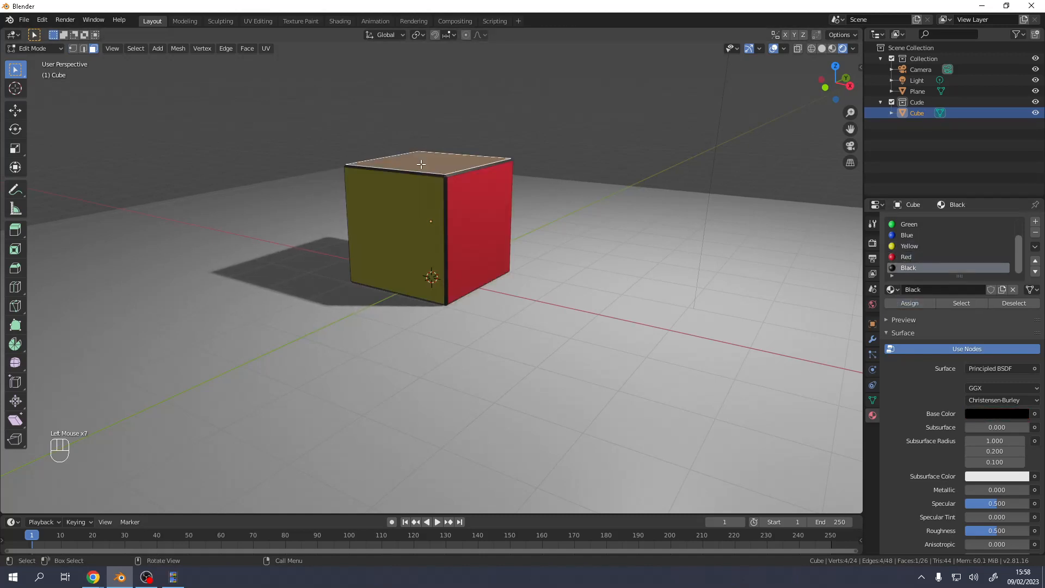
pyautogui.click(908, 225)
pyautogui.click(908, 304)
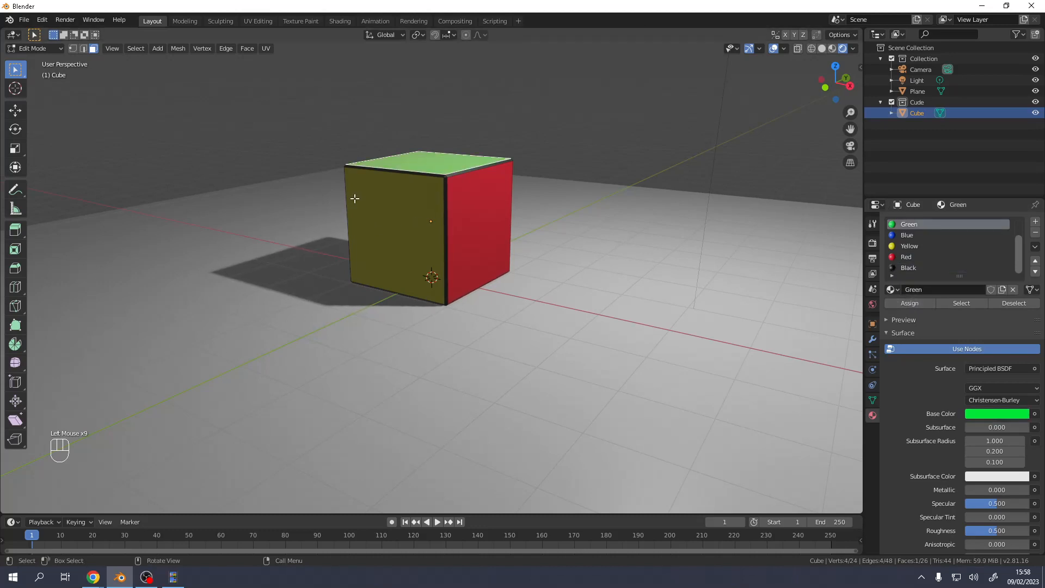
# Return to Object Mode and duplicate the cube twice along Y in 2 m steps to form a row of three.
pyautogui.moveTo(427, 196); pyautogui.dragTo(360, 197, button='middle')
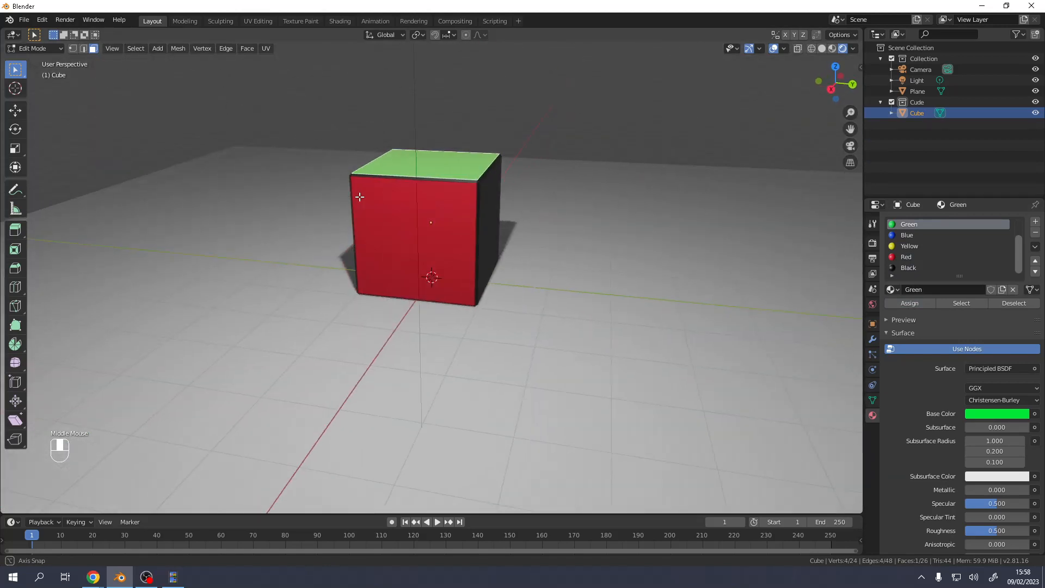
pyautogui.press('Tab')
pyautogui.scroll(-3, 459, 215)
pyautogui.moveTo(543, 203); pyautogui.dragTo(501, 216, button='middle')
pyautogui.press('Tab')
pyautogui.press('Tab')
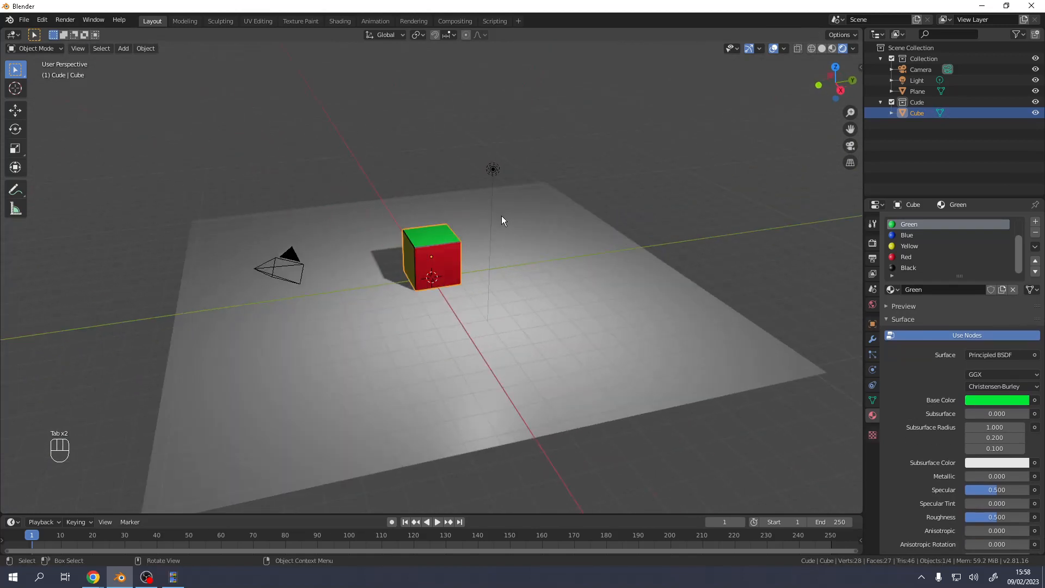
pyautogui.moveTo(462, 258); pyautogui.dragTo(468, 253, button='middle')
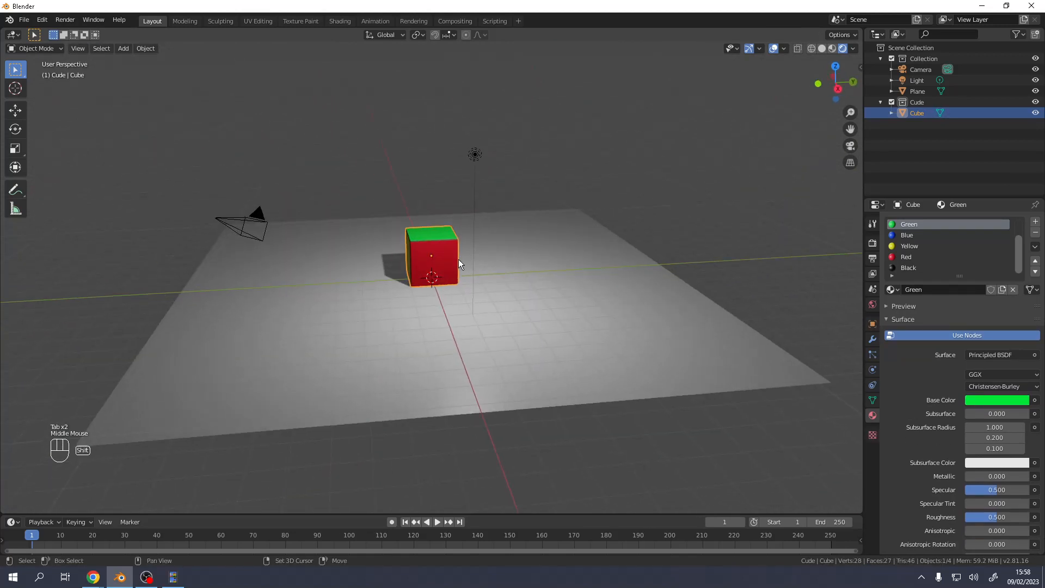
pyautogui.hotkey('shift', 'd')
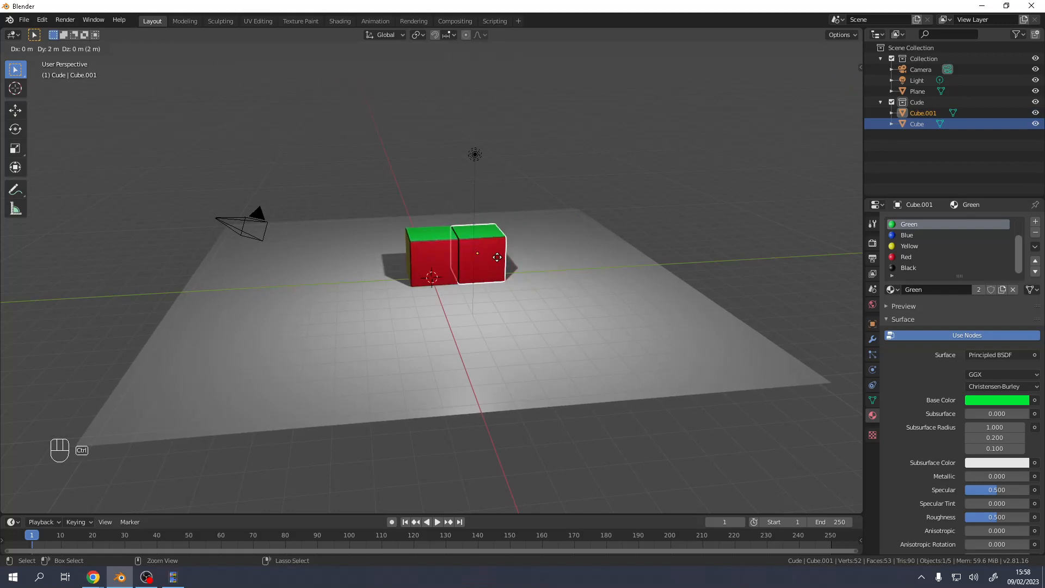
pyautogui.keyDown('ctrl'); pyautogui.click(497, 257); pyautogui.keyUp('ctrl')
pyautogui.hotkey('shift', 'd')
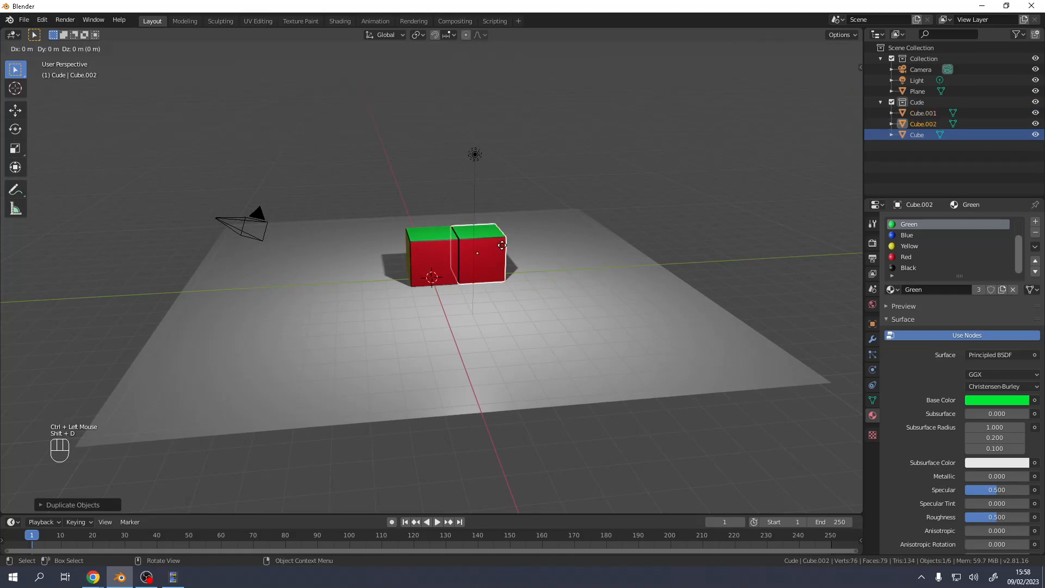
pyautogui.keyDown('ctrl'); pyautogui.click(552, 250); pyautogui.keyUp('ctrl')
# Duplicate the whole row of three cubes twice along X, placing the copies side by side to form a 3×3 layer.
pyautogui.moveTo(551, 251); pyautogui.dragTo(440, 276, button='middle')
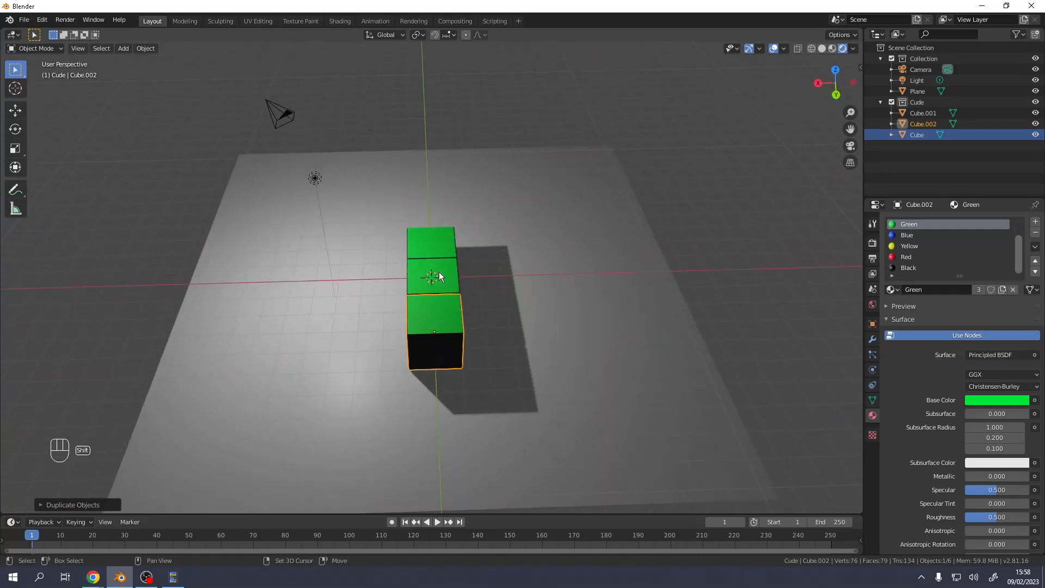
pyautogui.keyDown('shift'); pyautogui.click(441, 276); pyautogui.keyUp('shift')
pyautogui.keyDown('shift'); pyautogui.click(445, 244); pyautogui.keyUp('shift')
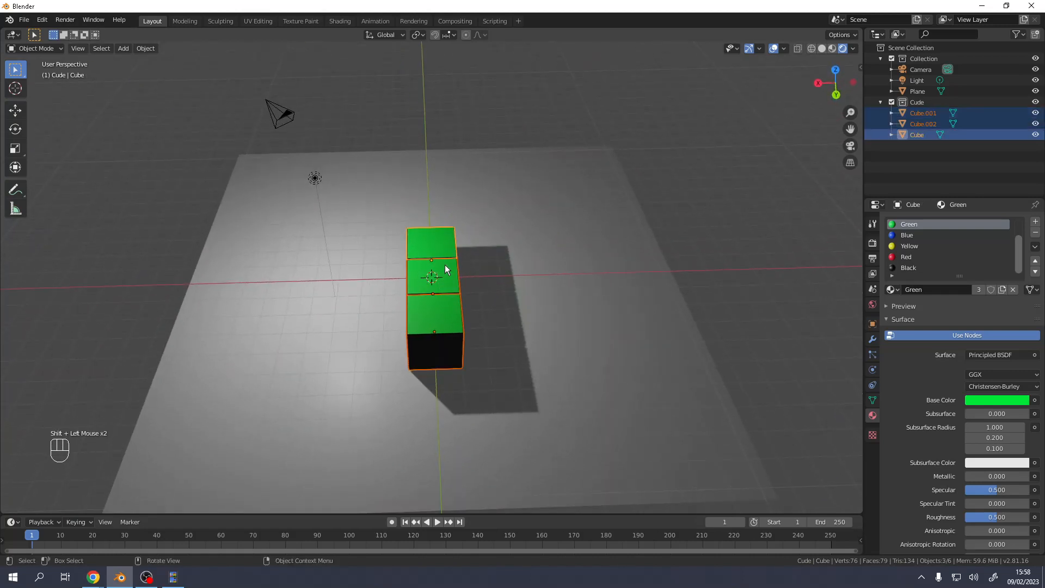
pyautogui.hotkey('shift', 'd')
pyautogui.keyDown('ctrl'); pyautogui.click(493, 262); pyautogui.keyUp('ctrl')
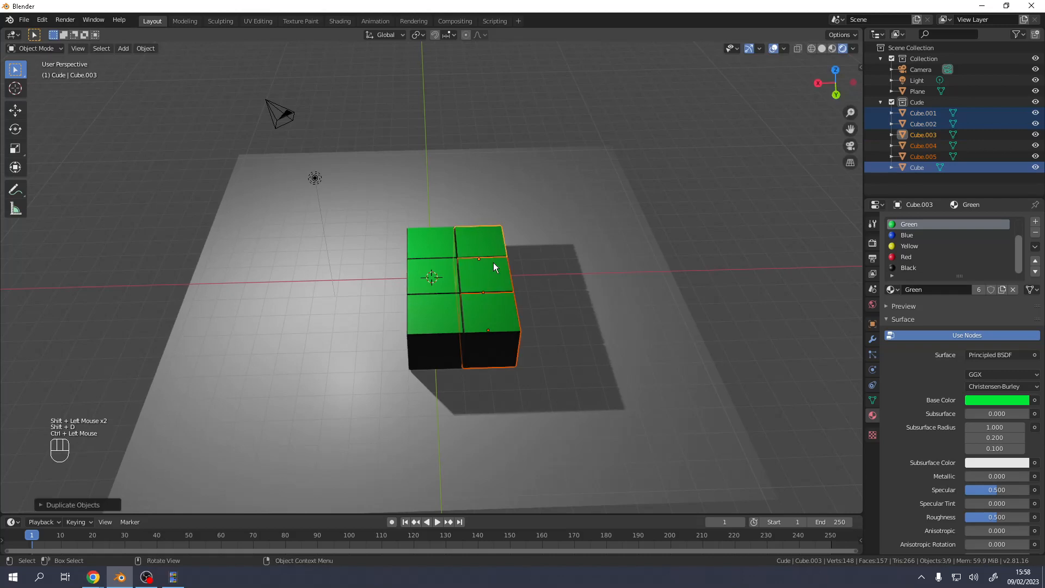
pyautogui.hotkey('shift', 'd')
pyautogui.keyDown('ctrl'); pyautogui.click(547, 262); pyautogui.keyUp('ctrl')
# Assign the White material to the positive Y side face of the corner cube beside the red side.
pyautogui.moveTo(546, 263); pyautogui.dragTo(402, 267, button='middle')
pyautogui.click(478, 290)
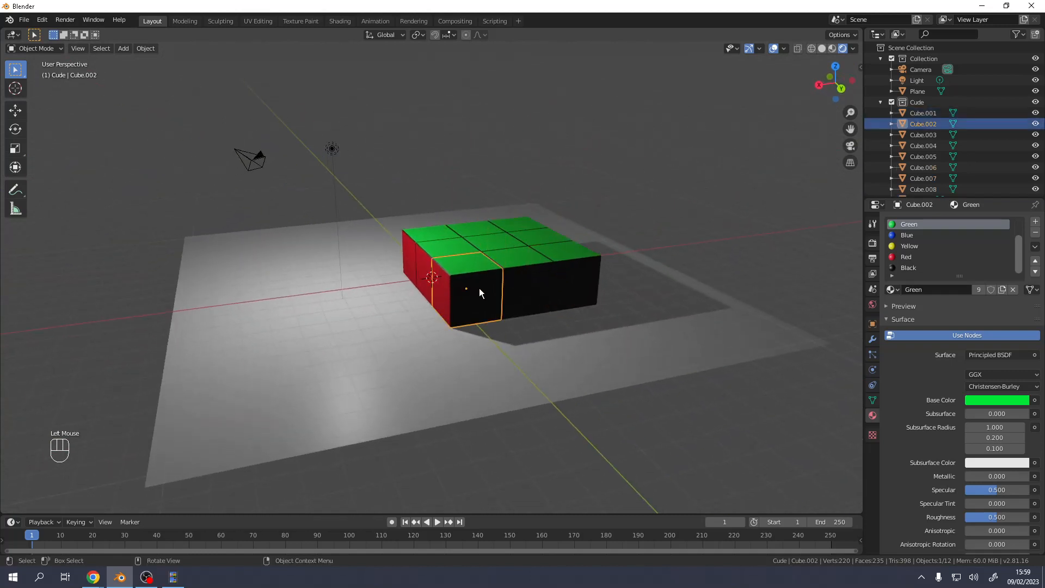
pyautogui.press('Tab')
pyautogui.click(479, 290)
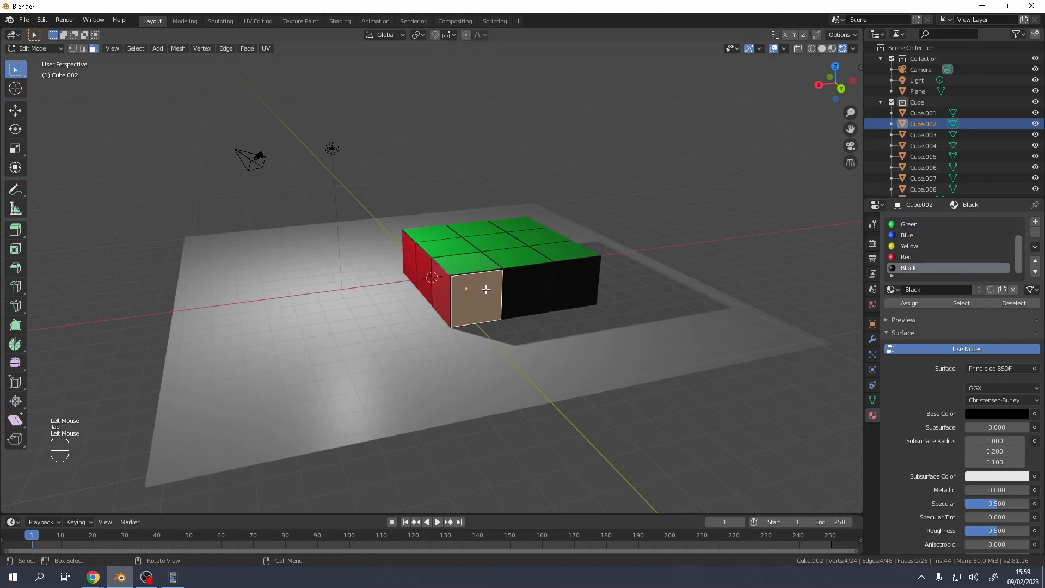
pyautogui.scroll(3, 903, 239)
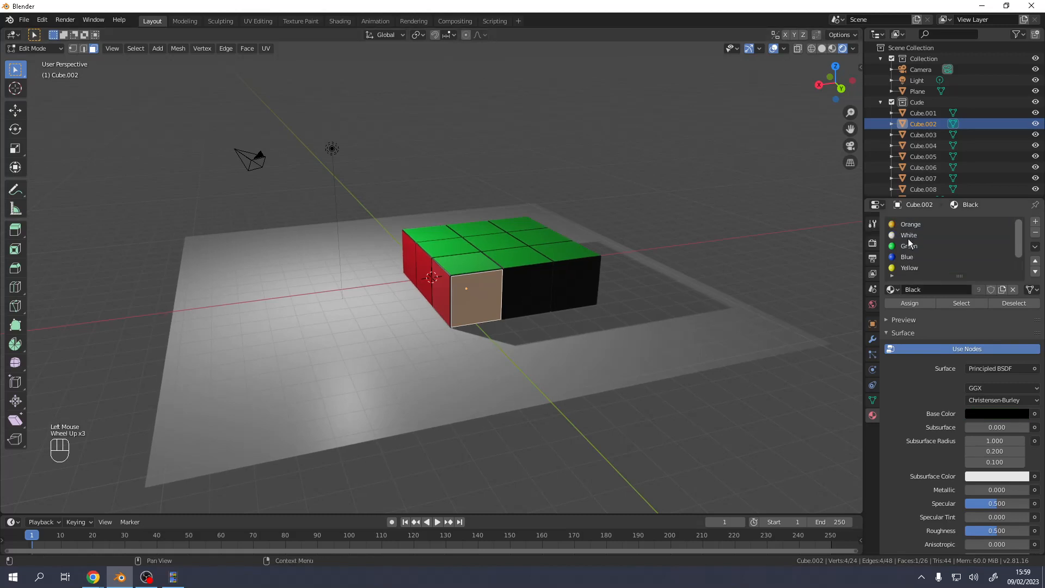
pyautogui.click(908, 235)
pyautogui.click(911, 301)
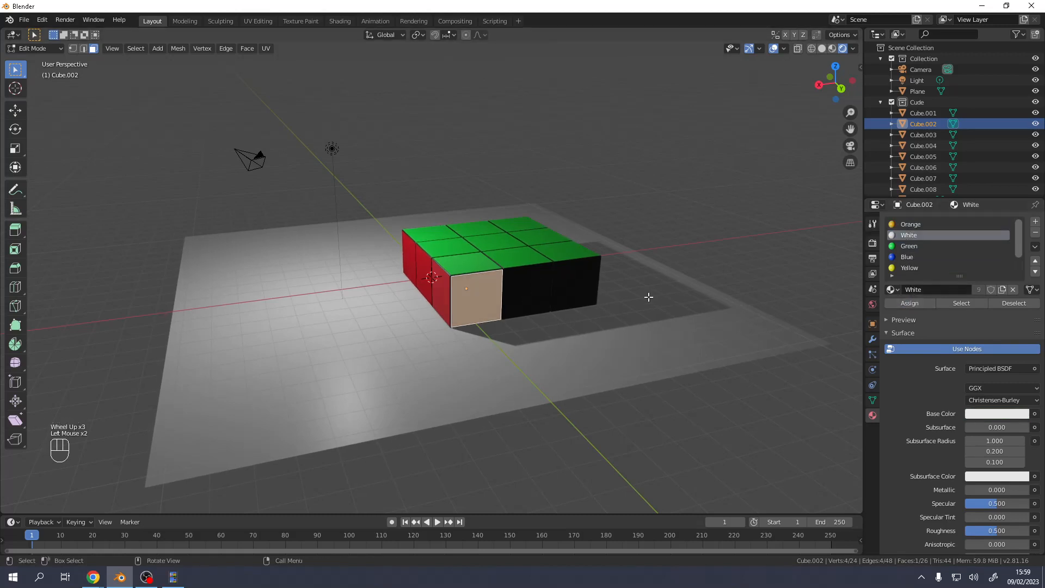
pyautogui.click(520, 290)
pyautogui.press('Tab')
# Assign the White material to the positive Y side face of the middle cube in that row.
pyautogui.click(527, 284)
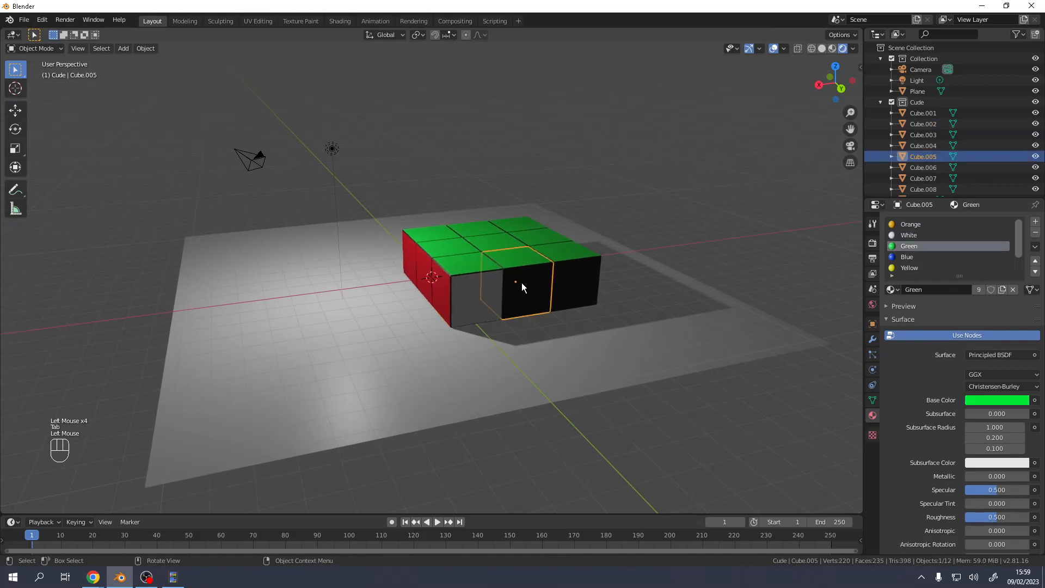
pyautogui.press('Tab')
pyautogui.click(539, 292)
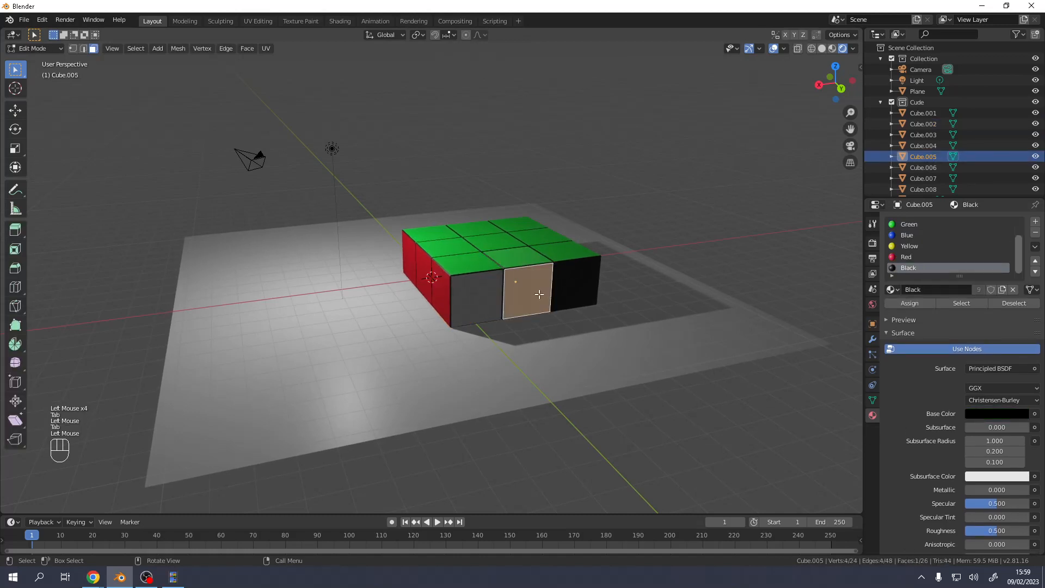
pyautogui.scroll(3, 907, 260)
pyautogui.click(908, 235)
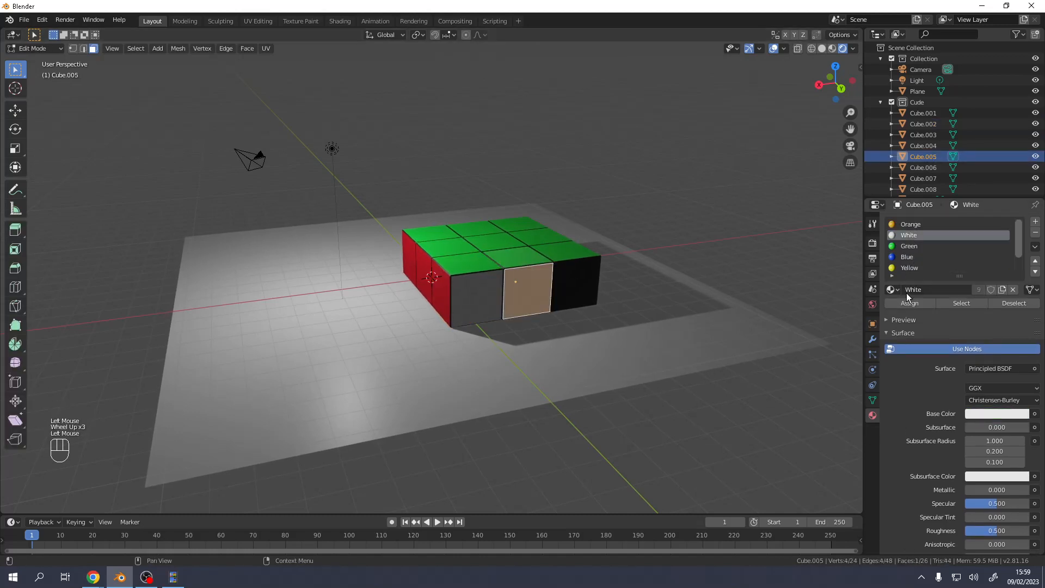
pyautogui.click(909, 303)
pyautogui.press('Tab')
# Assign the White material to the positive Y side face of the row's last cube, at the negative X corner.
pyautogui.click(573, 286)
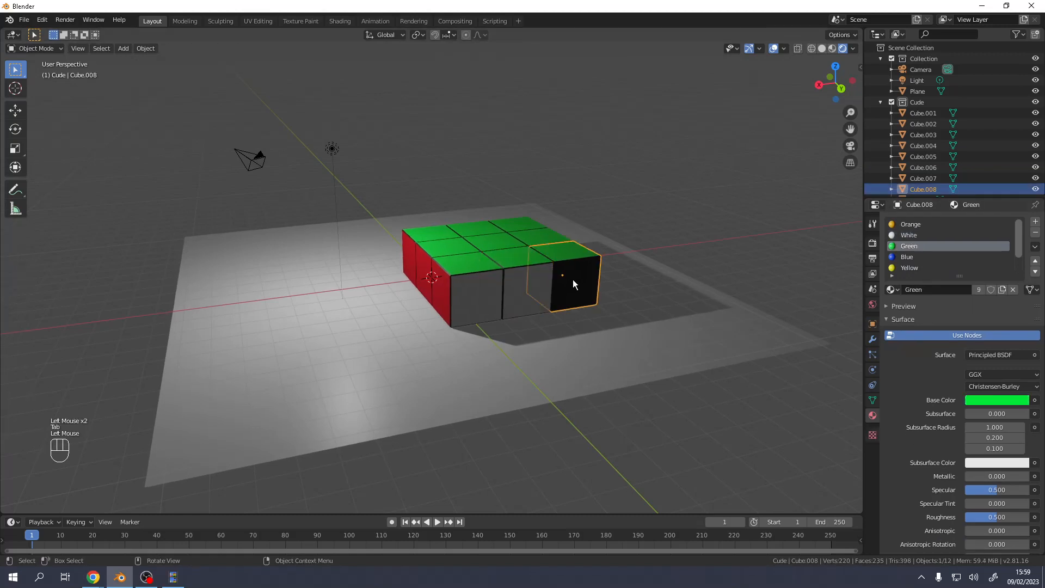
pyautogui.press('Tab')
pyautogui.click(573, 283)
pyautogui.scroll(3, 903, 245)
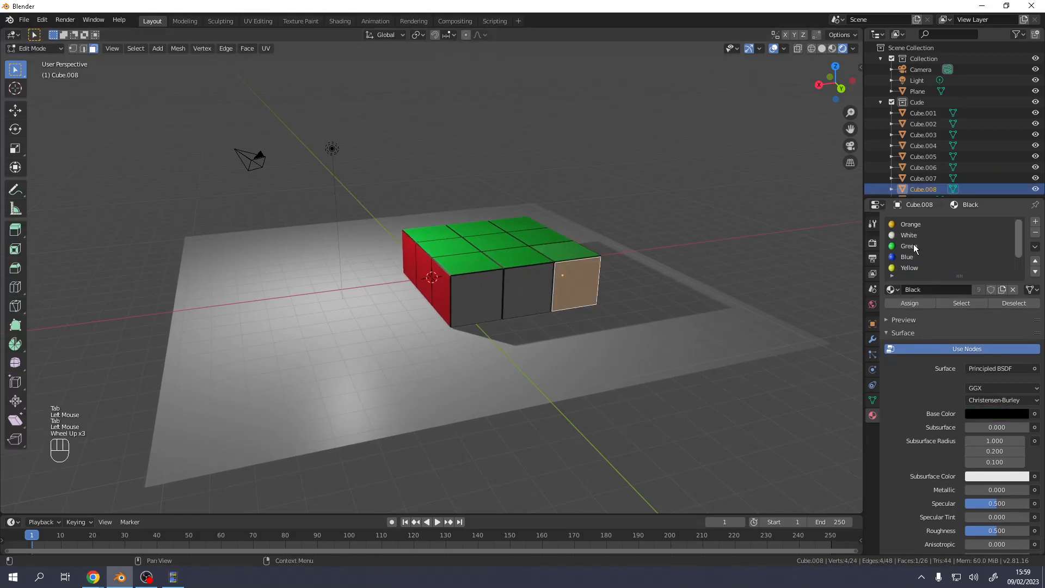
pyautogui.click(909, 235)
pyautogui.click(909, 303)
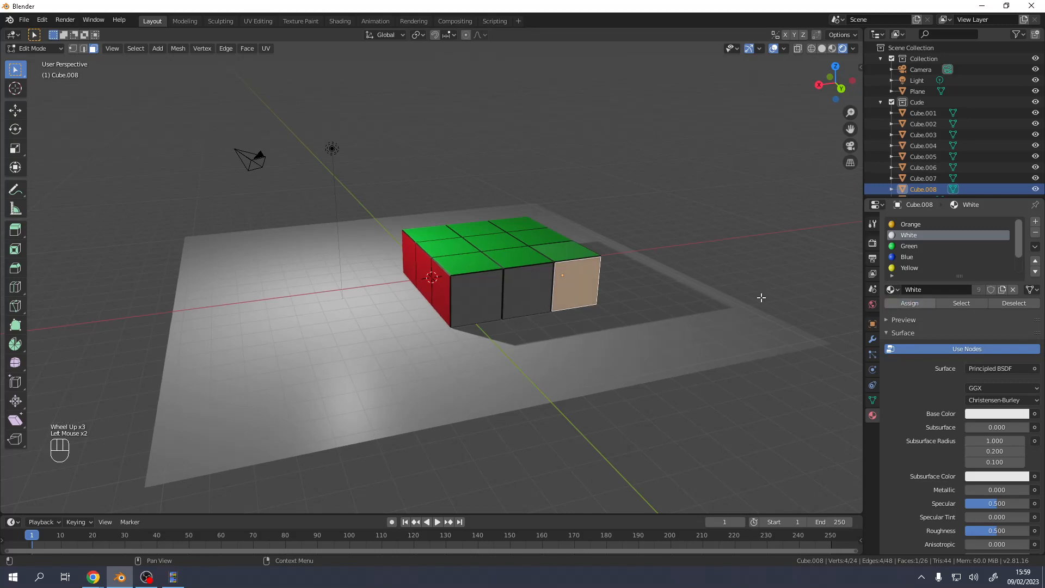
pyautogui.press('Tab')
# Assign the Orange material to the negative X side face of the same corner cube, next to its white face.
pyautogui.moveTo(574, 290); pyautogui.dragTo(458, 287, button='middle')
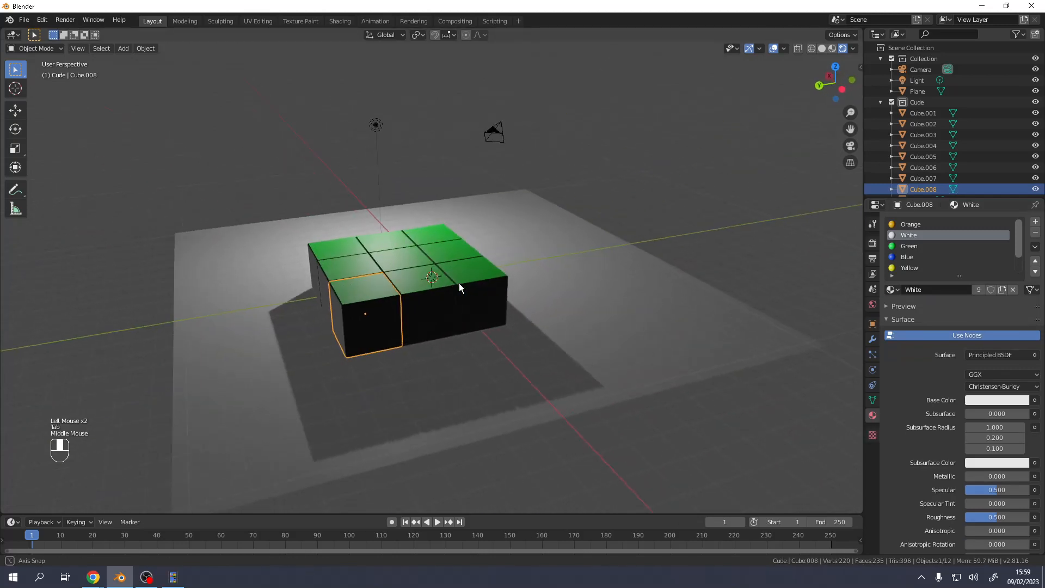
pyautogui.press('Tab')
pyautogui.click(381, 323)
pyautogui.scroll(2, 911, 252)
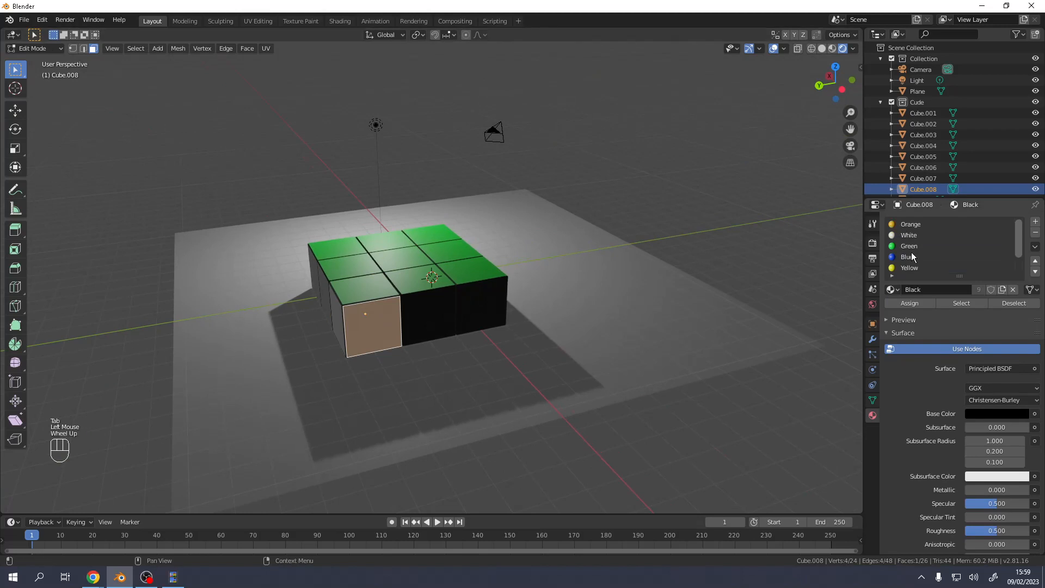
pyautogui.click(911, 227)
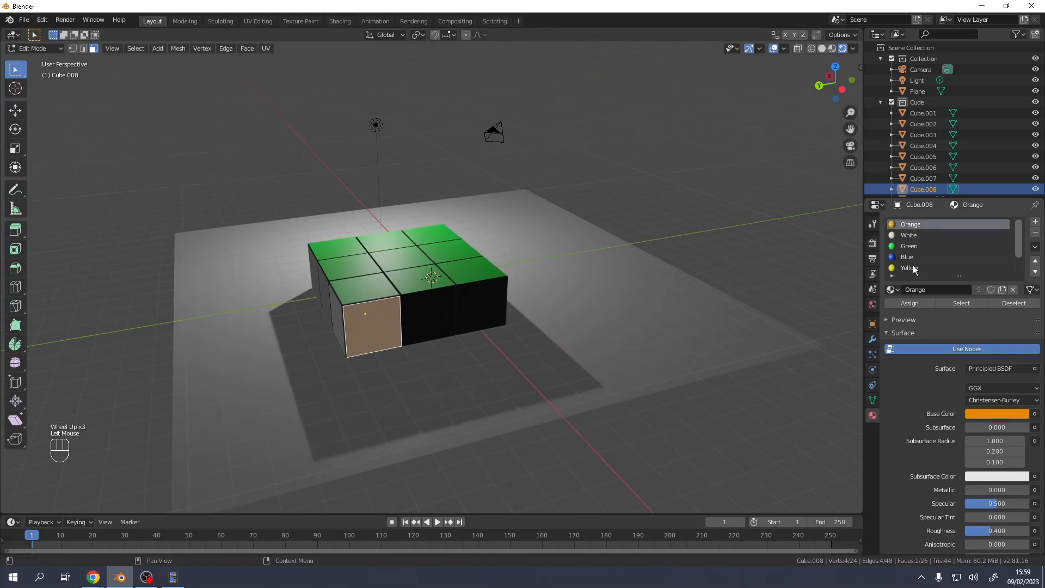
pyautogui.click(911, 304)
pyautogui.press('Tab')
# Assign the Orange material to the negative X side face of the middle cube on that side.
pyautogui.click(435, 319)
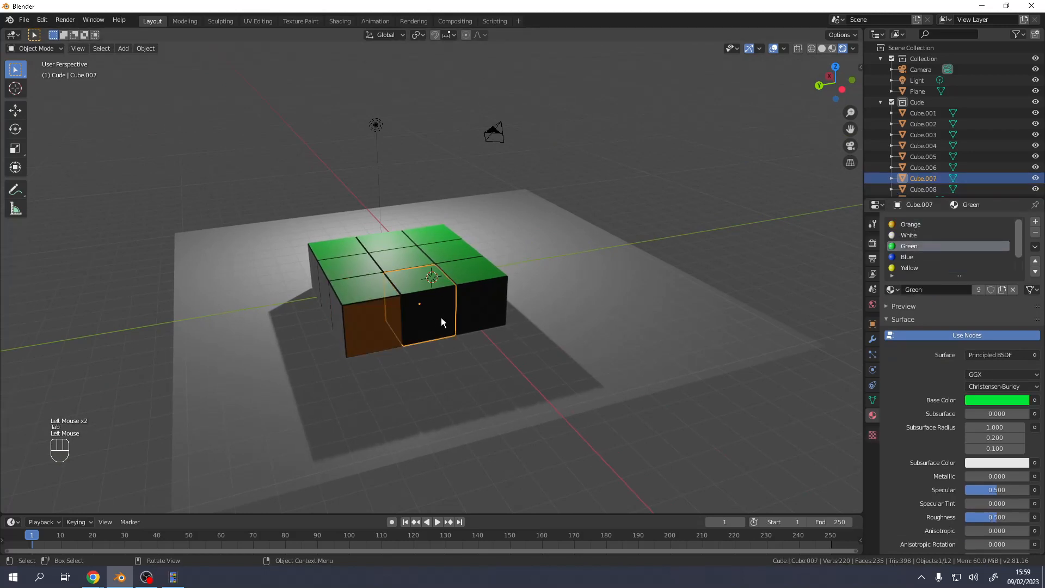
pyautogui.press('Tab')
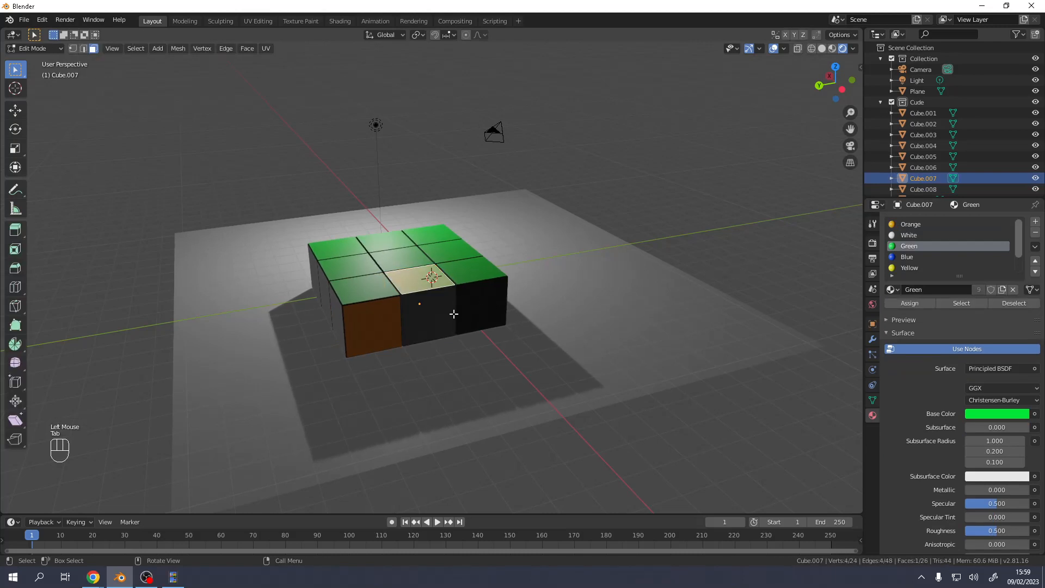
pyautogui.click(454, 314)
pyautogui.scroll(2, 910, 250)
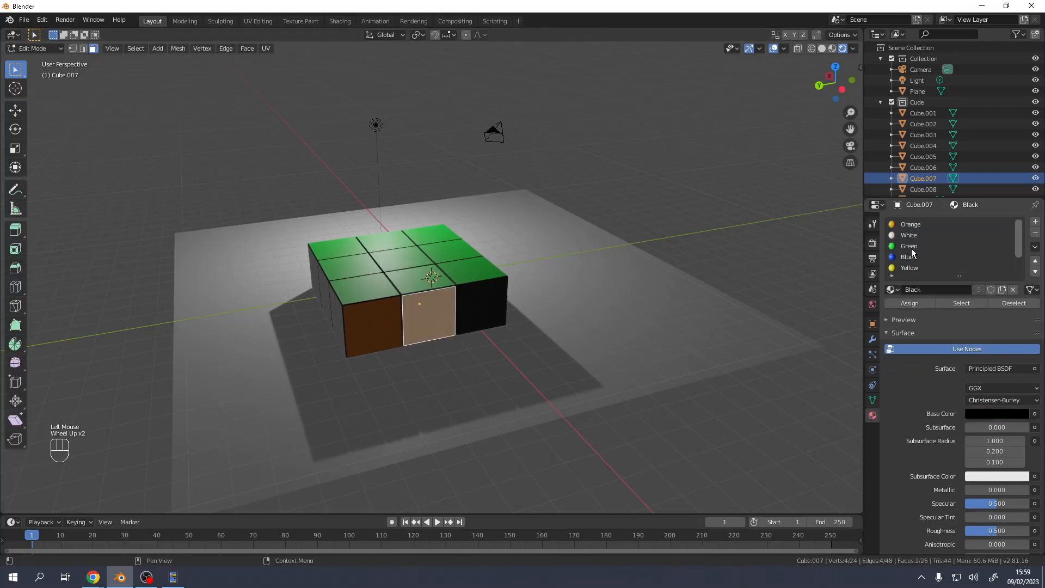
pyautogui.click(912, 225)
pyautogui.click(918, 304)
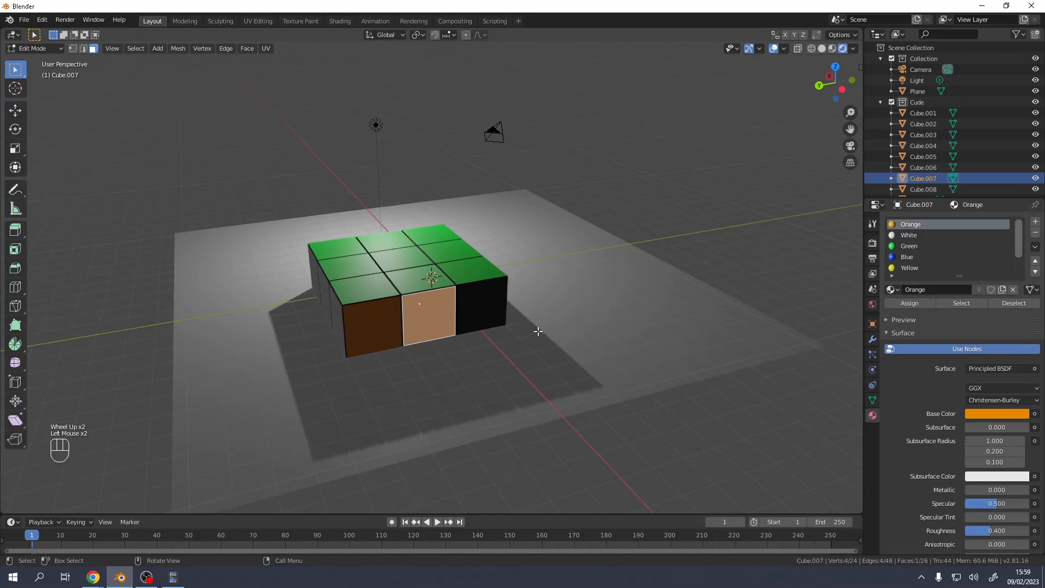
pyautogui.click(482, 308)
pyautogui.click(487, 305)
pyautogui.press('Tab')
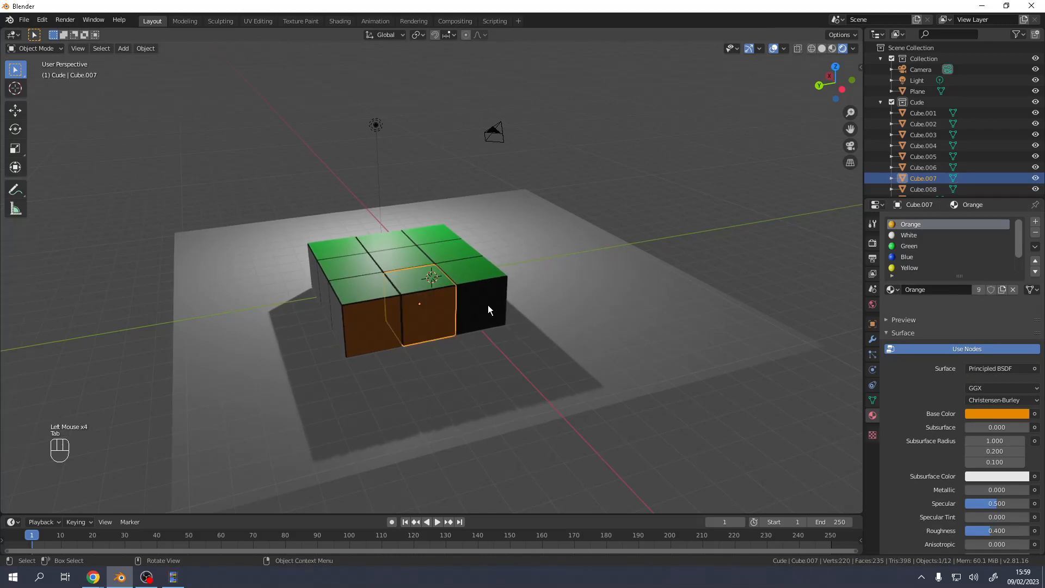
# Assign the Orange material to the negative X side face of the corner cube beside the yellow side.
pyautogui.click(487, 305)
pyautogui.press('Tab')
pyautogui.click(482, 303)
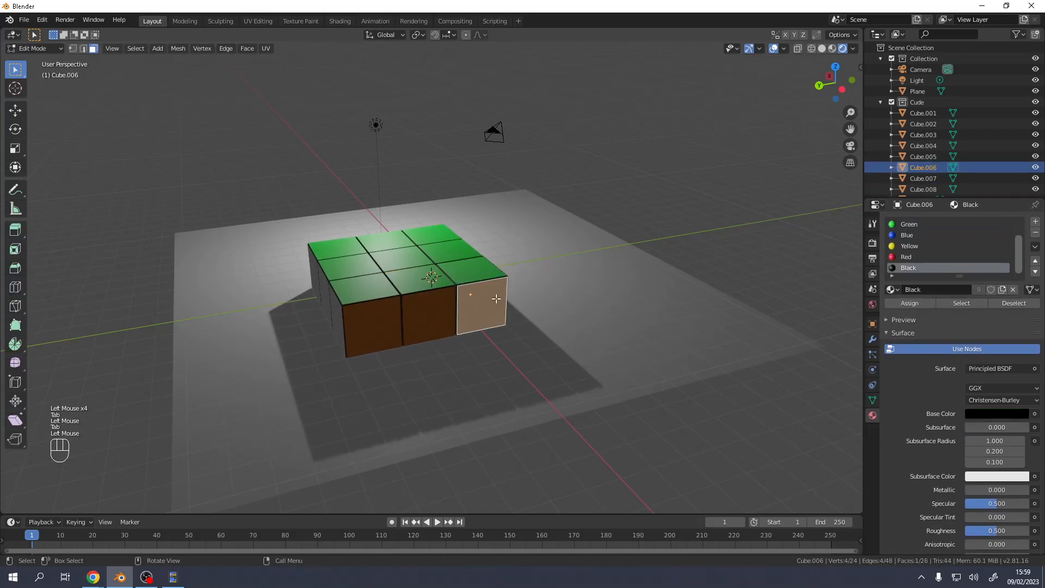
pyautogui.scroll(3, 916, 249)
pyautogui.click(905, 223)
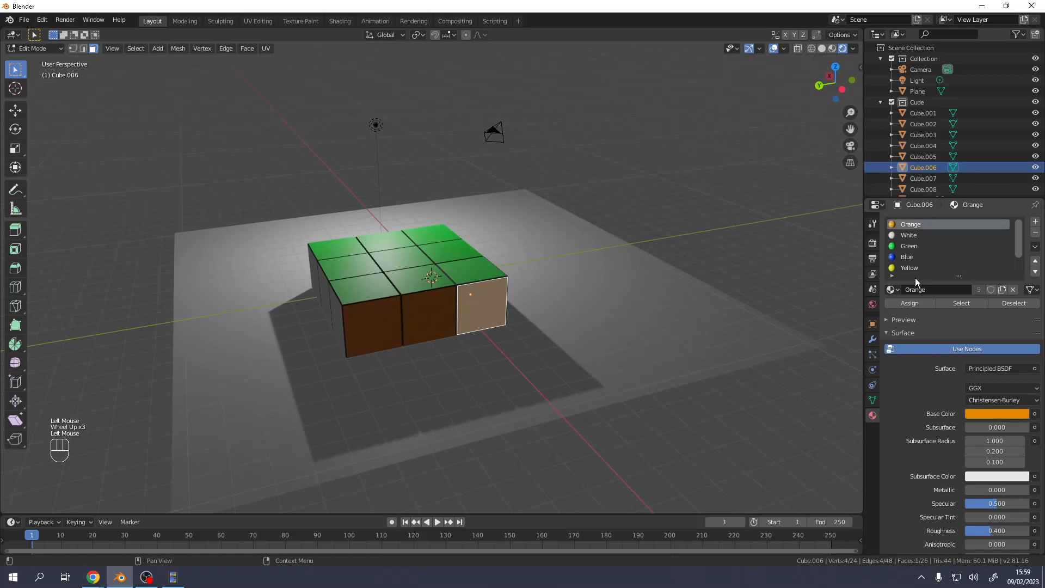
pyautogui.click(914, 305)
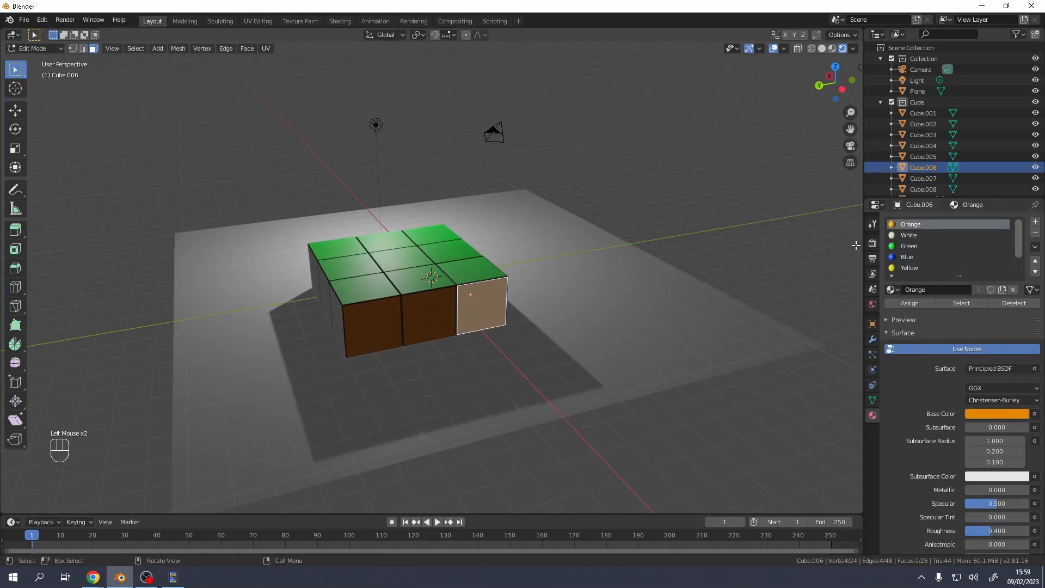
pyautogui.scroll(1, 483, 300)
pyautogui.moveTo(483, 300); pyautogui.dragTo(358, 284, button='middle')
pyautogui.press('Tab')
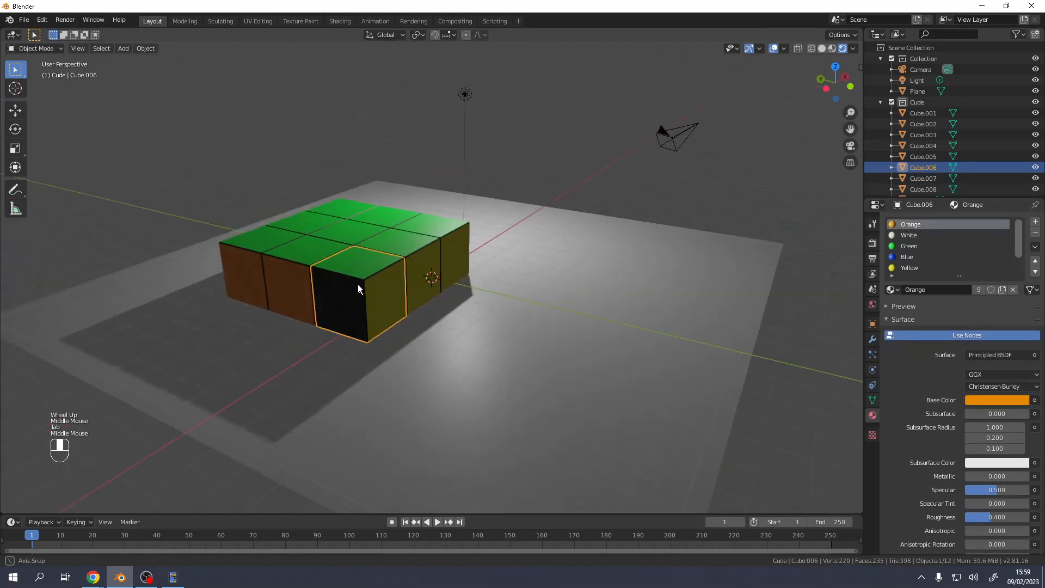
pyautogui.press('Tab')
pyautogui.click(916, 302)
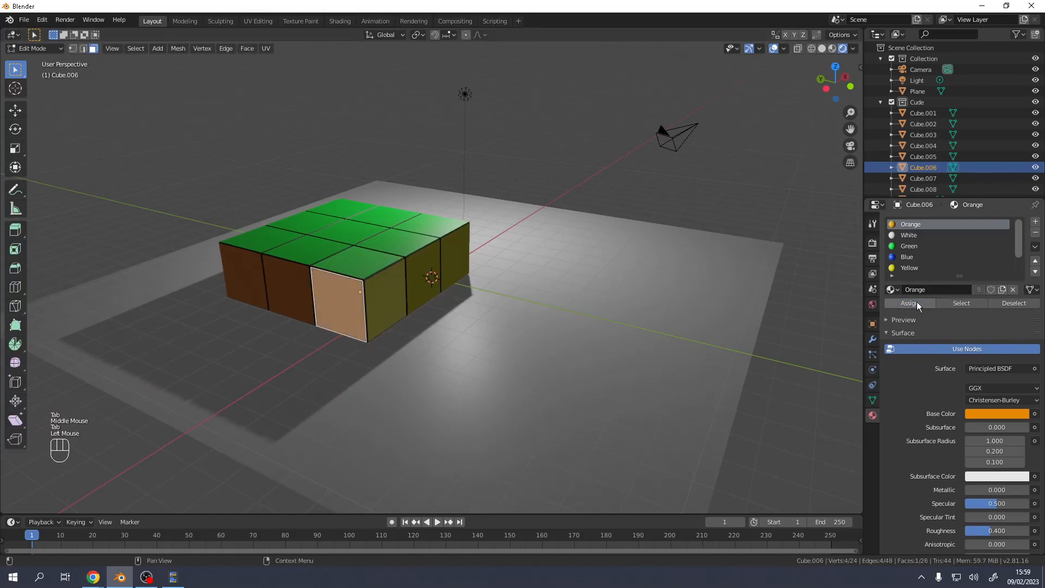
pyautogui.moveTo(473, 320); pyautogui.dragTo(551, 317, button='middle')
pyautogui.press('Tab')
# Select all objects in the Cude collection and duplicate the layer twice upward along Z in 2 m steps to stack three layers.
pyautogui.moveTo(458, 308); pyautogui.dragTo(583, 320, button='middle')
pyautogui.click(514, 295)
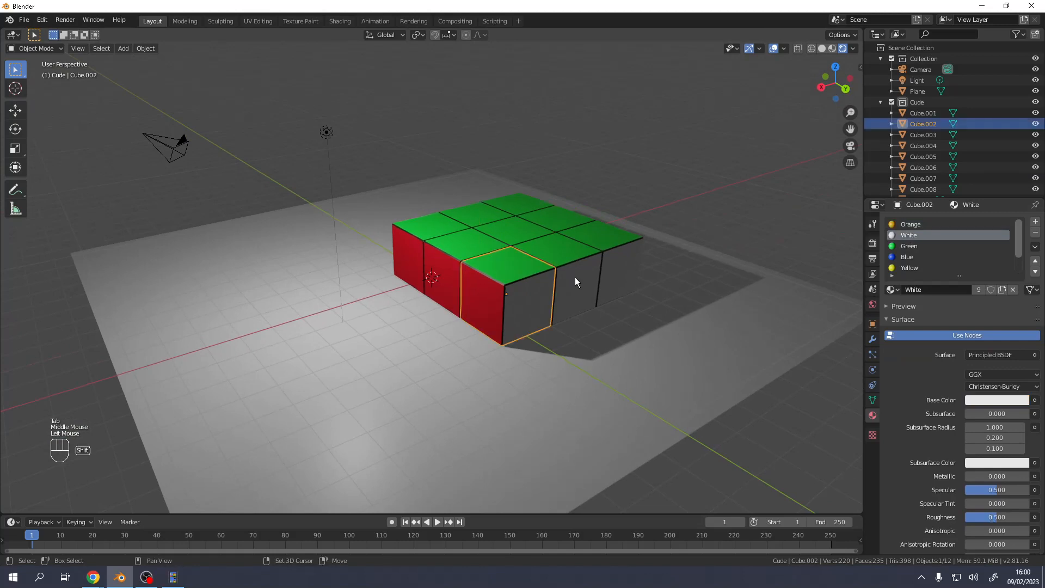
pyautogui.keyDown('shift'); pyautogui.click(574, 276); pyautogui.keyUp('shift')
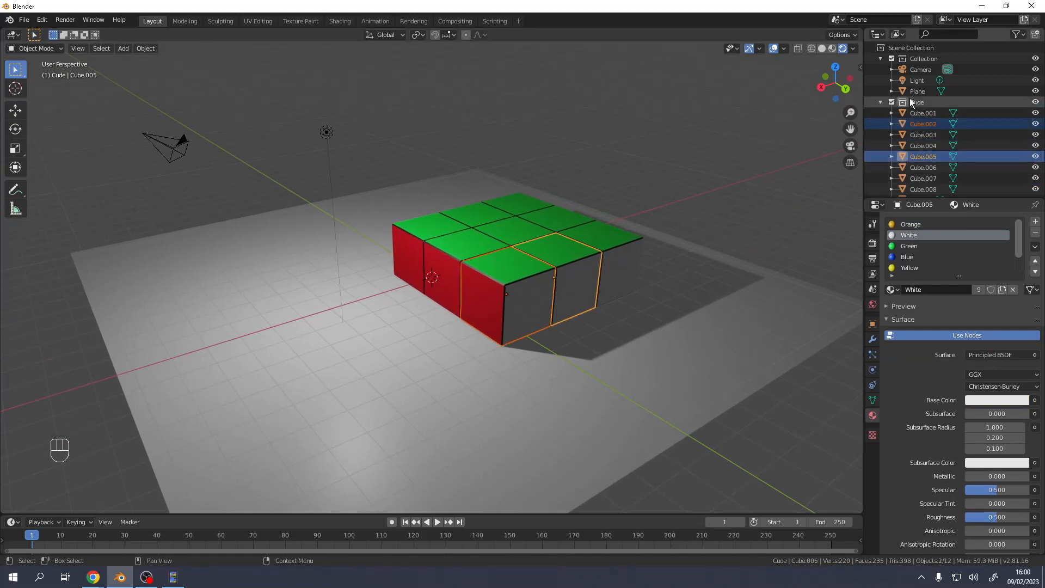
pyautogui.click(911, 103)
pyautogui.rightClick(912, 103)
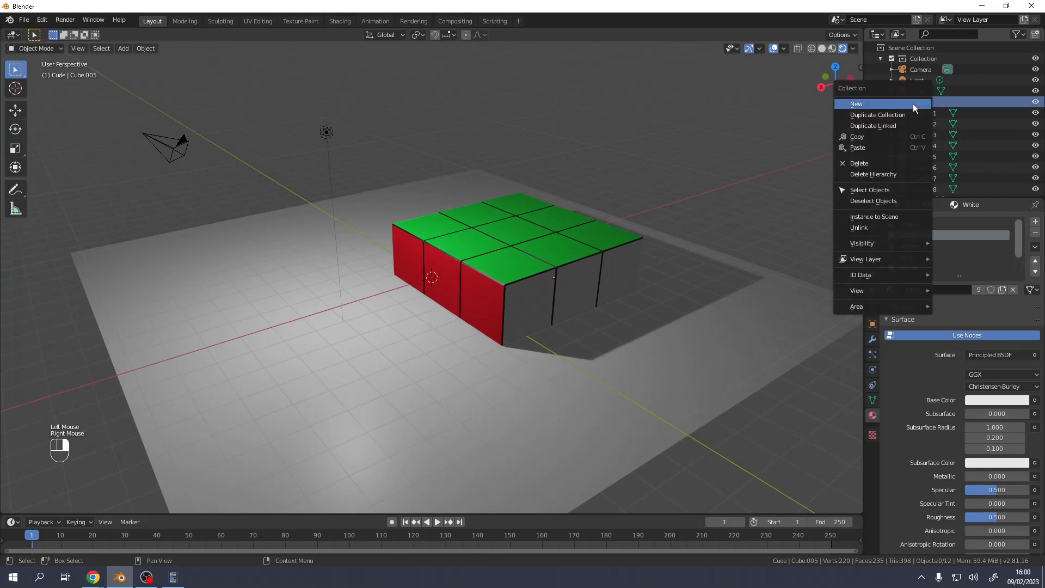
pyautogui.click(886, 188)
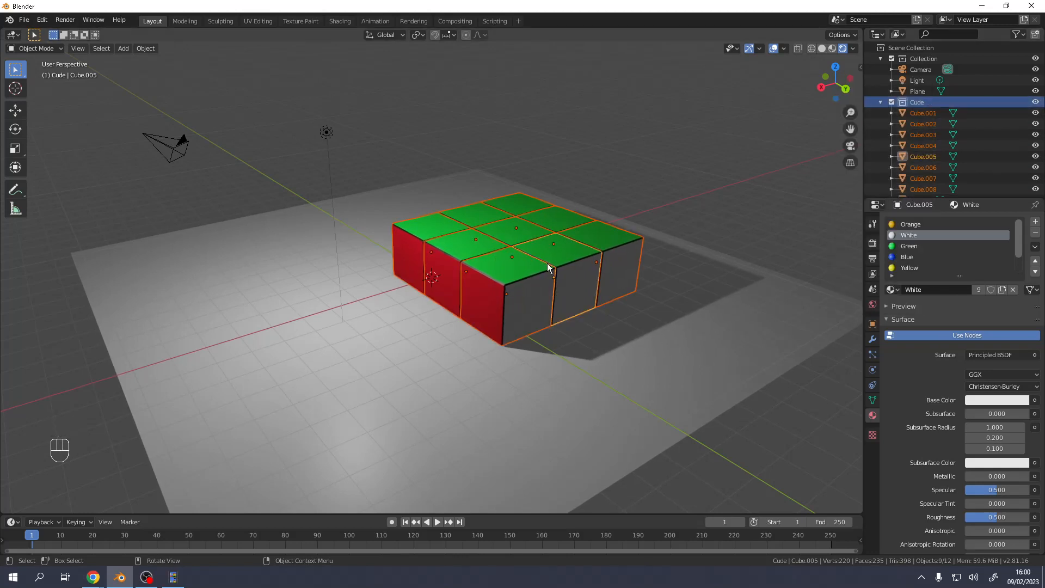
pyautogui.hotkey('shift', 'd')
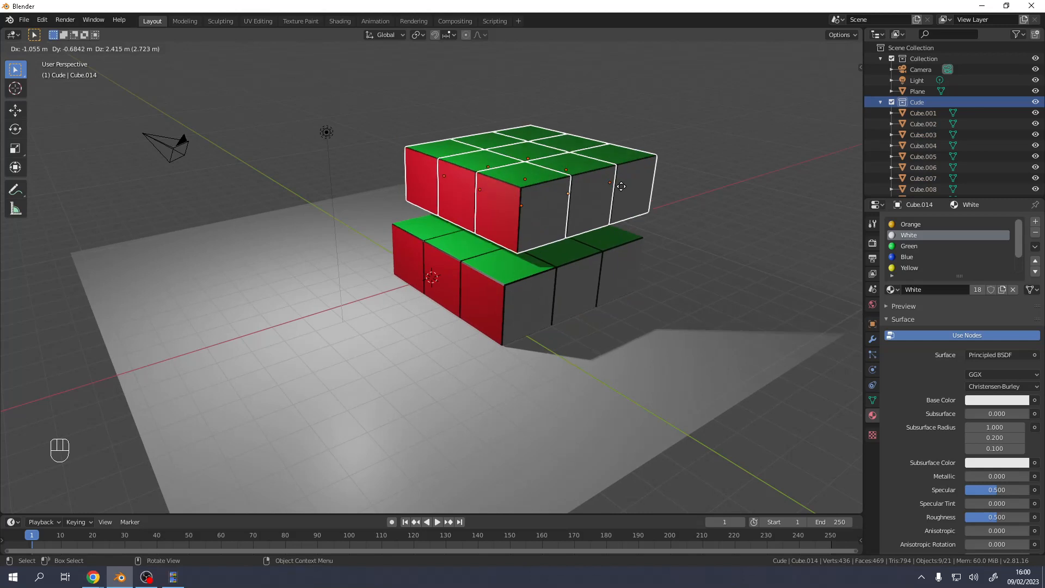
pyautogui.press('z')
pyautogui.keyDown('ctrl'); pyautogui.click(618, 213); pyautogui.keyUp('ctrl')
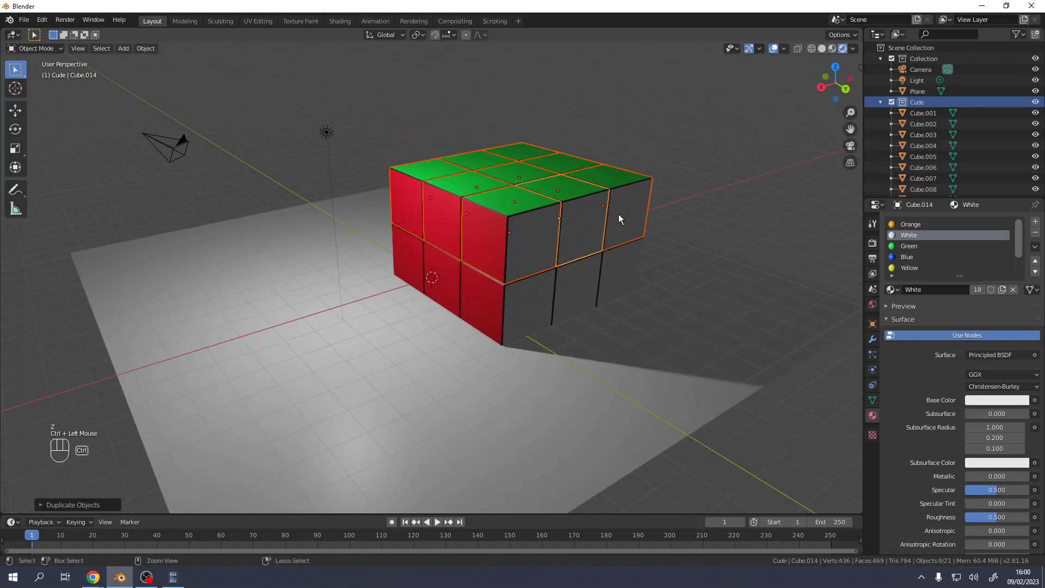
pyautogui.hotkey('shift', 'd')
pyautogui.press('z')
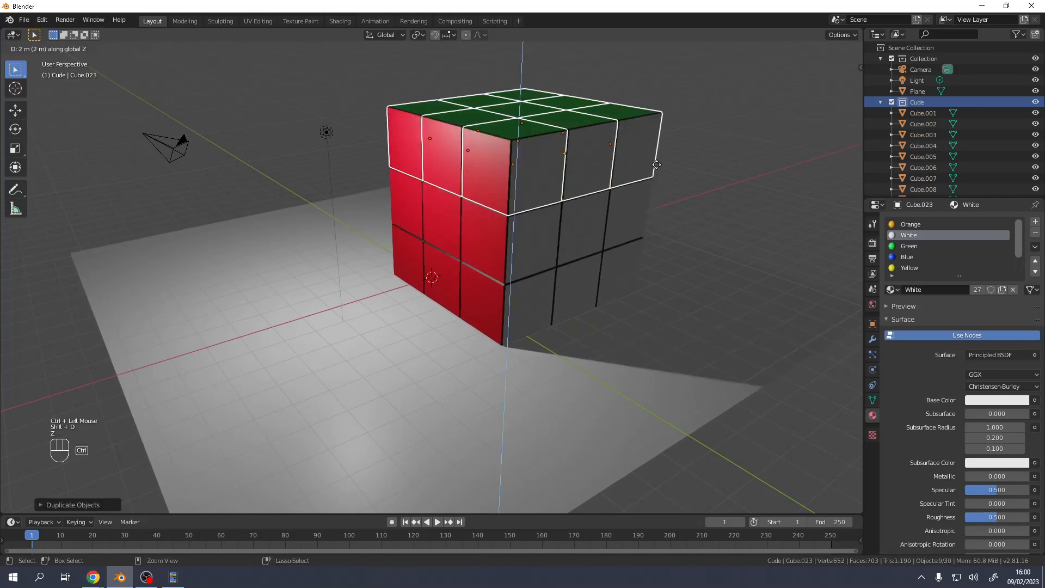
pyautogui.keyDown('ctrl'); pyautogui.click(660, 159); pyautogui.keyUp('ctrl')
# Hide the ground plane to expose the underside of the stacked cubes.
pyautogui.moveTo(659, 160); pyautogui.dragTo(308, 125, button='middle')
pyautogui.click(329, 157)
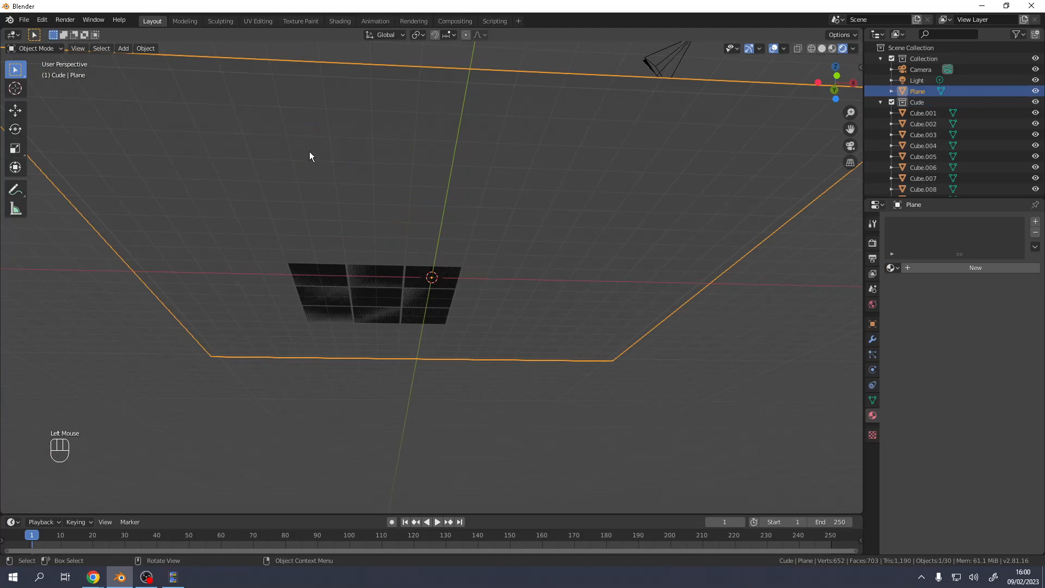
pyautogui.press('h')
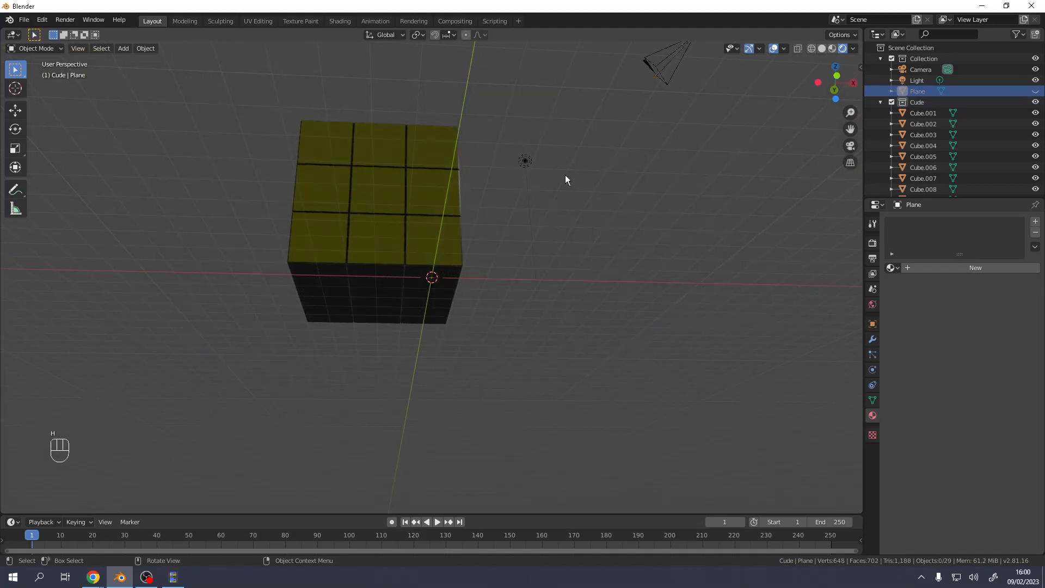
# Assign the Blue material to the bottom face of the lowest-layer corner cube between the yellow and orange sides.
pyautogui.moveTo(481, 204); pyautogui.dragTo(486, 168, button='middle')
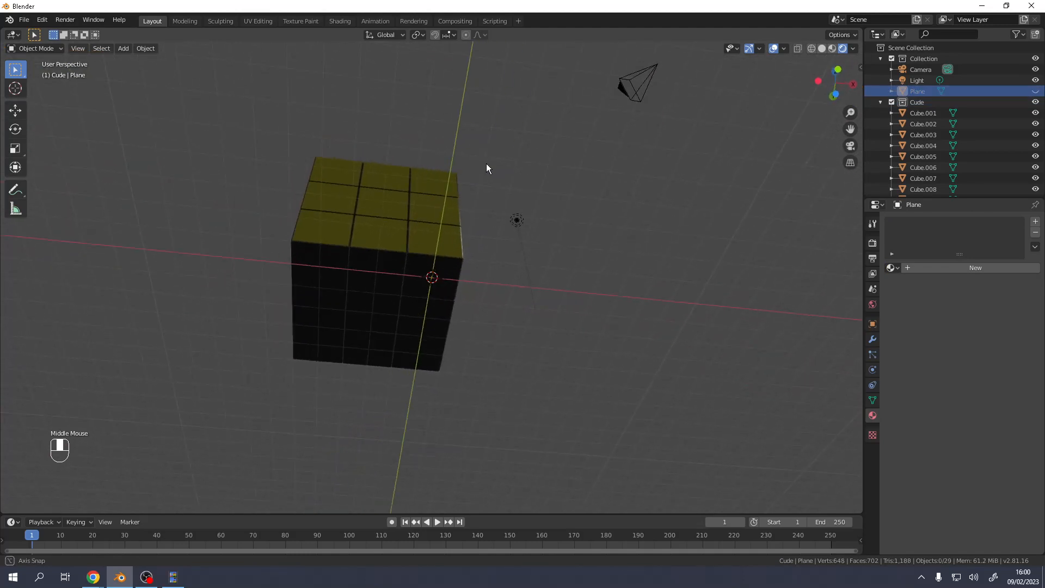
pyautogui.click(315, 269)
pyautogui.press('Tab')
pyautogui.click(326, 269)
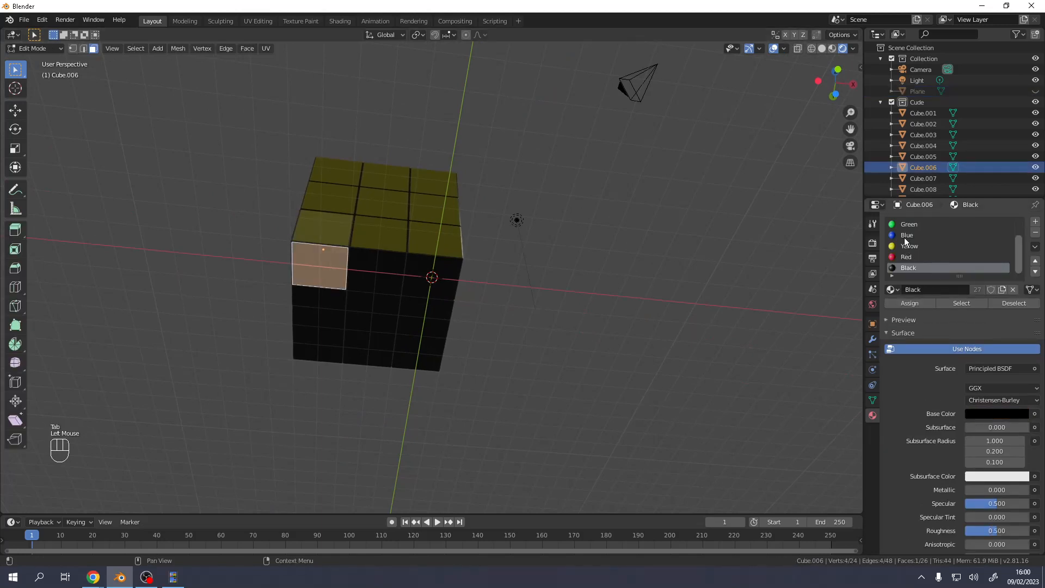
pyautogui.click(905, 235)
pyautogui.press('Tab')
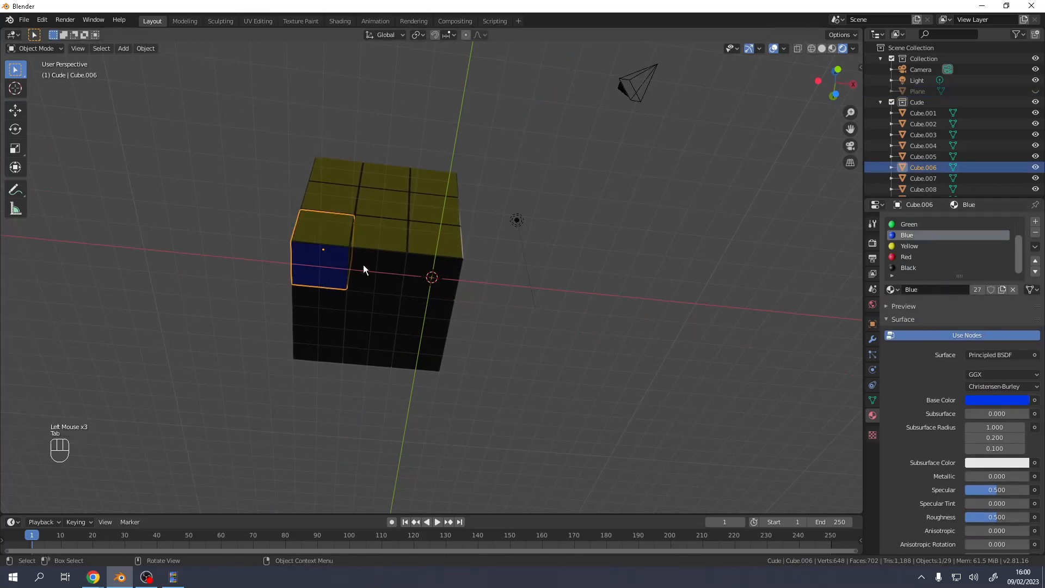
# Assign the Blue material to the bottom face of the lowest-layer middle cube along the yellow side.
pyautogui.click(364, 264)
pyautogui.press('Tab')
pyautogui.click(369, 268)
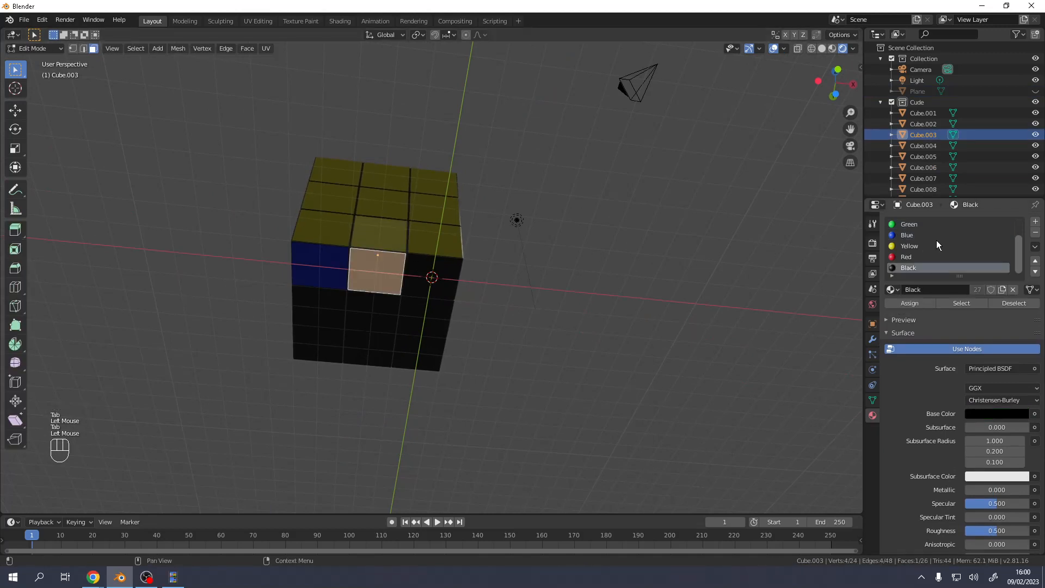
pyautogui.click(916, 236)
pyautogui.click(917, 298)
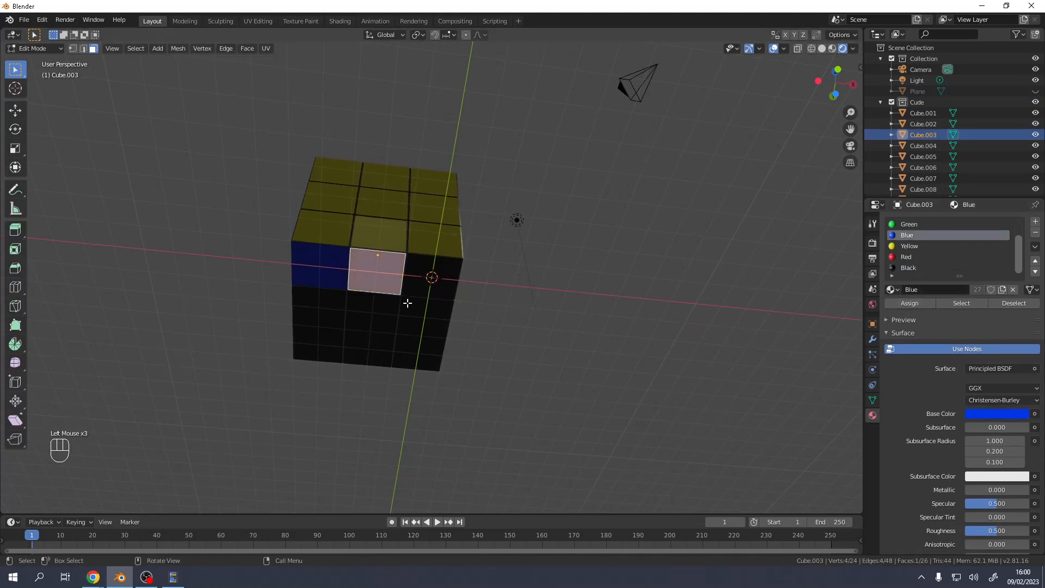
pyautogui.press('Tab')
# Assign the Blue material to the bottom face of the lowest-layer corner cube between the yellow and red sides.
pyautogui.click(424, 274)
pyautogui.press('Tab')
pyautogui.click(427, 276)
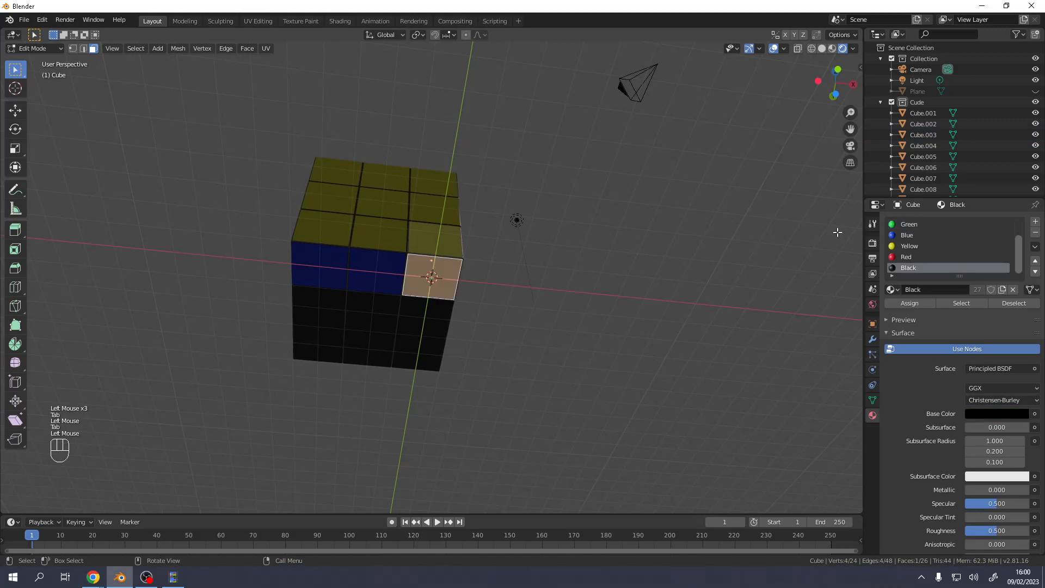
pyautogui.click(903, 235)
pyautogui.click(909, 302)
pyautogui.press('Tab')
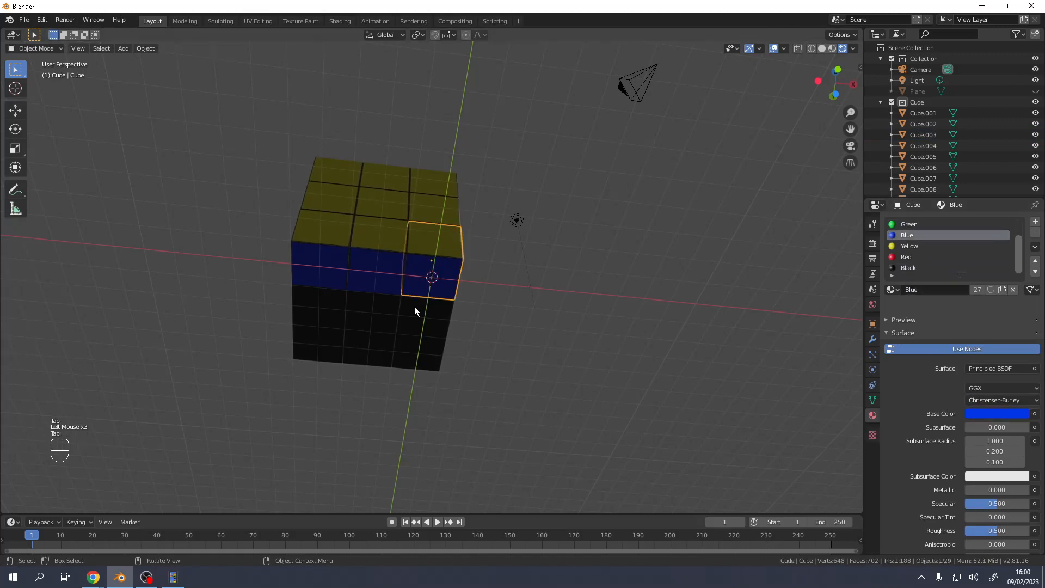
# Assign the Blue material to the bottom face of the lowest-layer middle cube along the orange side.
pyautogui.click(315, 307)
pyautogui.press('Tab')
pyautogui.click(915, 257)
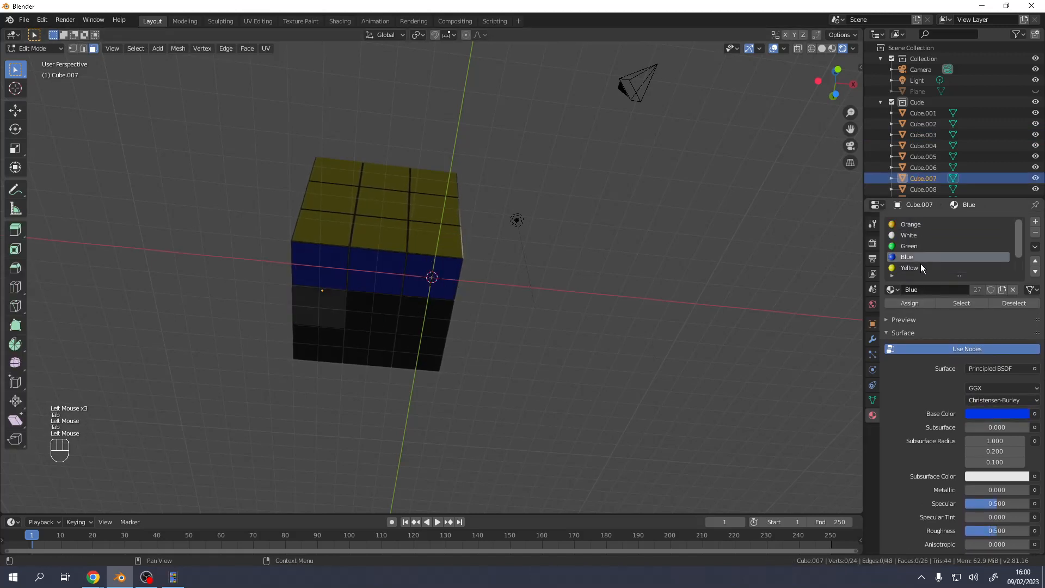
pyautogui.click(907, 303)
pyautogui.press('Tab')
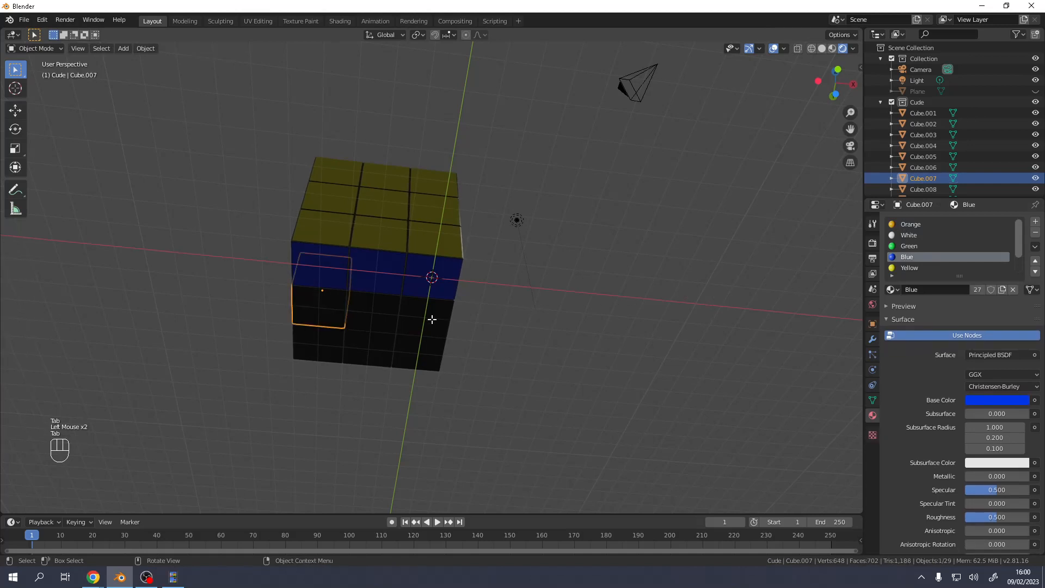
pyautogui.press('Tab')
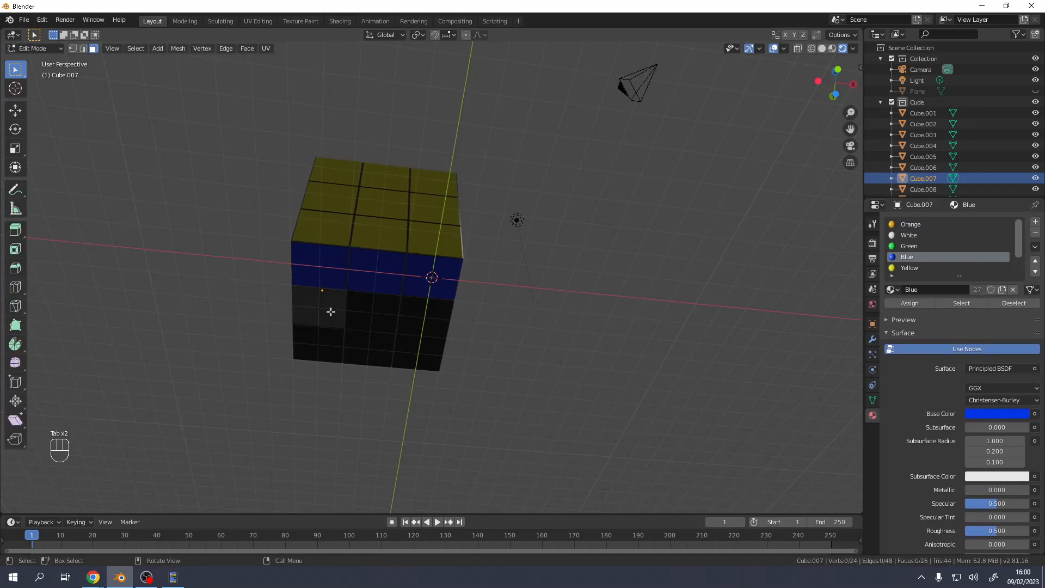
pyautogui.click(331, 312)
pyautogui.moveTo(331, 311)
pyautogui.mouseDown(button='middle')
pyautogui.moveTo(305, 308)
pyautogui.moveTo(348, 306)
pyautogui.mouseUp(button='middle')
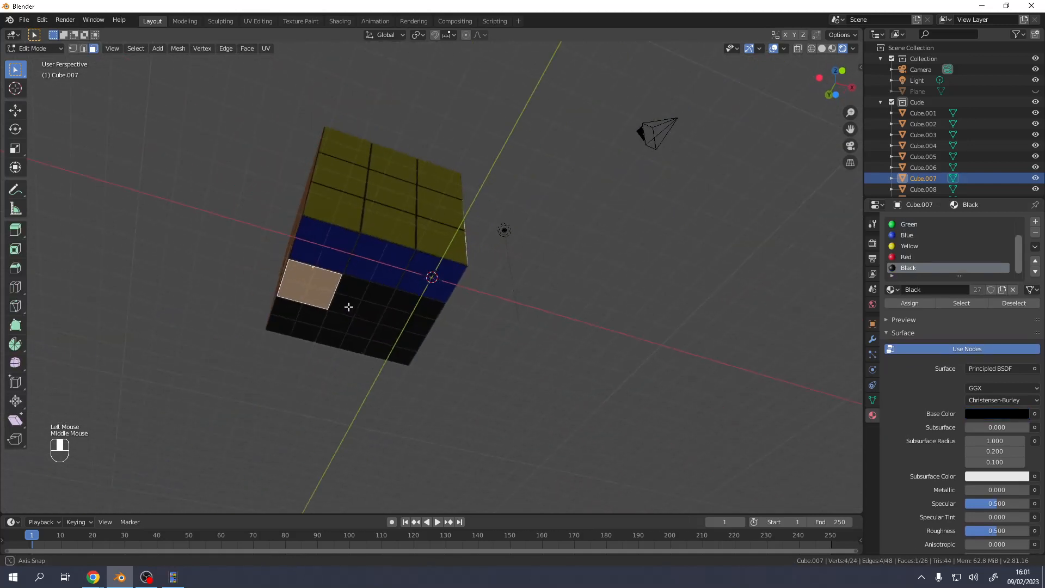
pyautogui.click(909, 237)
pyautogui.click(906, 302)
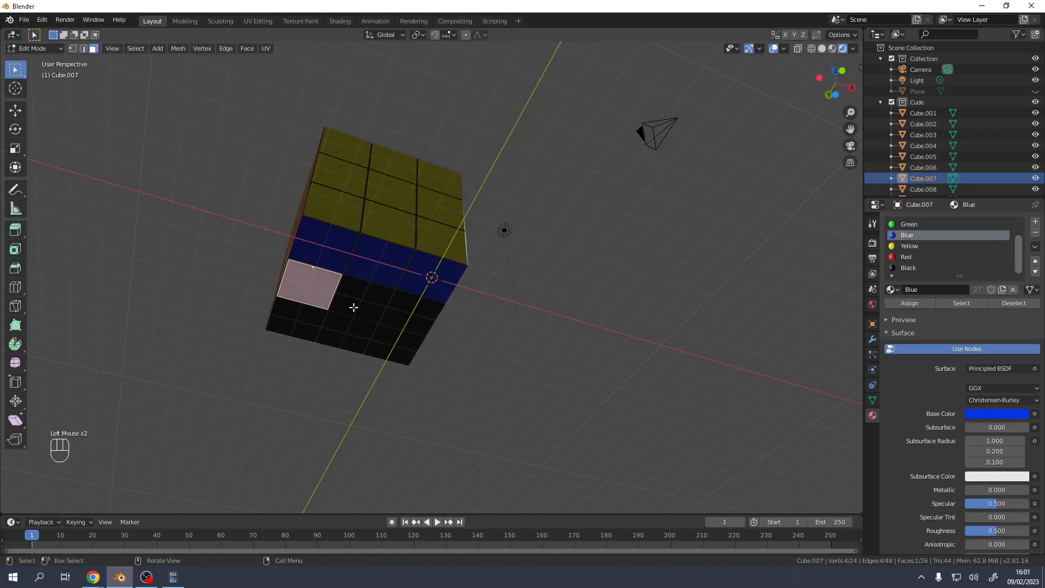
pyautogui.press('Tab')
# Assign the Blue material to the bottom face of the lowest layer's centre cube.
pyautogui.click(356, 302)
pyautogui.press('Tab')
pyautogui.click(361, 303)
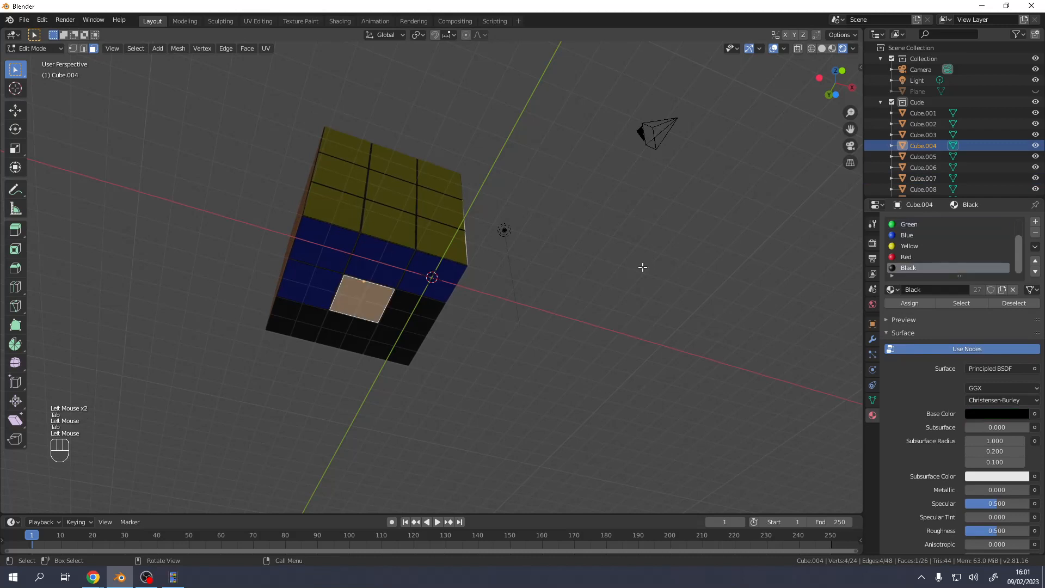
pyautogui.click(908, 235)
pyautogui.click(910, 302)
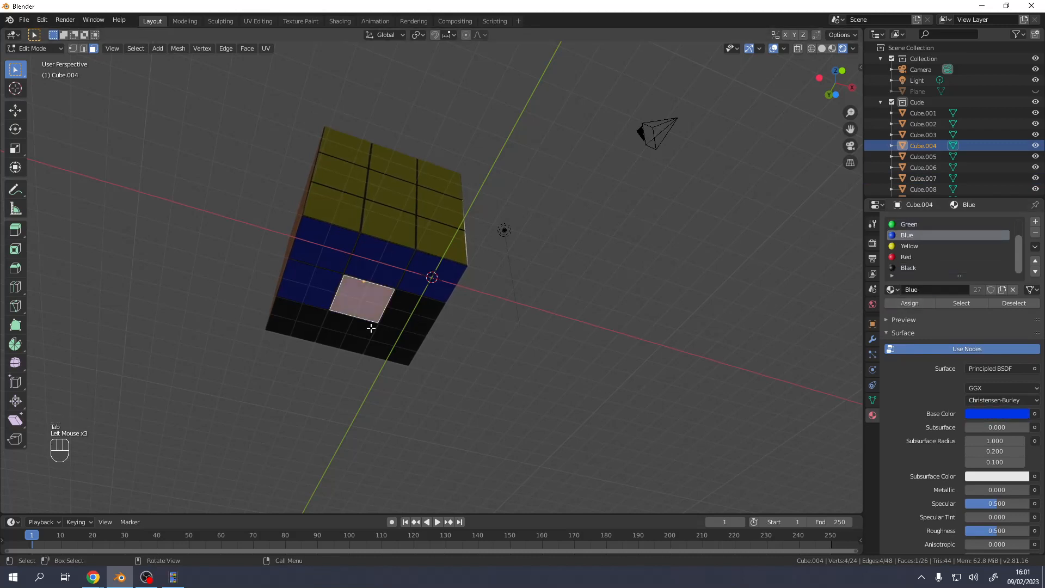
pyautogui.press('Tab')
# Assign the Blue material to the bottom face of the lowest-layer middle cube along the red side.
pyautogui.click(412, 316)
pyautogui.press('Tab')
pyautogui.click(421, 318)
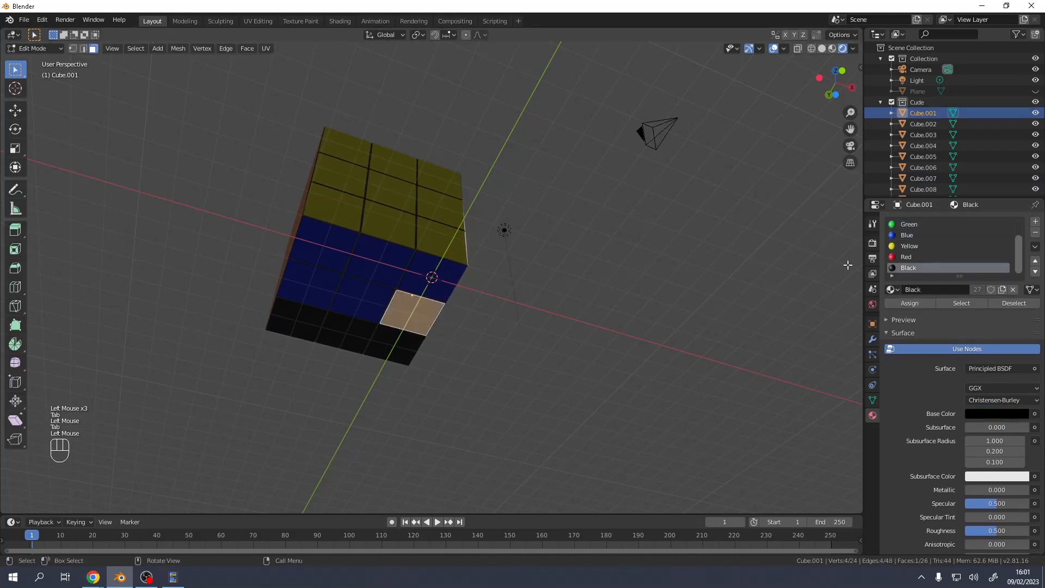
pyautogui.click(900, 235)
pyautogui.click(914, 303)
pyautogui.press('Tab')
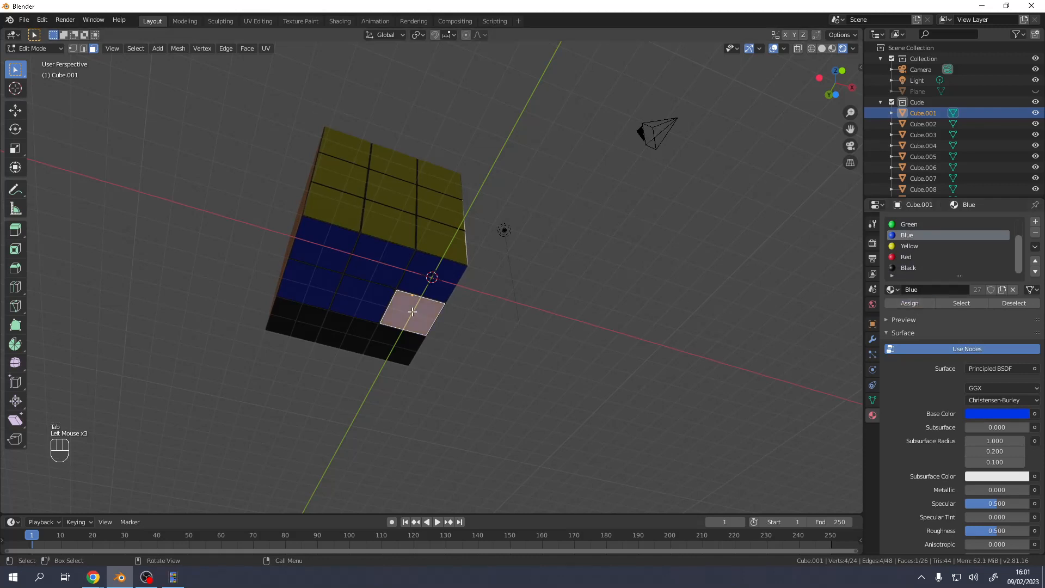
# Assign the Blue material to the bottom face of the lowest-layer corner cube on the orange side, farthest from yellow.
pyautogui.click(297, 326)
pyautogui.press('Tab')
pyautogui.click(307, 325)
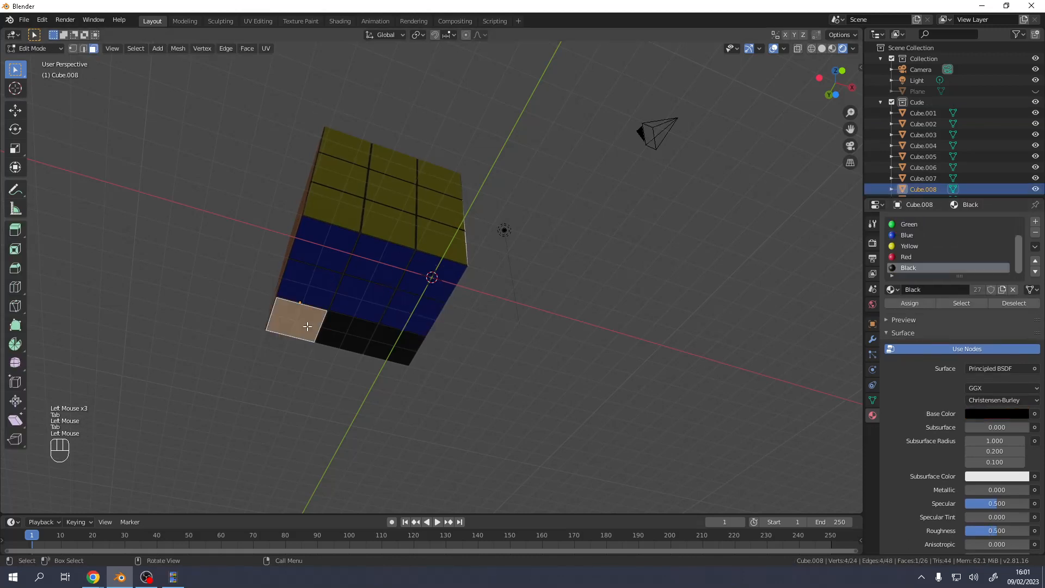
pyautogui.click(917, 235)
pyautogui.click(910, 302)
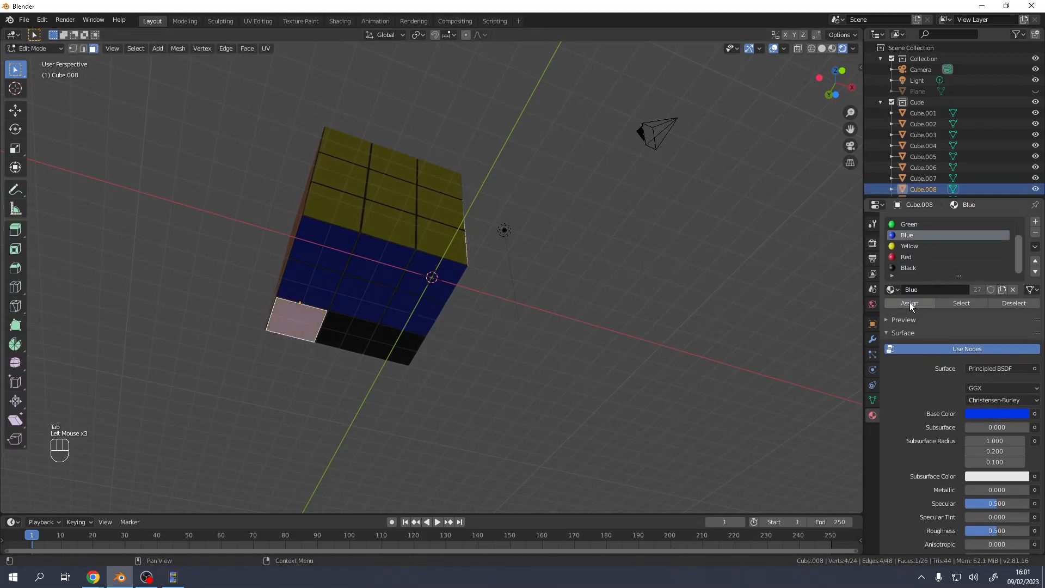
pyautogui.press('Tab')
# Assign the Blue material to the bottom face of the lowest-layer middle cube along the side opposite yellow.
pyautogui.click(333, 336)
pyautogui.press('Tab')
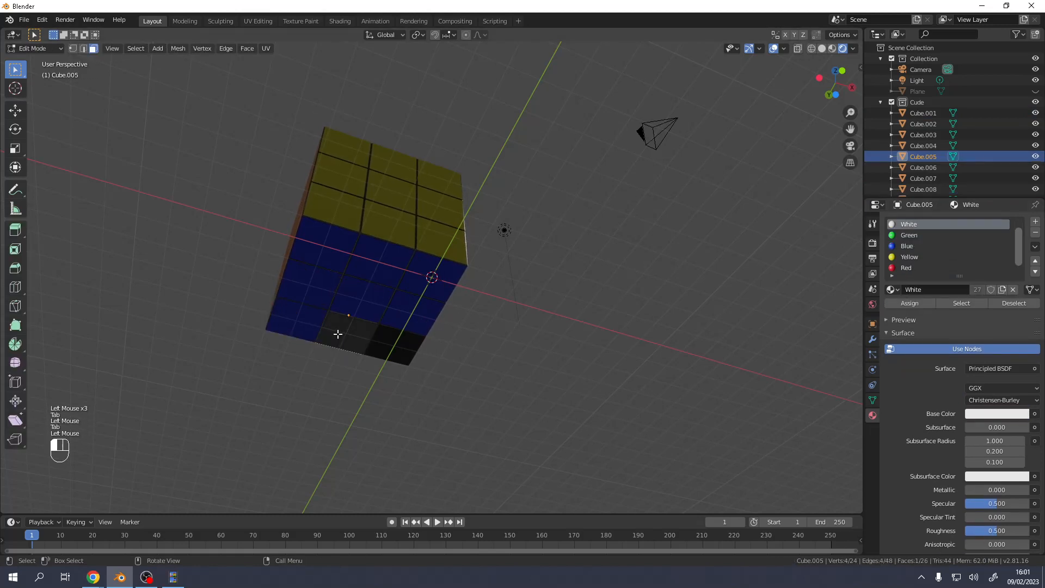
pyautogui.click(339, 333)
pyautogui.click(920, 237)
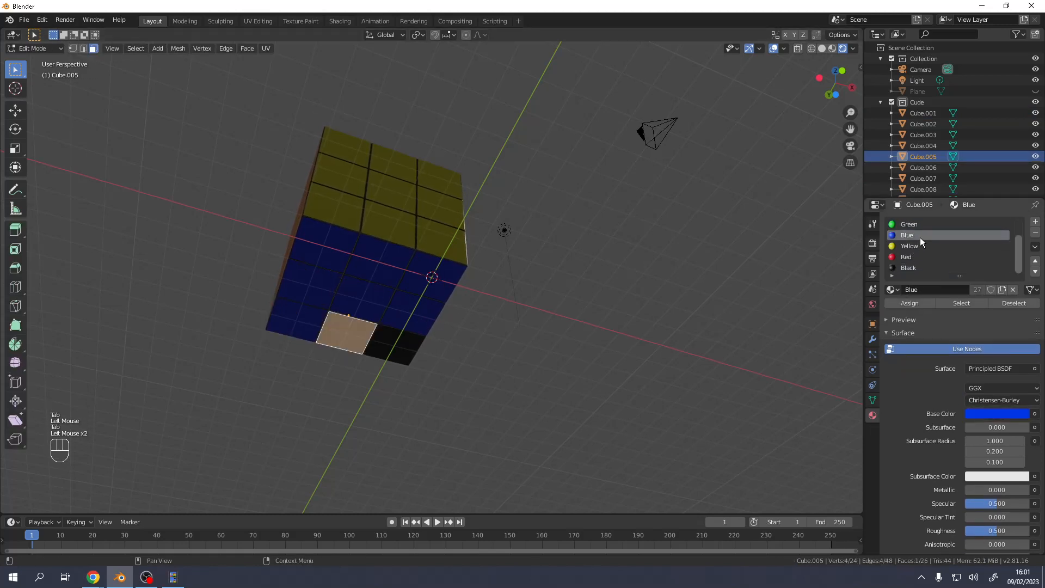
pyautogui.click(909, 303)
pyautogui.click(407, 345)
pyautogui.press('Tab')
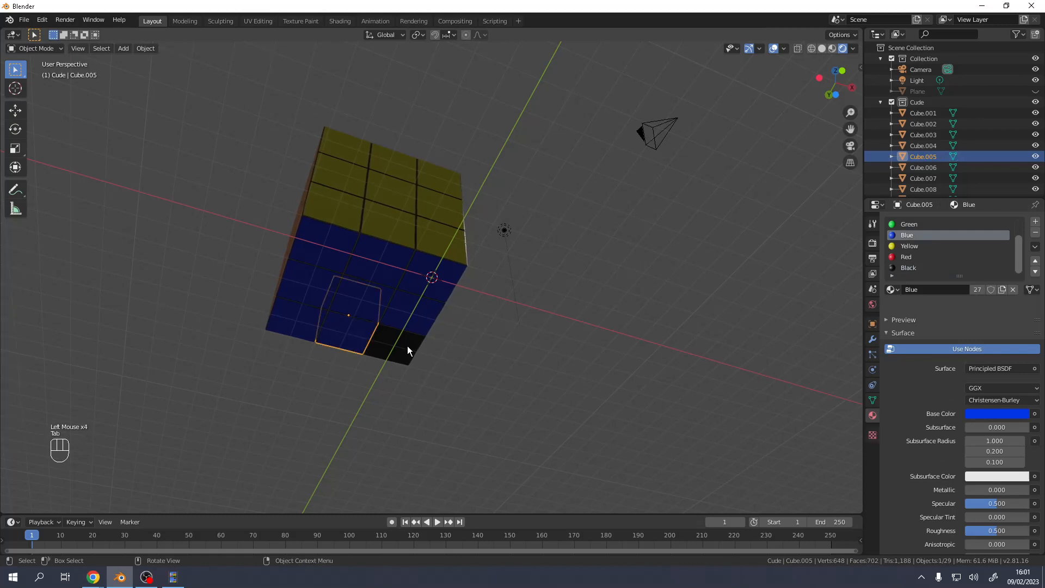
# Assign the Blue material to the bottom face of the last black corner cube, on the red side opposite yellow.
pyautogui.click(407, 345)
pyautogui.press('Tab')
pyautogui.click(405, 345)
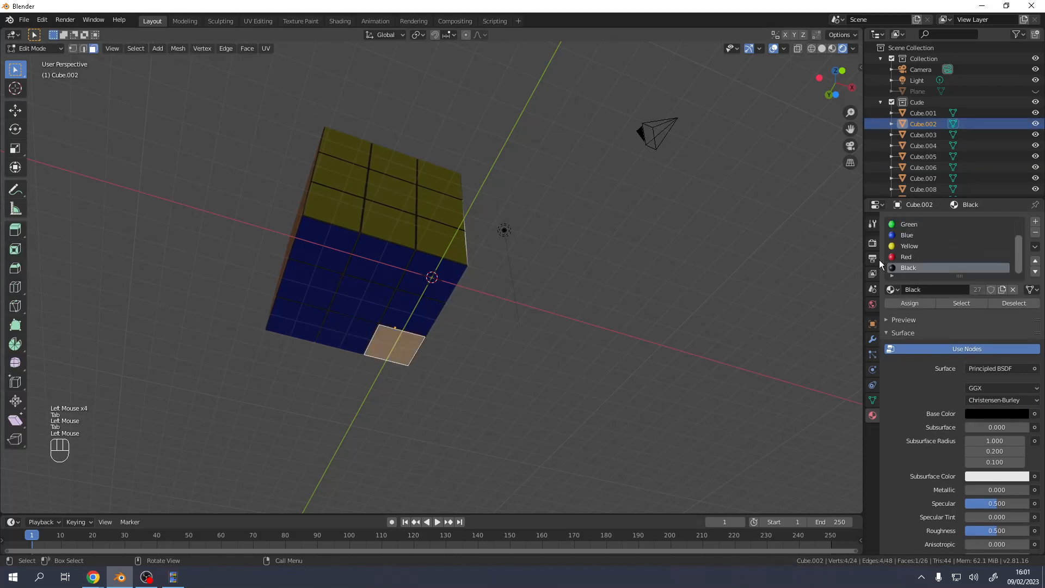
pyautogui.click(908, 237)
pyautogui.click(910, 303)
pyautogui.press('Tab')
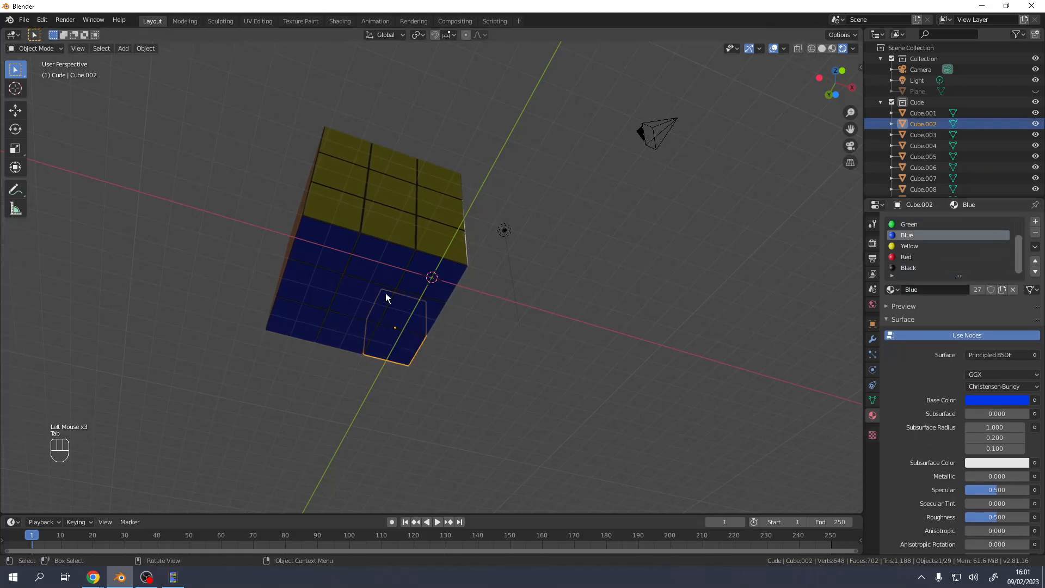
# Unhide the ground plane and raise the light about 4 m along the Z axis.
pyautogui.moveTo(386, 293); pyautogui.dragTo(398, 395, button='middle')
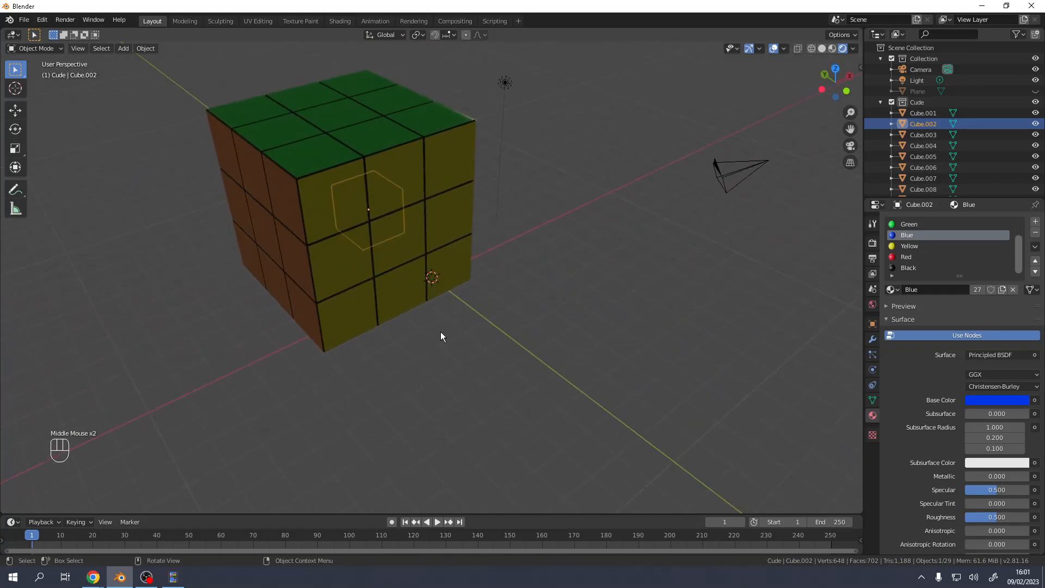
pyautogui.hotkey('alt', 'h')
pyautogui.moveTo(440, 315); pyautogui.dragTo(514, 236, button='middle')
pyautogui.scroll(-3, 434, 245)
pyautogui.click(457, 248)
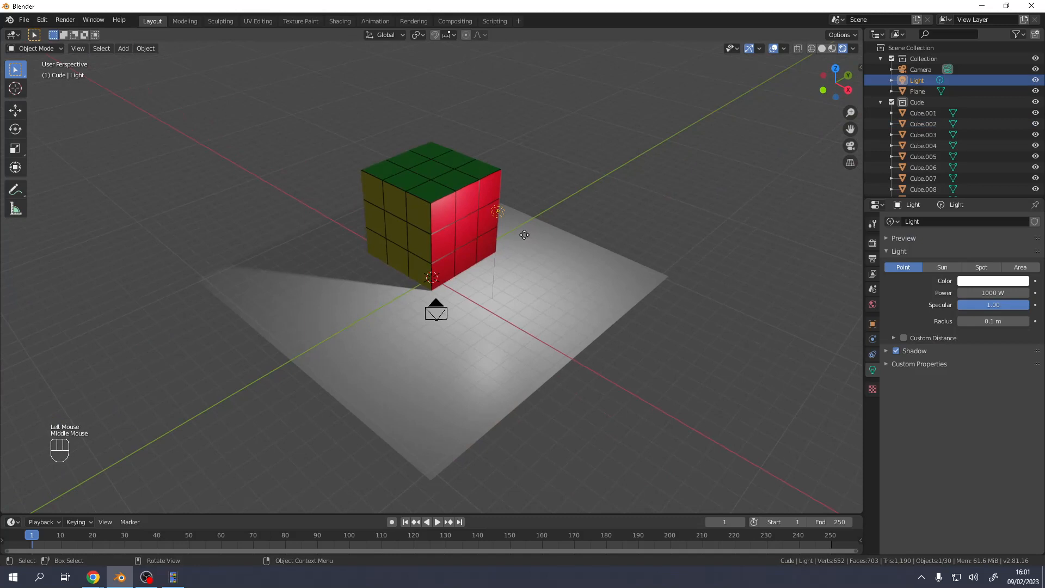
pyautogui.press('g')
pyautogui.press('z')
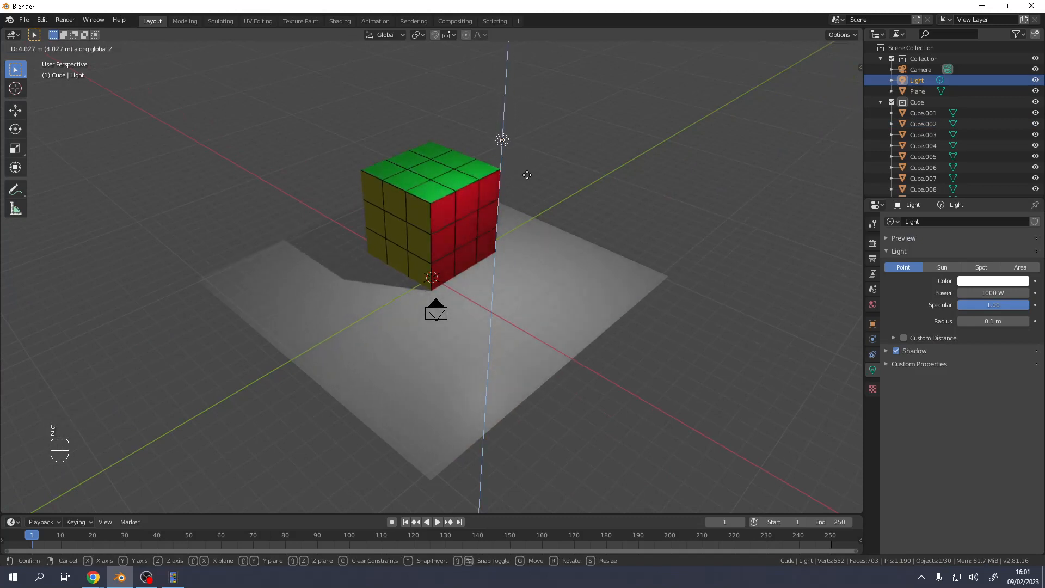
pyautogui.click(484, 162)
# Reposition the camera with walk navigation, backing it away and raising it until the whole cube fits inside the camera frame from slightly above.
pyautogui.moveTo(484, 161); pyautogui.dragTo(556, 175, button='middle')
pyautogui.press('KP_0')
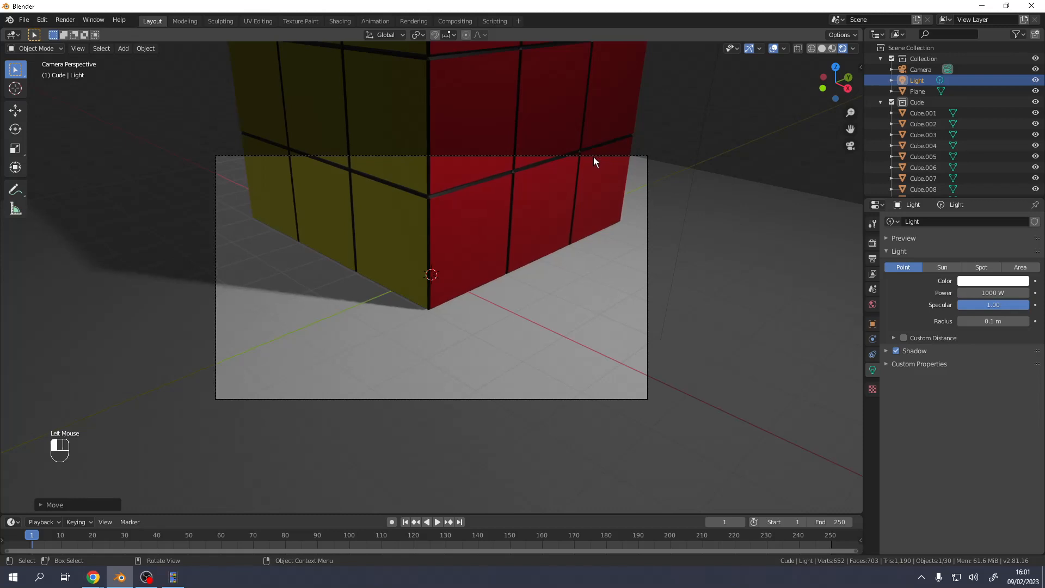
pyautogui.click(593, 157)
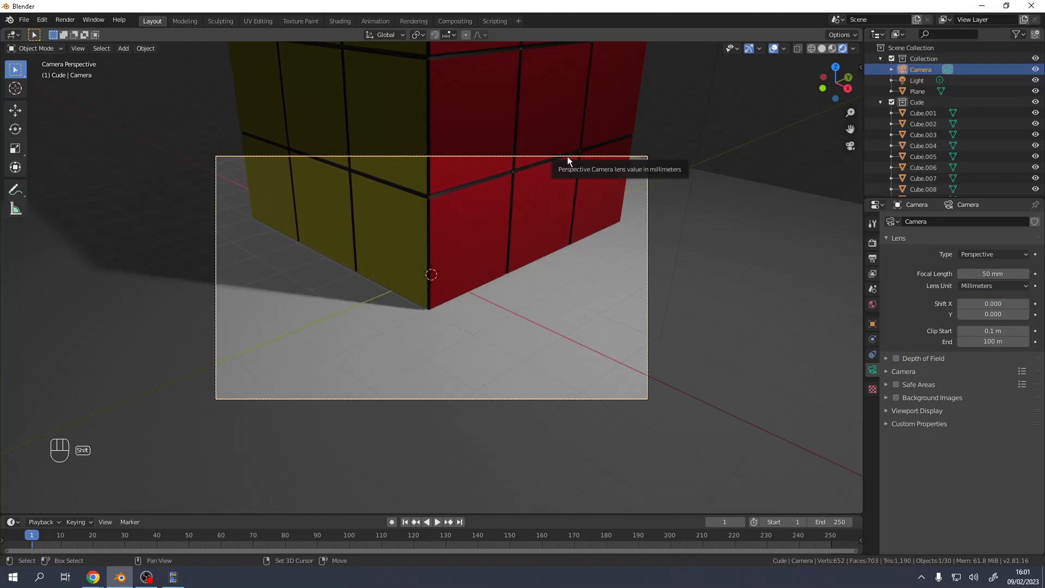
pyautogui.hotkey('shift', '`')
pyautogui.press('s')
pyautogui.press('s')
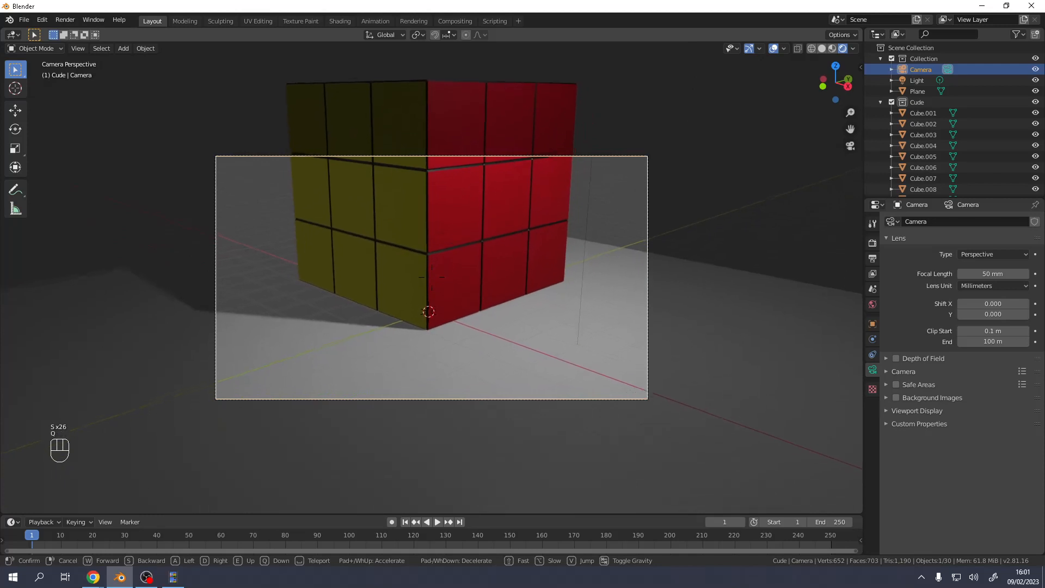
pyautogui.press('s')
pyautogui.press('s')
pyautogui.press('q')
pyautogui.press('q')
pyautogui.press('e')
pyautogui.press('e')
pyautogui.press('e')
pyautogui.press('e')
pyautogui.hotkey('shift', 'e')
pyautogui.hotkey('shift', 'e')
pyautogui.hotkey('shift', 'e')
pyautogui.hotkey('shift', 'e')
pyautogui.hotkey('shift', 'e')
pyautogui.hotkey('shift', 'e')
pyautogui.hotkey('shift', 'e')
pyautogui.hotkey('shift', 'e')
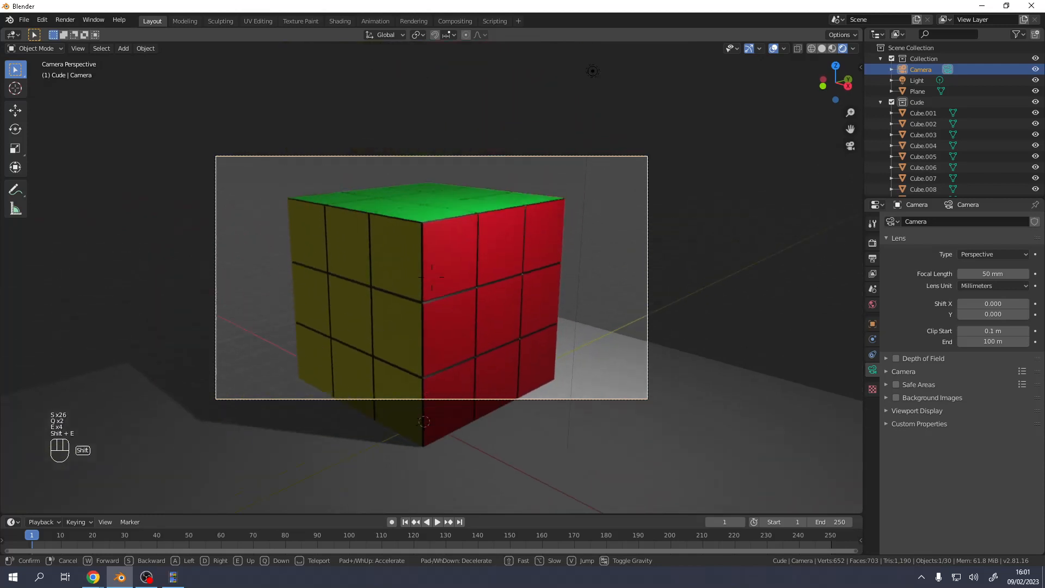
pyautogui.press('s')
pyautogui.press('s')
pyautogui.press('s')
pyautogui.press('s')
pyautogui.press('s')
pyautogui.press('s')
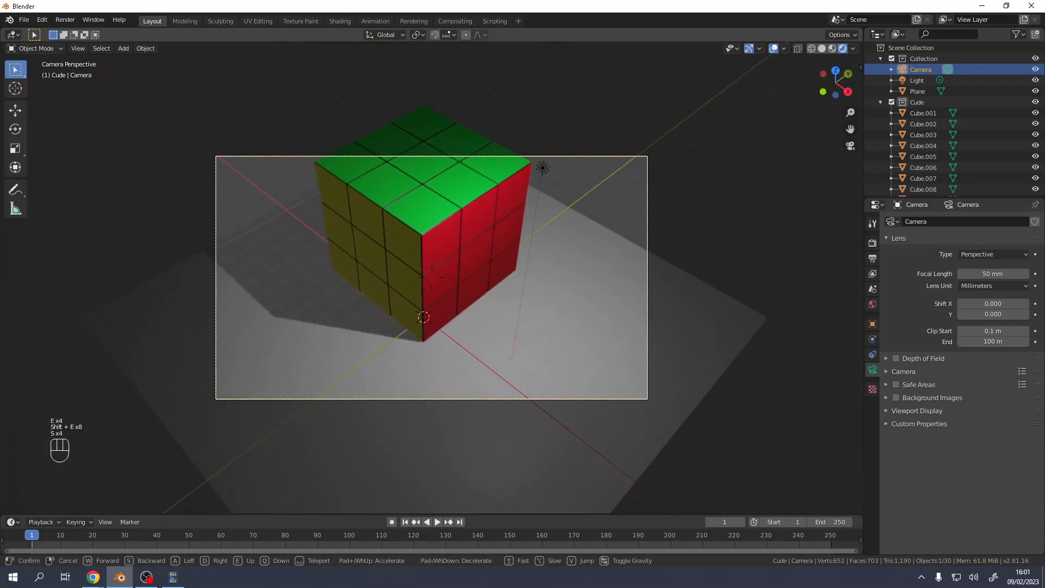
pyautogui.press('q')
pyautogui.press('q')
pyautogui.press('q')
pyautogui.press('shift')
pyautogui.press('a')
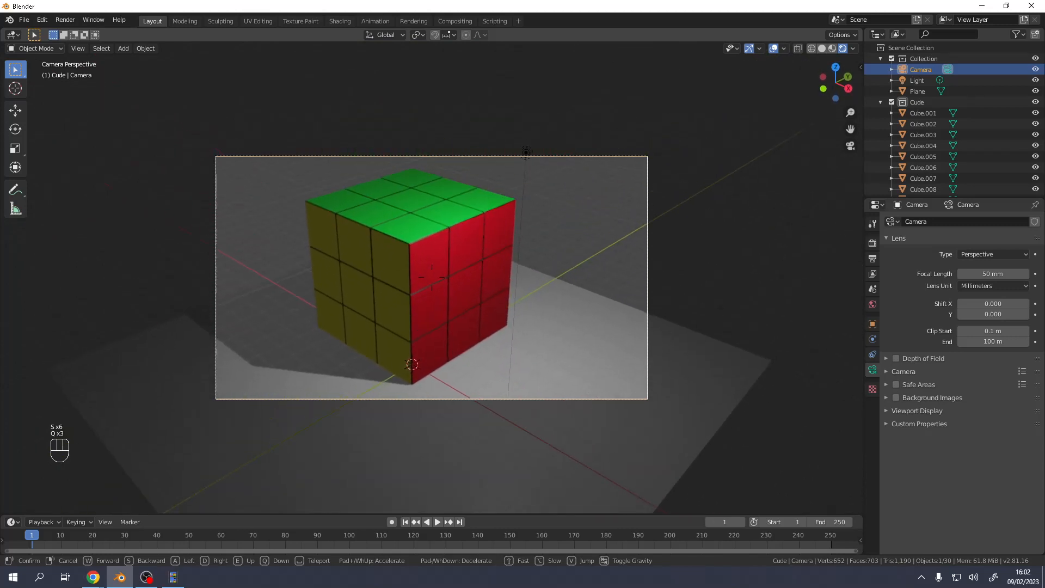
pyautogui.press('d')
pyautogui.press('d')
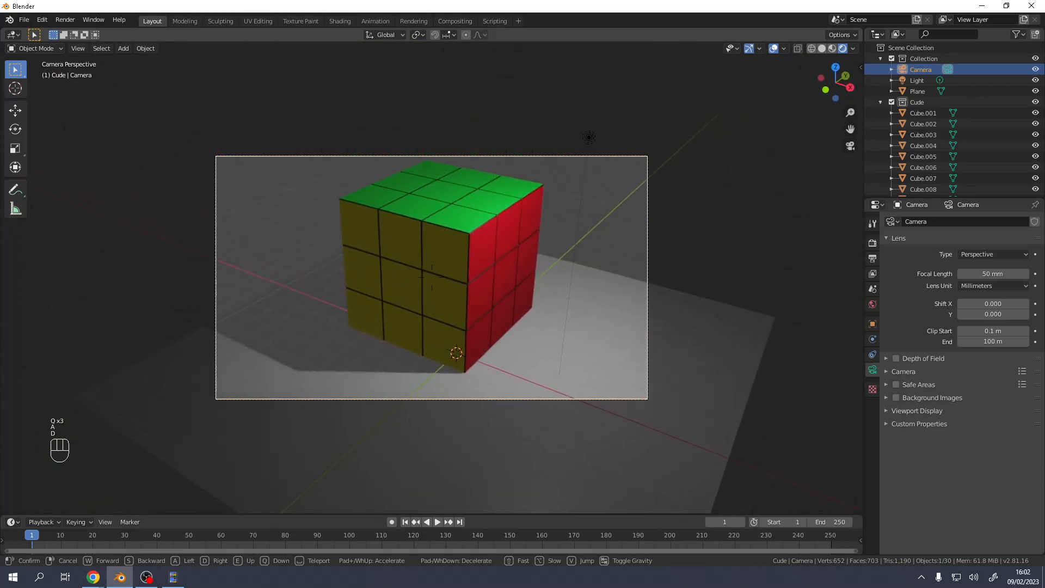
pyautogui.click(496, 333)
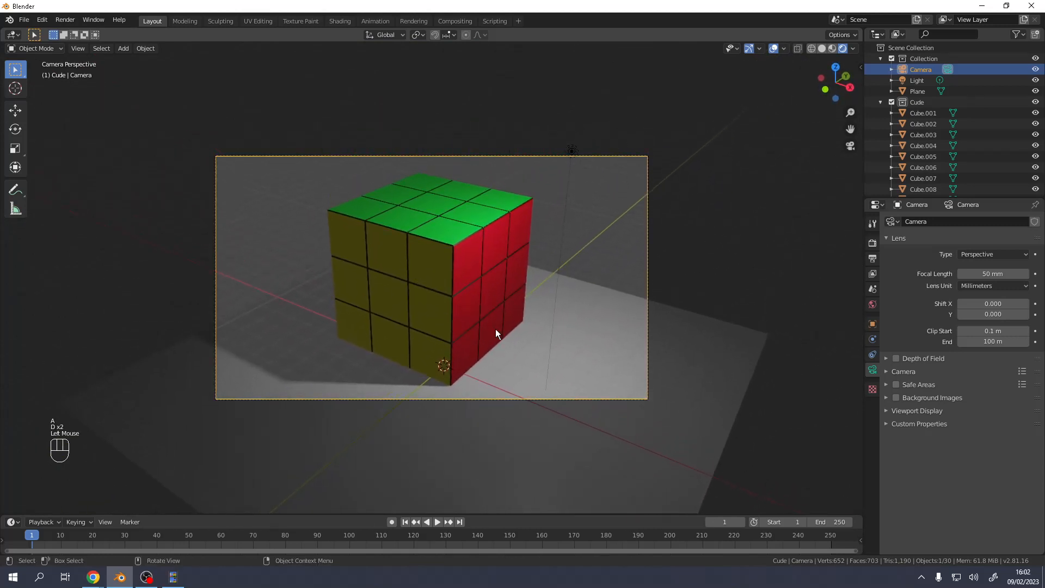
# Set the animation's end frame to 60 and advance the current frame to 60.
pyautogui.doubleClick(834, 522)
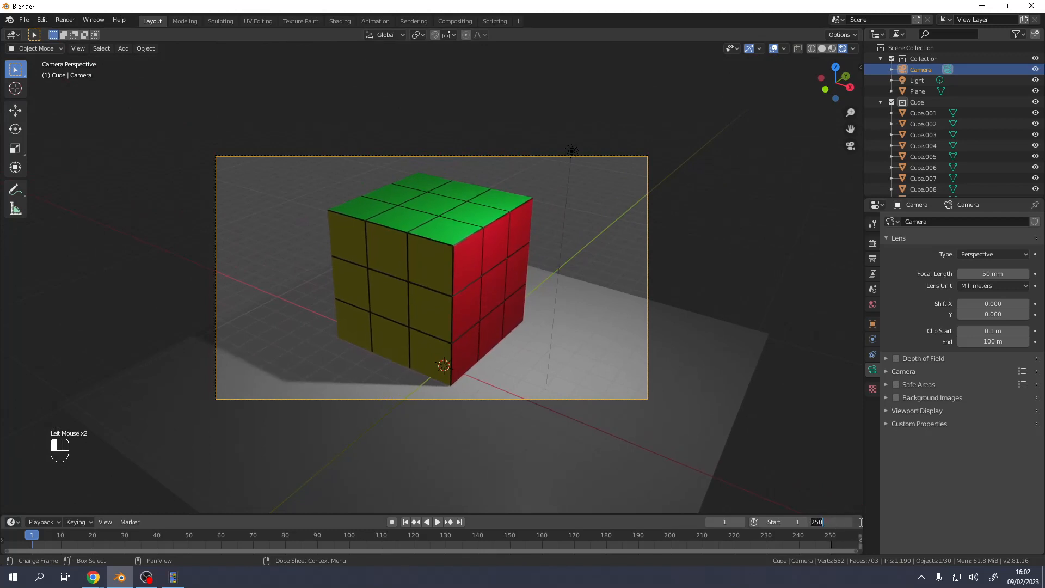
pyautogui.write('60')
pyautogui.press('Return')
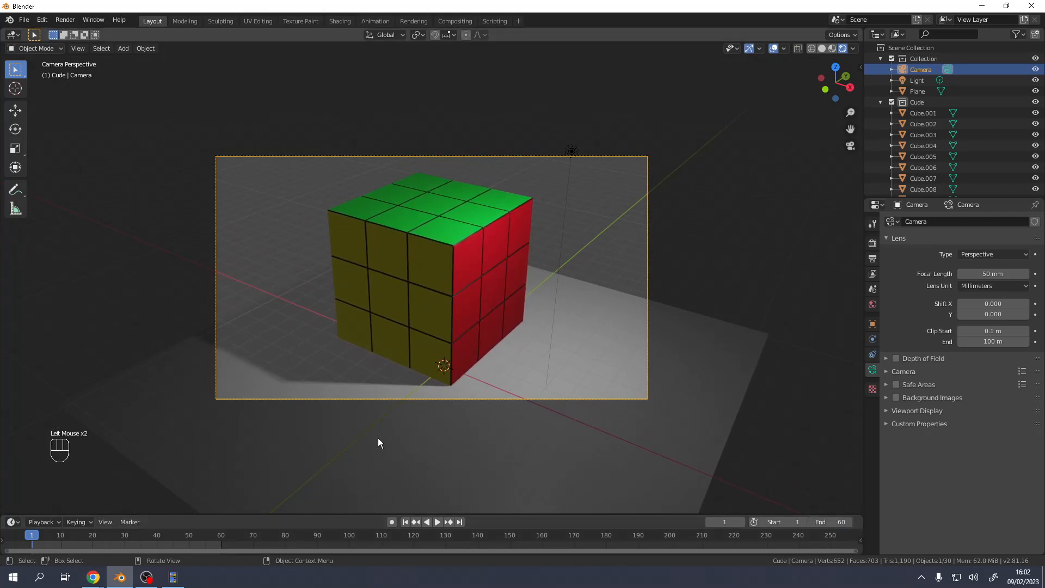
pyautogui.keyDown('alt'); pyautogui.scroll(-20, 296, 309); pyautogui.keyUp('alt')
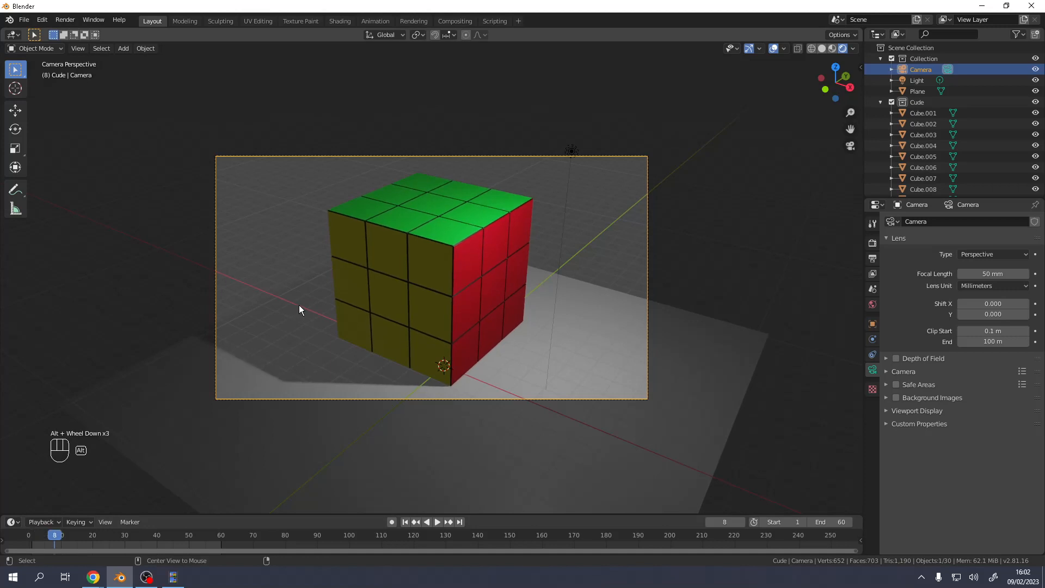
pyautogui.keyDown('alt'); pyautogui.scroll(-20, 297, 314); pyautogui.keyUp('alt')
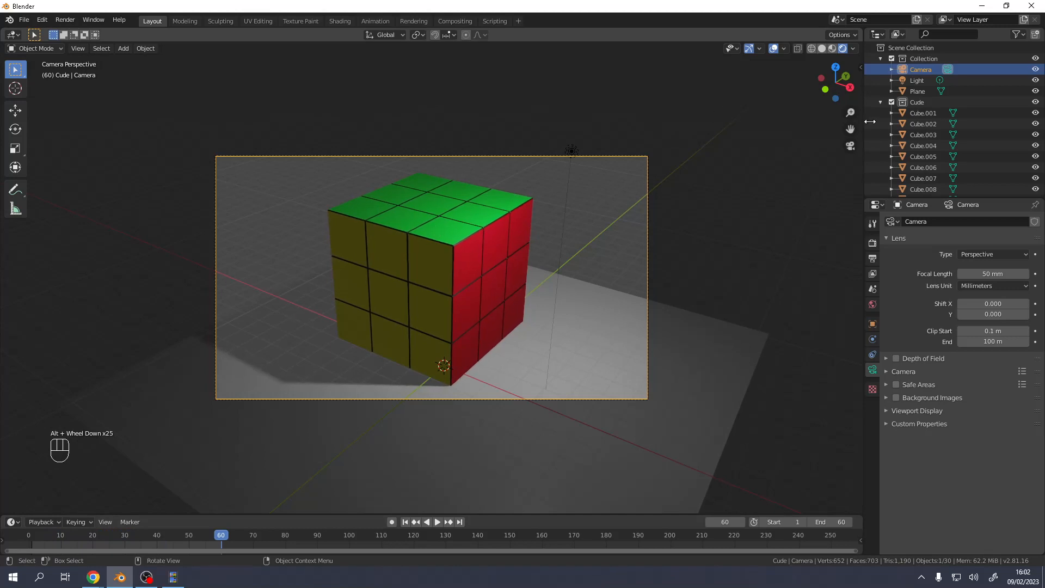
# Select every object in the Cude collection and insert a LocRot keyframe for them at frame 60.
pyautogui.click(904, 102)
pyautogui.rightClick(911, 101)
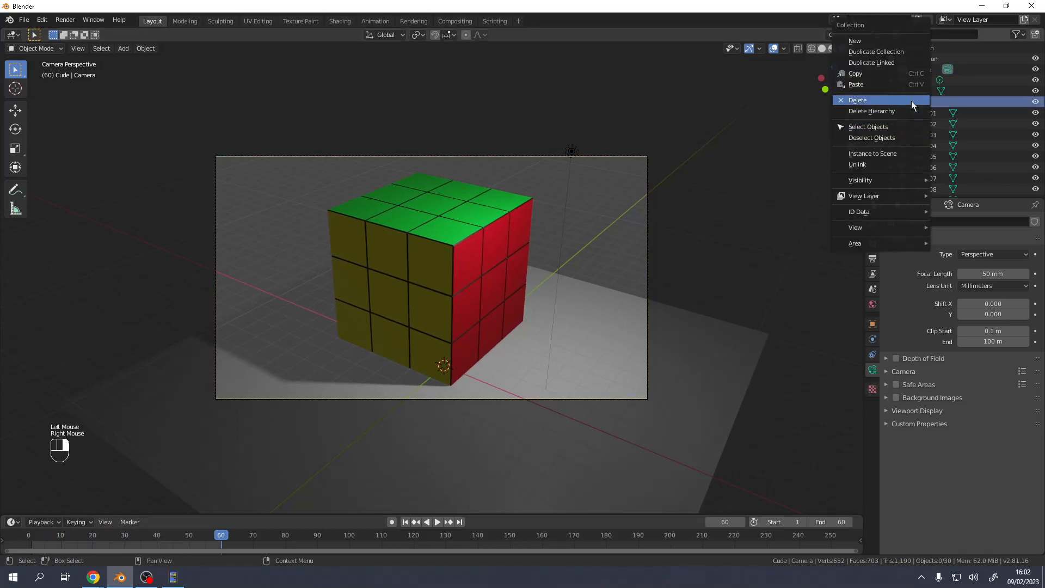
pyautogui.click(890, 127)
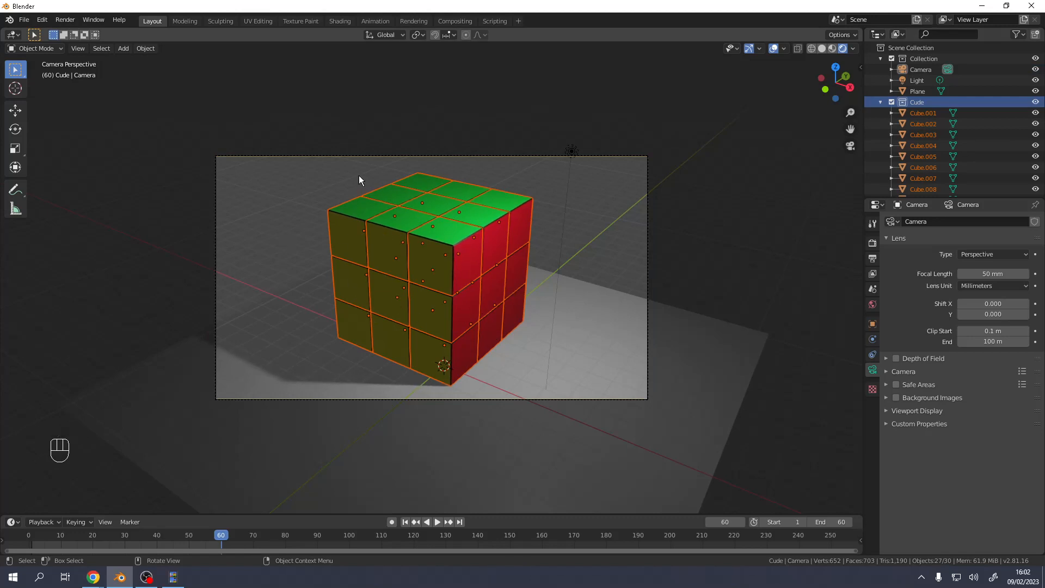
pyautogui.press('i')
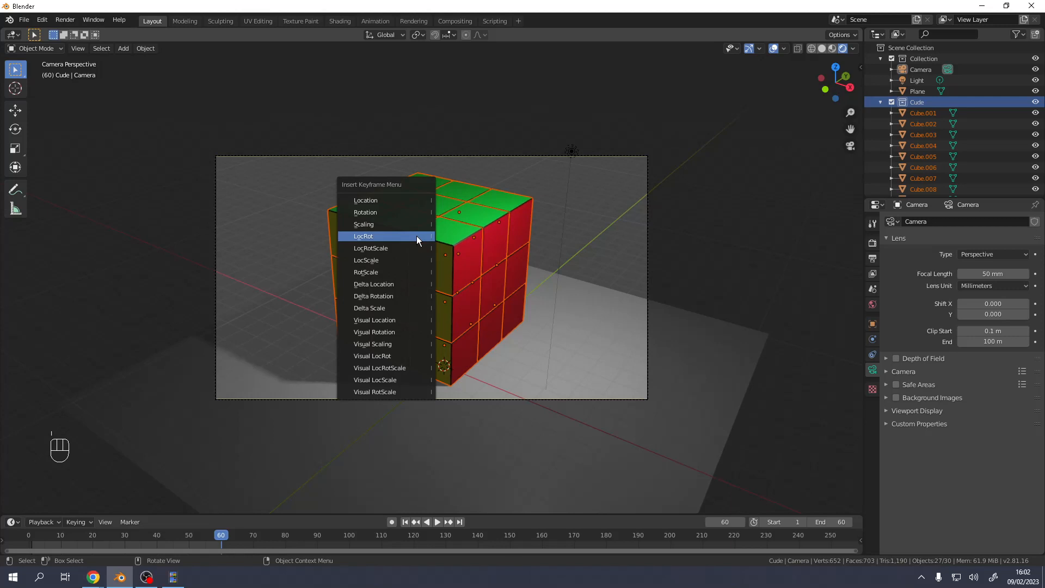
pyautogui.click(386, 236)
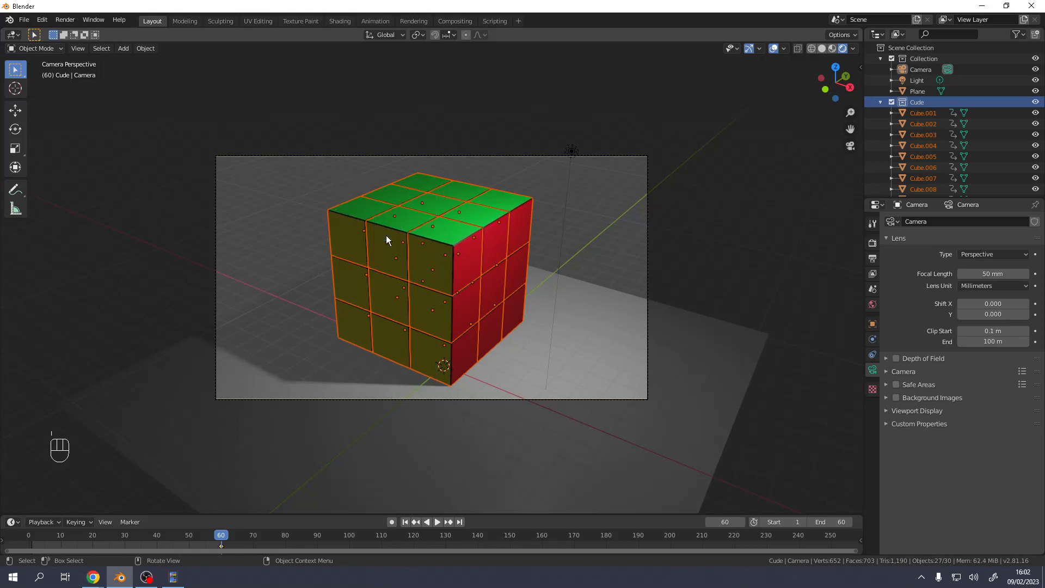
# At frame 50, select the nine cubes of the green top layer and rotate them a quarter turn about the global Z axis.
pyautogui.keyDown('alt'); pyautogui.scroll(8, 387, 235); pyautogui.keyUp('alt')
pyautogui.click(359, 231)
pyautogui.keyDown('shift'); pyautogui.click(413, 243); pyautogui.keyUp('shift')
pyautogui.keyDown('shift'); pyautogui.click(436, 246); pyautogui.keyUp('shift')
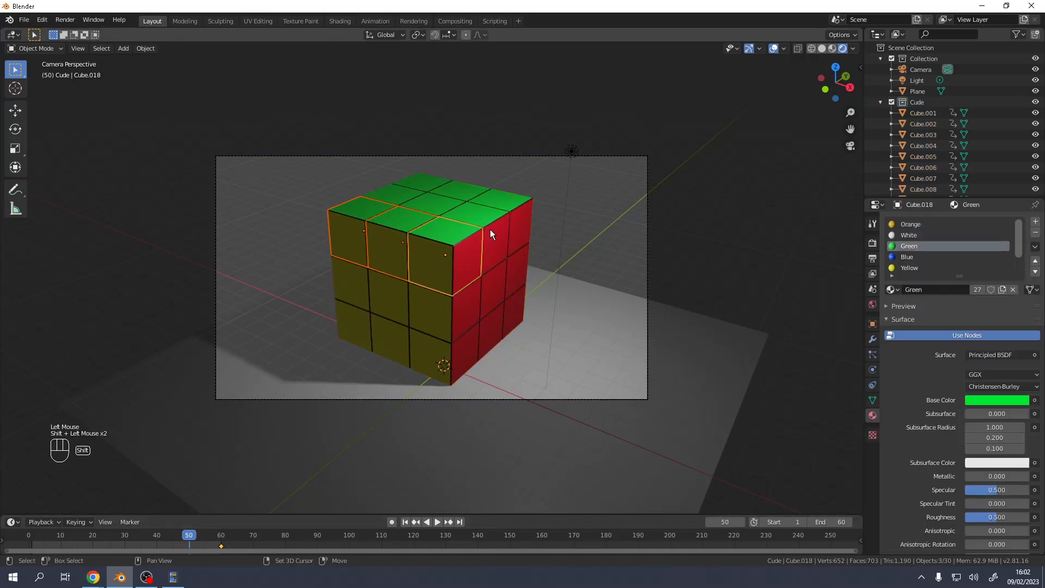
pyautogui.keyDown('shift'); pyautogui.click(491, 231); pyautogui.keyUp('shift')
pyautogui.keyDown('shift'); pyautogui.click(501, 199); pyautogui.keyUp('shift')
pyautogui.keyDown('shift'); pyautogui.click(439, 206); pyautogui.keyUp('shift')
pyautogui.keyDown('shift'); pyautogui.click(413, 201); pyautogui.keyUp('shift')
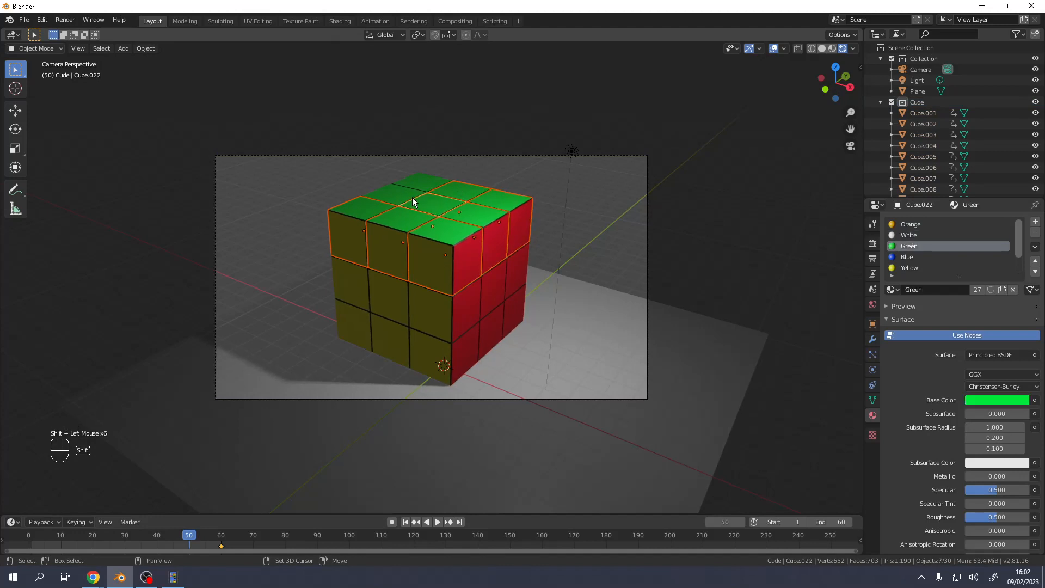
pyautogui.keyDown('shift'); pyautogui.click(393, 189); pyautogui.keyUp('shift')
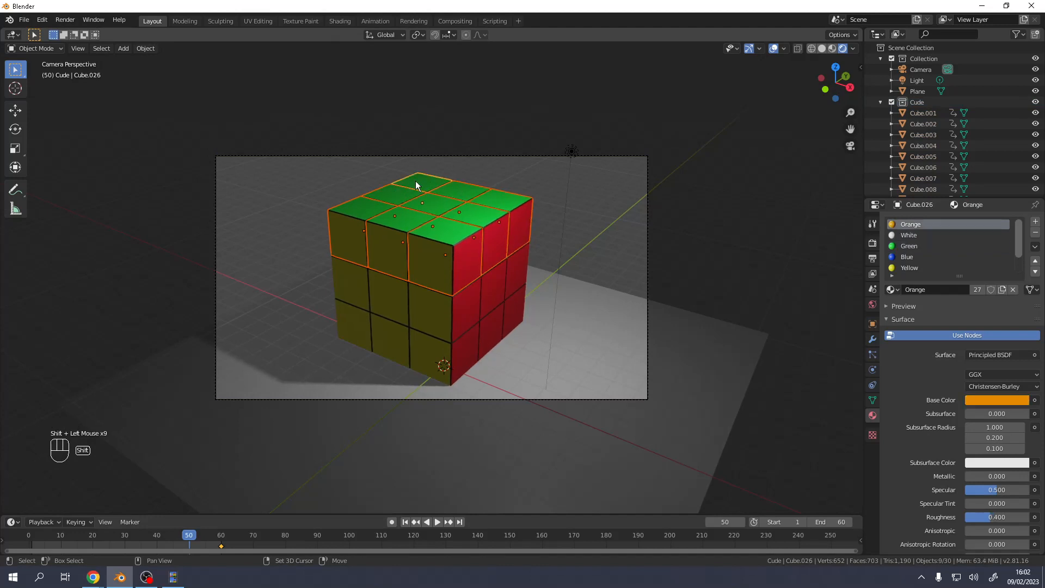
pyautogui.keyDown('shift'); pyautogui.click(416, 180); pyautogui.keyUp('shift')
pyautogui.press('r')
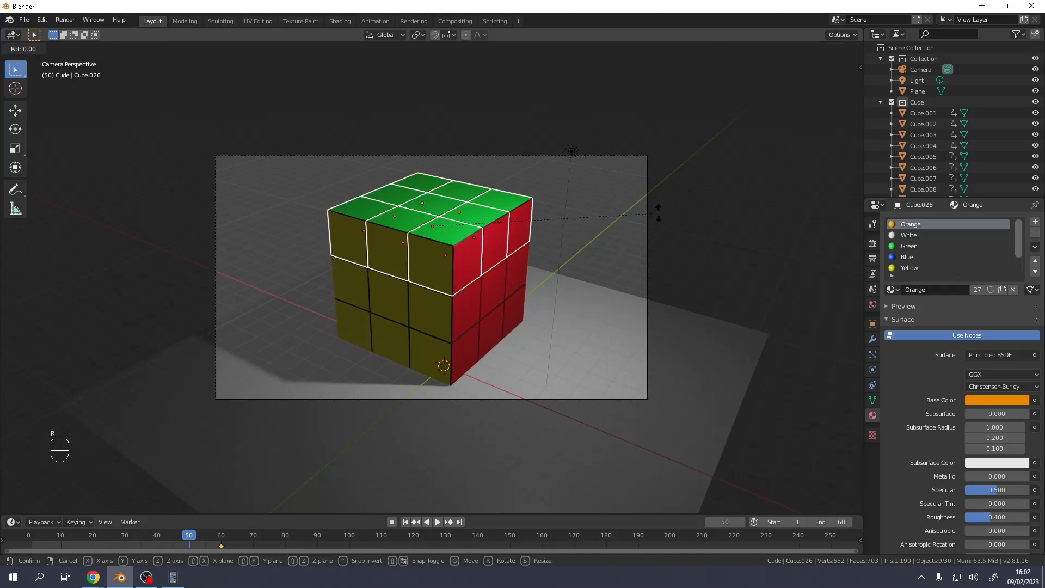
pyautogui.press('z')
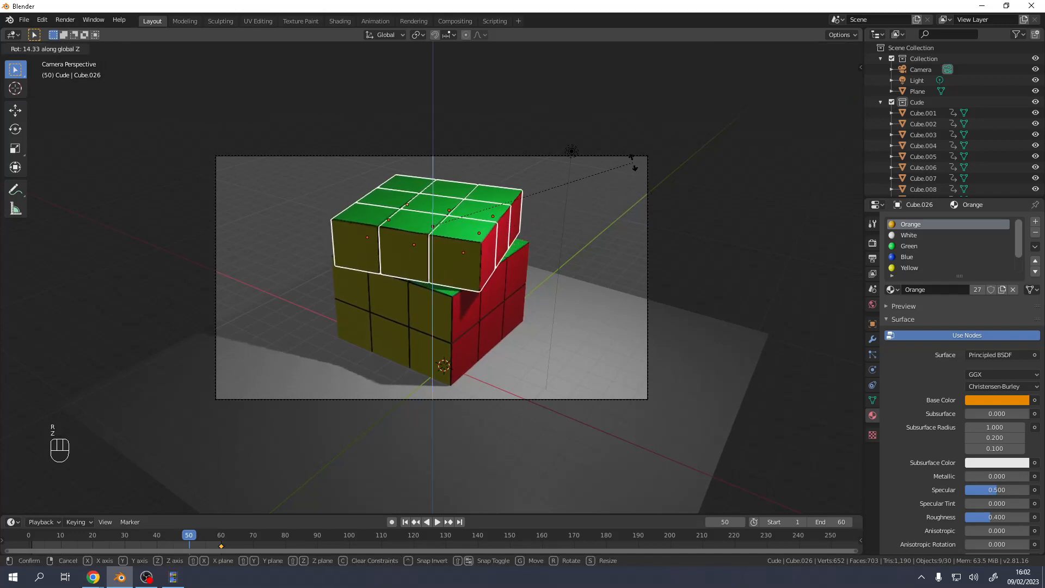
pyautogui.press('ctrl')
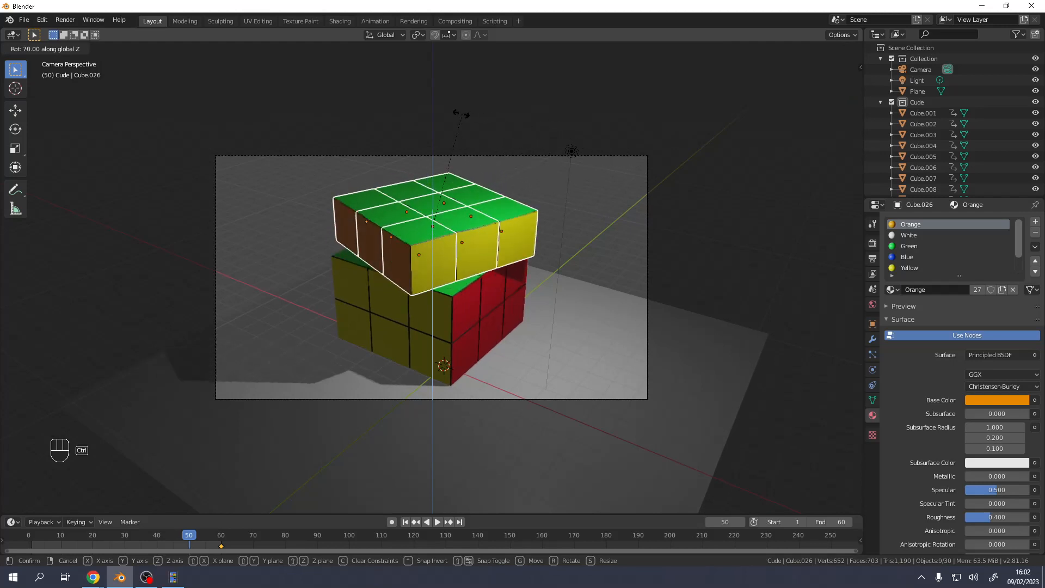
pyautogui.keyDown('ctrl'); pyautogui.click(425, 116); pyautogui.keyUp('ctrl')
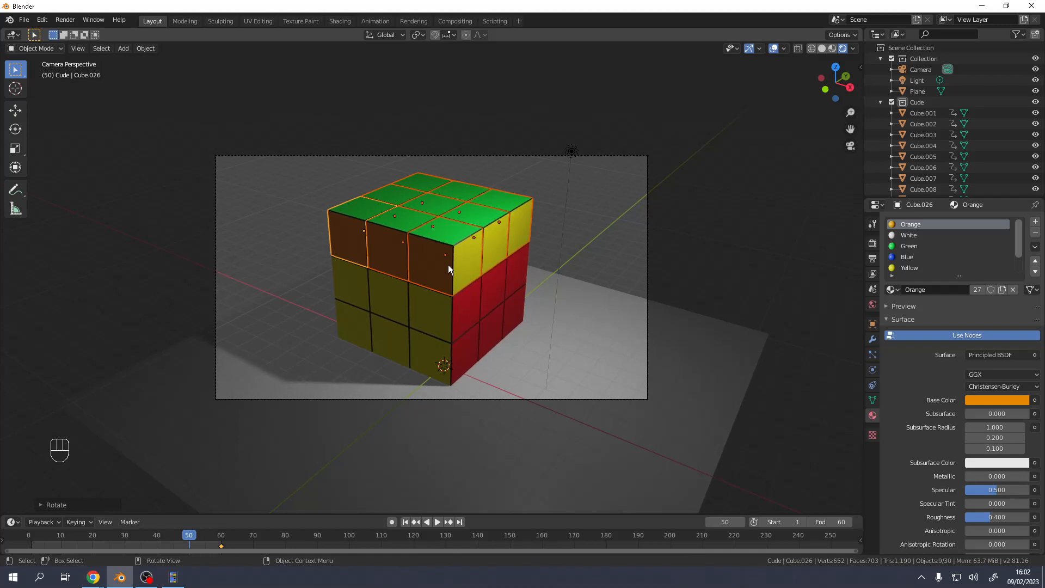
# Select every object in the Cude collection and insert a keyframe for them at frame 50.
pyautogui.click(916, 108)
pyautogui.click(916, 103)
pyautogui.rightClick(915, 102)
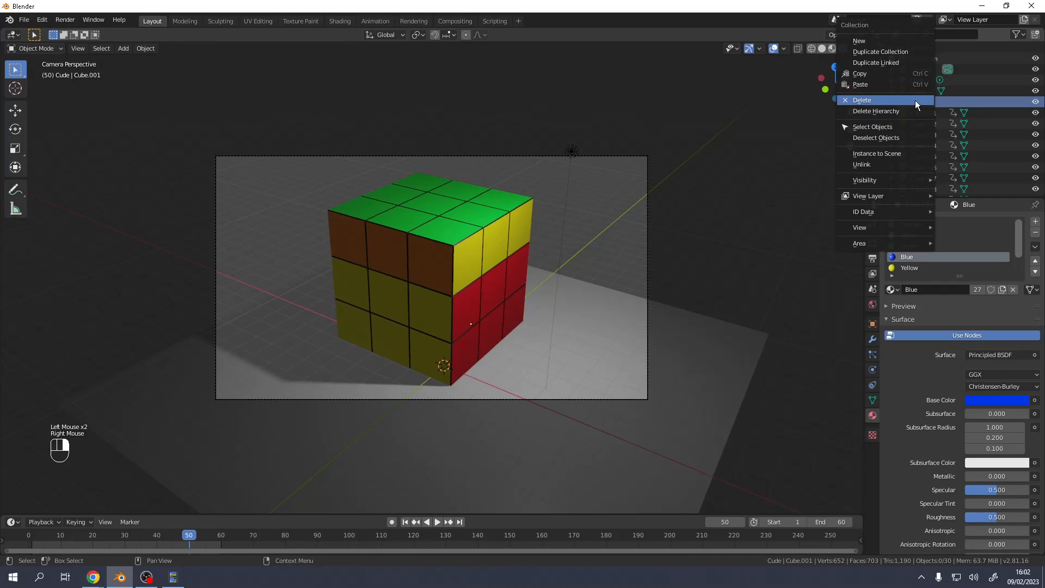
pyautogui.click(882, 127)
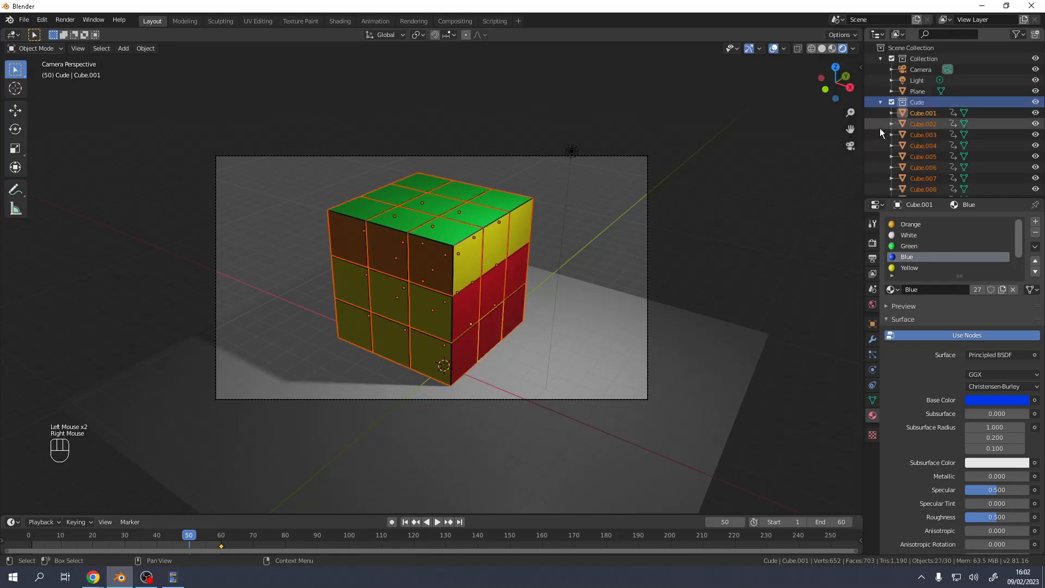
pyautogui.press('i')
pyautogui.click(382, 246)
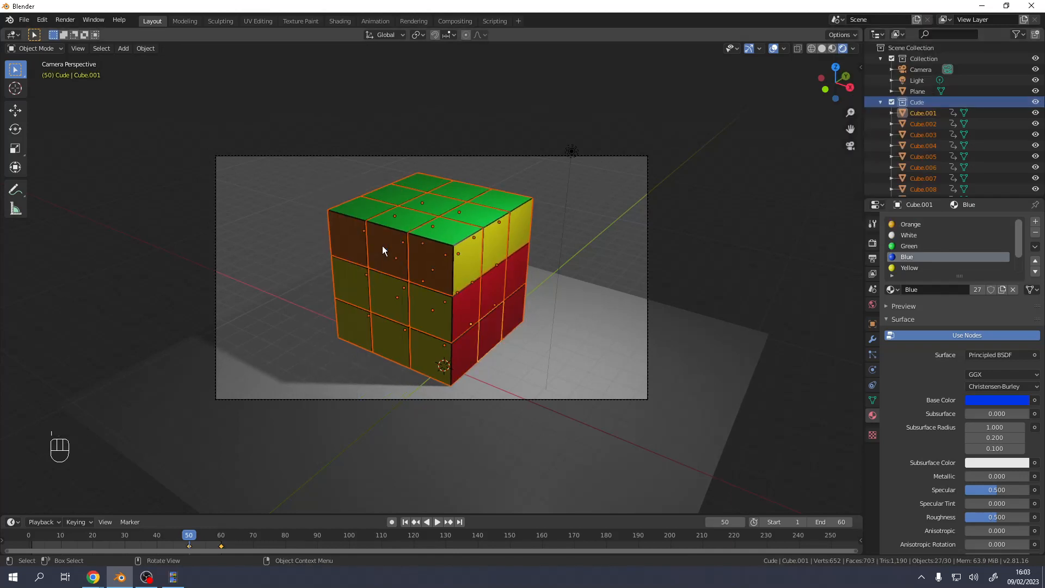
# Scrub the timeline back and forth between frames 50 and 60 to examine the top layer's turning motion.
pyautogui.keyDown('alt'); pyautogui.scroll(-8, 387, 249); pyautogui.keyUp('alt')
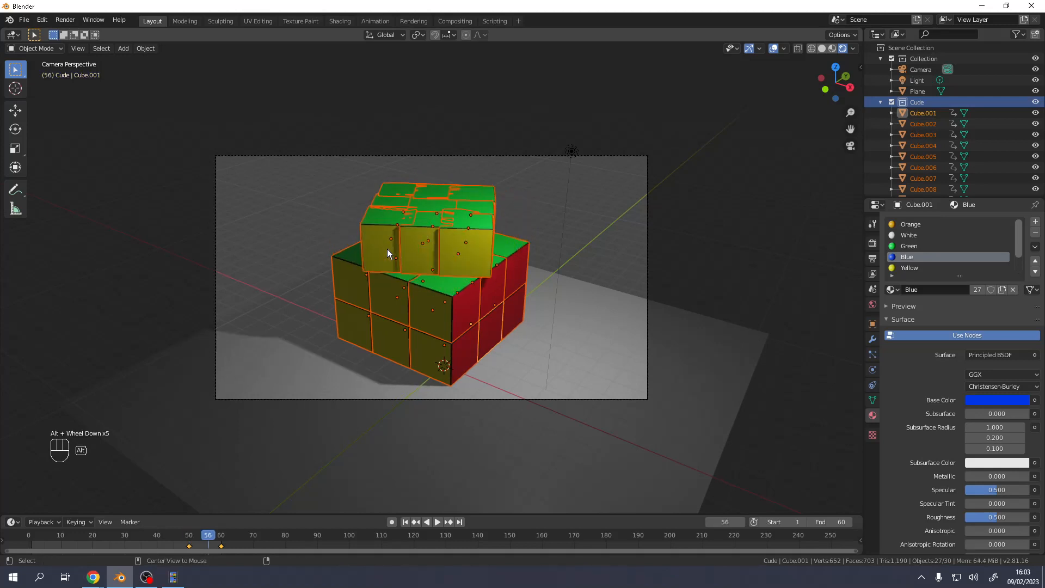
pyautogui.keyDown('alt'); pyautogui.scroll(3, 387, 249); pyautogui.keyUp('alt')
pyautogui.keyDown('alt'); pyautogui.scroll(2, 388, 249); pyautogui.keyUp('alt')
pyautogui.keyDown('alt'); pyautogui.scroll(-3, 388, 248); pyautogui.keyUp('alt')
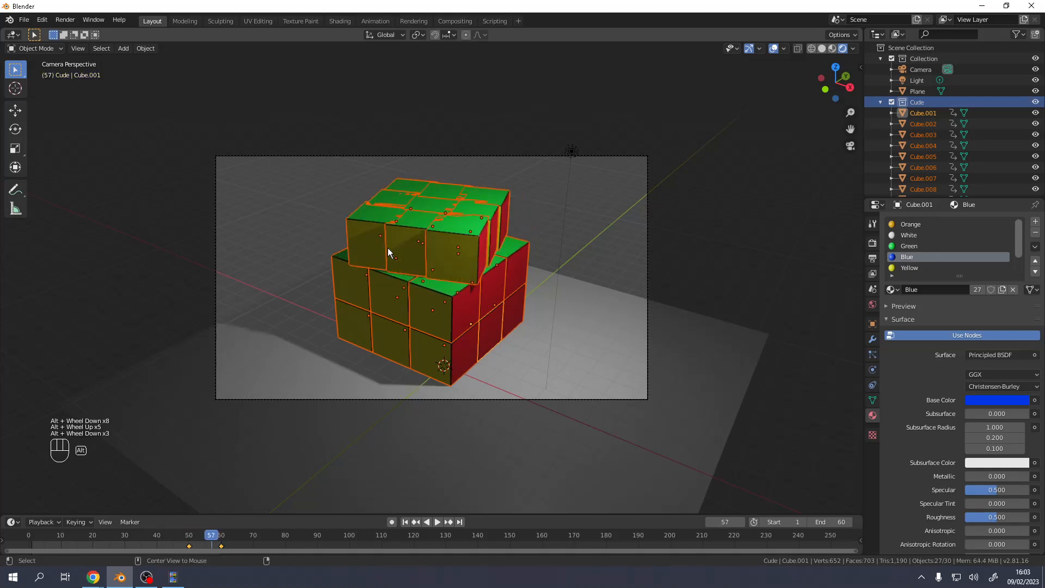
pyautogui.keyDown('alt'); pyautogui.scroll(2, 388, 248); pyautogui.keyUp('alt')
pyautogui.keyDown('alt'); pyautogui.scroll(4, 388, 249); pyautogui.keyUp('alt')
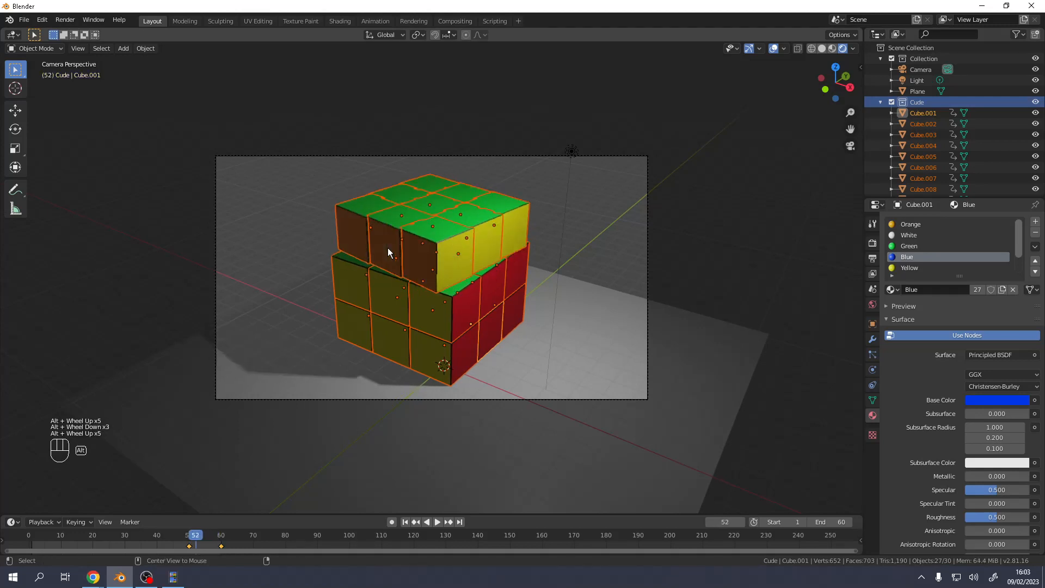
pyautogui.keyDown('alt'); pyautogui.scroll(-5, 387, 247); pyautogui.keyUp('alt')
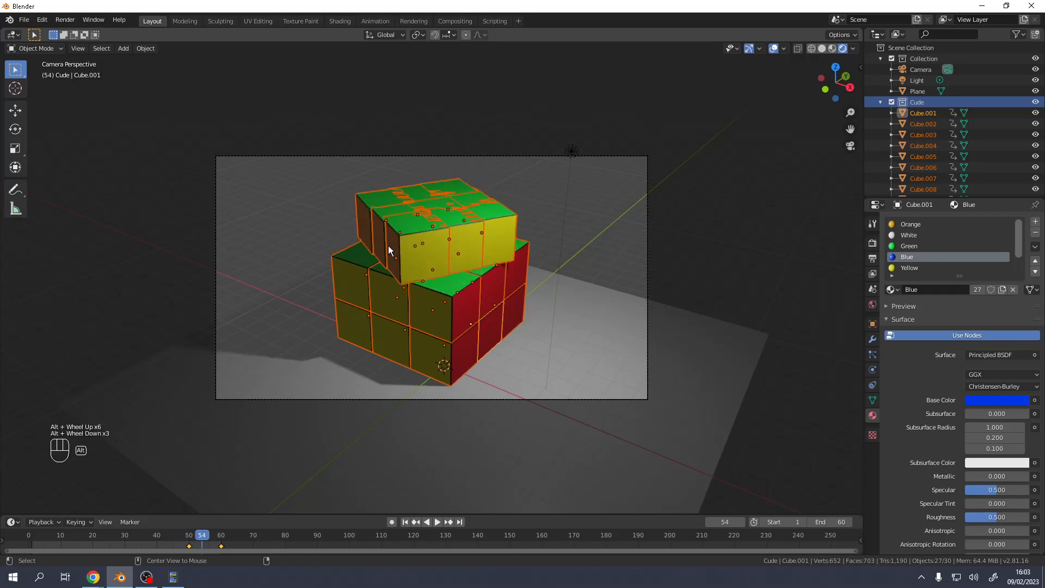
pyautogui.keyDown('alt'); pyautogui.scroll(-4, 388, 246); pyautogui.keyUp('alt')
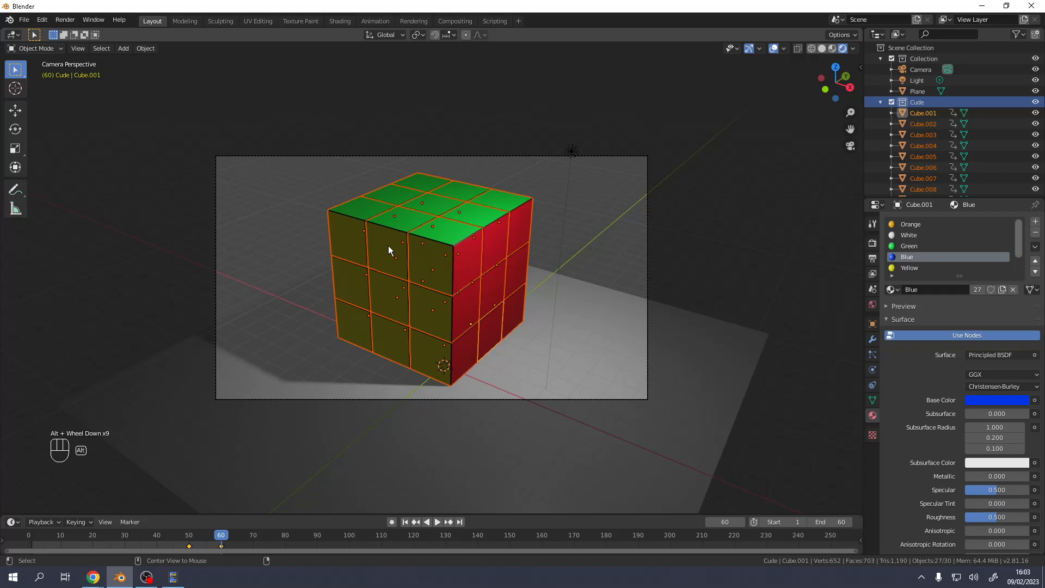
# Undo the keyframes inserted on all pieces at frame 50 and set the transform pivot point to Bounding Box Center.
pyautogui.hotkey('ctrl', 'z')
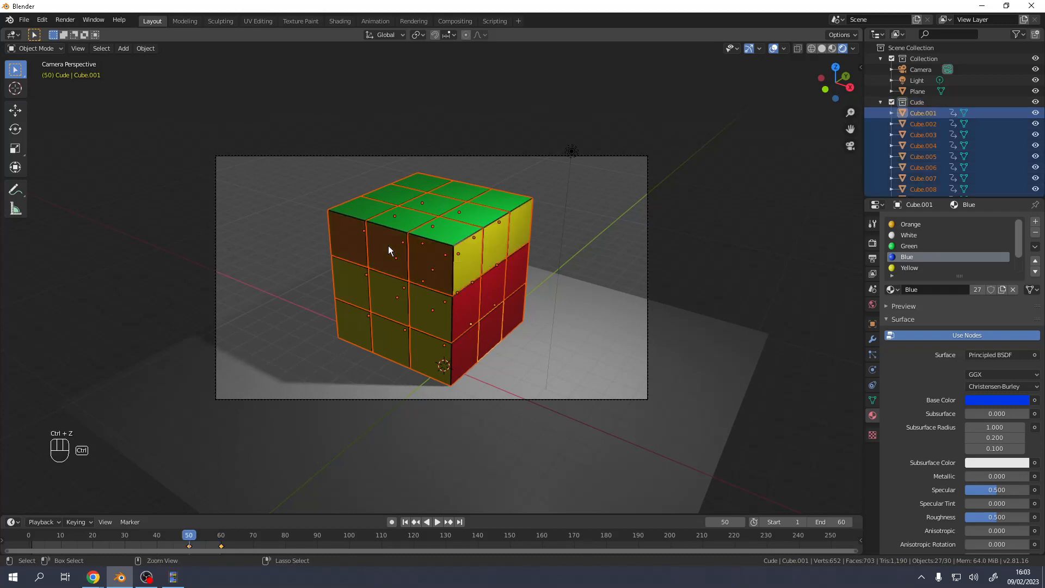
pyautogui.hotkey('ctrl', 'z')
pyautogui.click(418, 36)
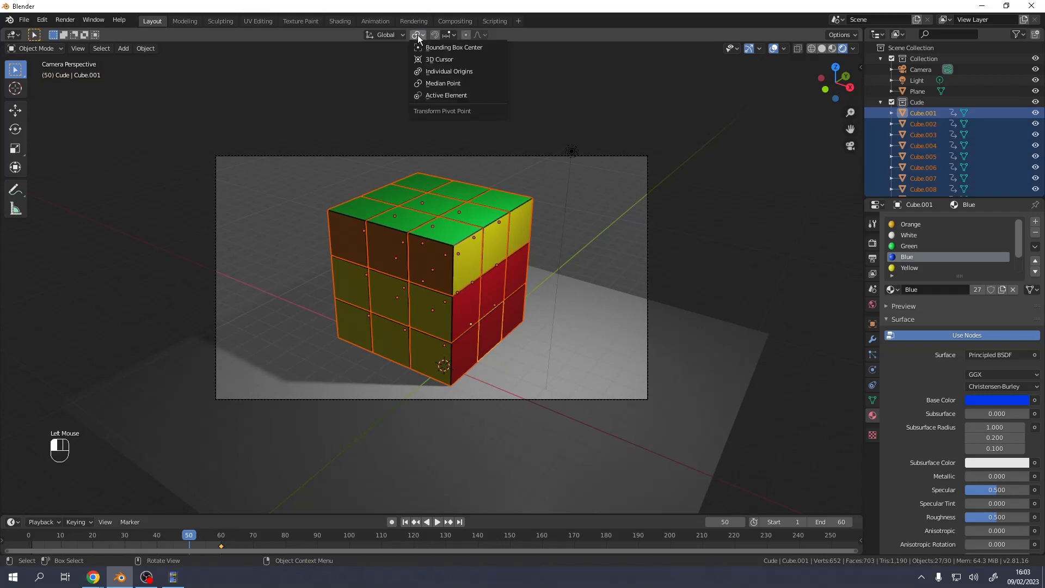
pyautogui.click(462, 48)
# Select only the nine cubes of the green top layer and insert a keyframe for them at frame 50.
pyautogui.click(442, 241)
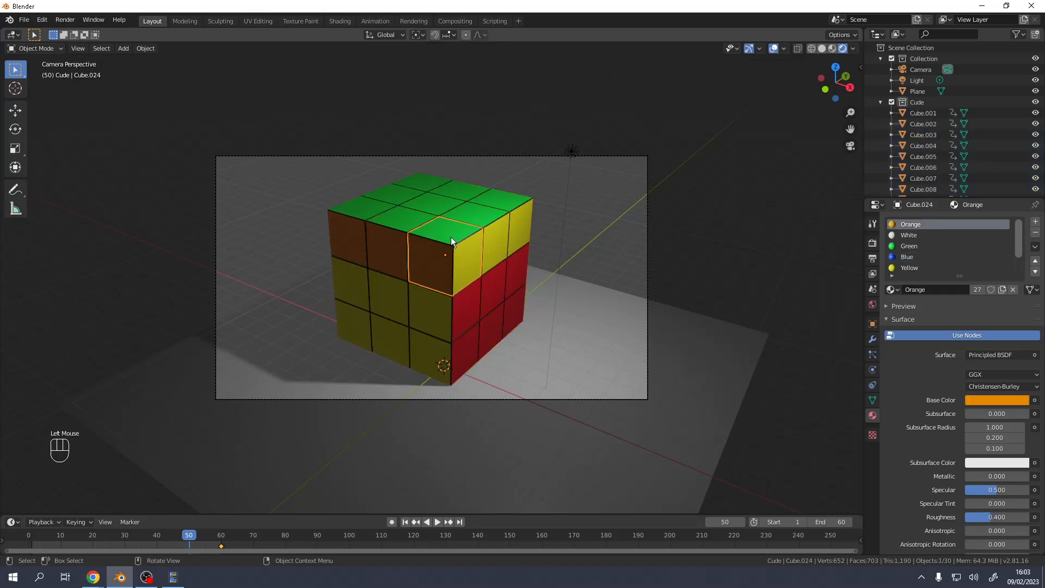
pyautogui.keyDown('shift'); pyautogui.click(474, 224); pyautogui.keyUp('shift')
pyautogui.keyDown('shift'); pyautogui.click(491, 203); pyautogui.keyUp('shift')
pyautogui.keyDown('shift'); pyautogui.click(465, 191); pyautogui.keyUp('shift')
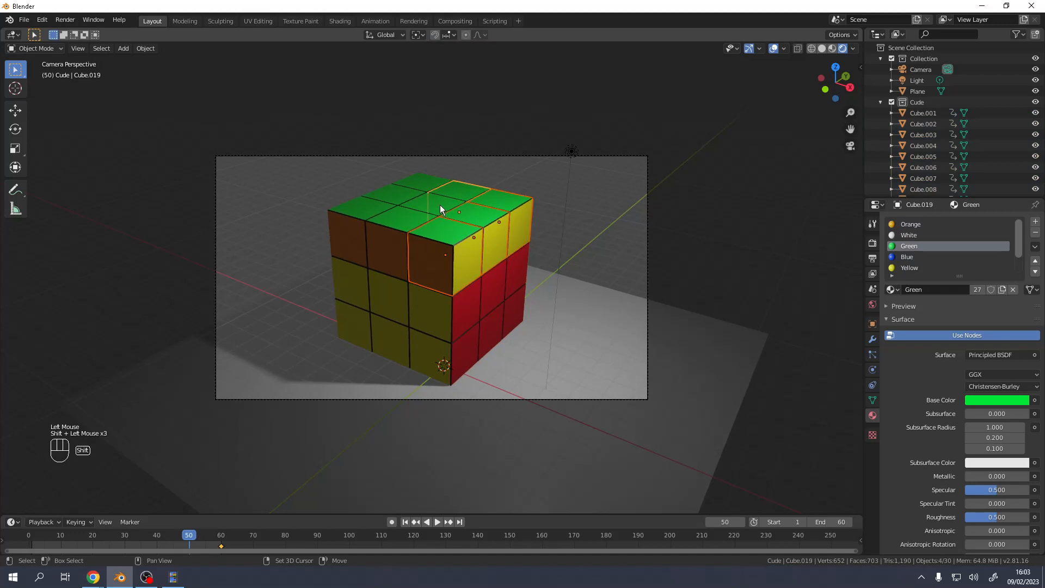
pyautogui.keyDown('shift'); pyautogui.click(439, 204); pyautogui.keyUp('shift')
pyautogui.keyDown('shift'); pyautogui.click(407, 217); pyautogui.keyUp('shift')
pyautogui.keyDown('shift'); pyautogui.click(371, 210); pyautogui.keyUp('shift')
pyautogui.keyDown('shift'); pyautogui.click(398, 192); pyautogui.keyUp('shift')
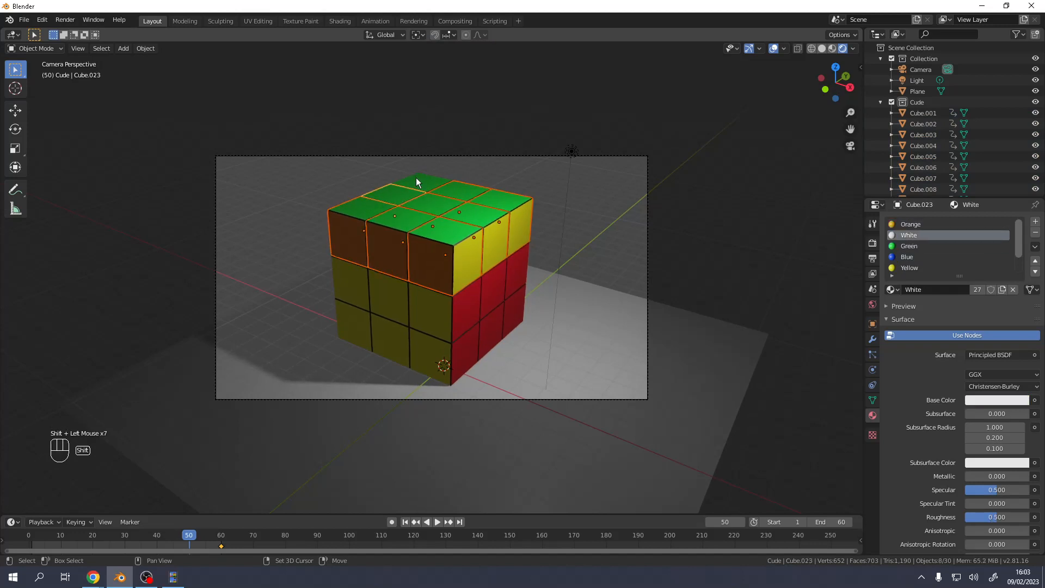
pyautogui.keyDown('shift'); pyautogui.click(418, 180); pyautogui.keyUp('shift')
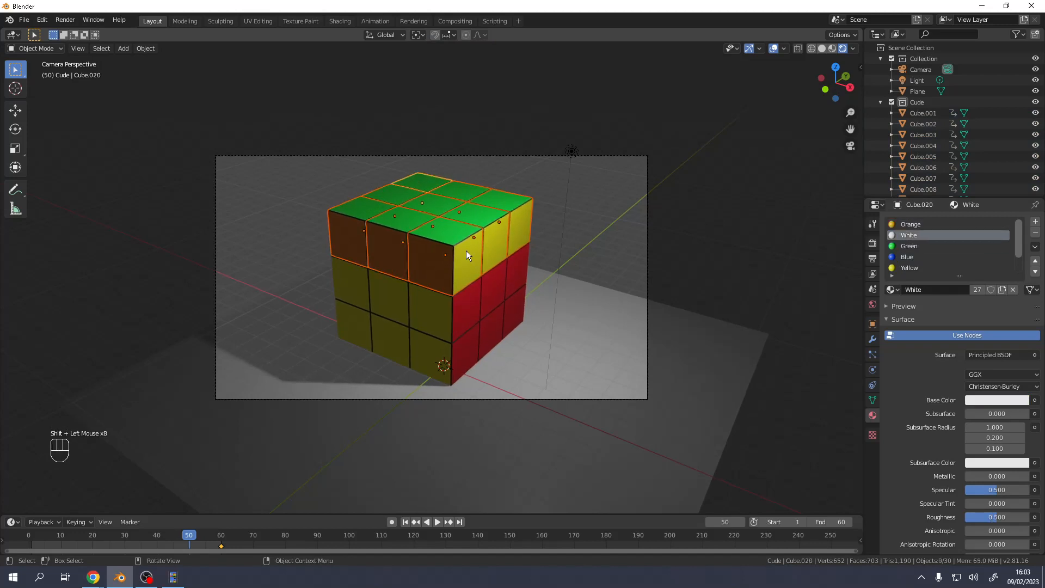
pyautogui.press('i')
pyautogui.click(450, 204)
# At frame 40, select the eight outer cubes of the bottom layer and rotate them 90 degrees about the global Z axis.
pyautogui.moveTo(189, 536)
pyautogui.mouseDown()
pyautogui.moveTo(222, 539)
pyautogui.moveTo(187, 539)
pyautogui.mouseUp()
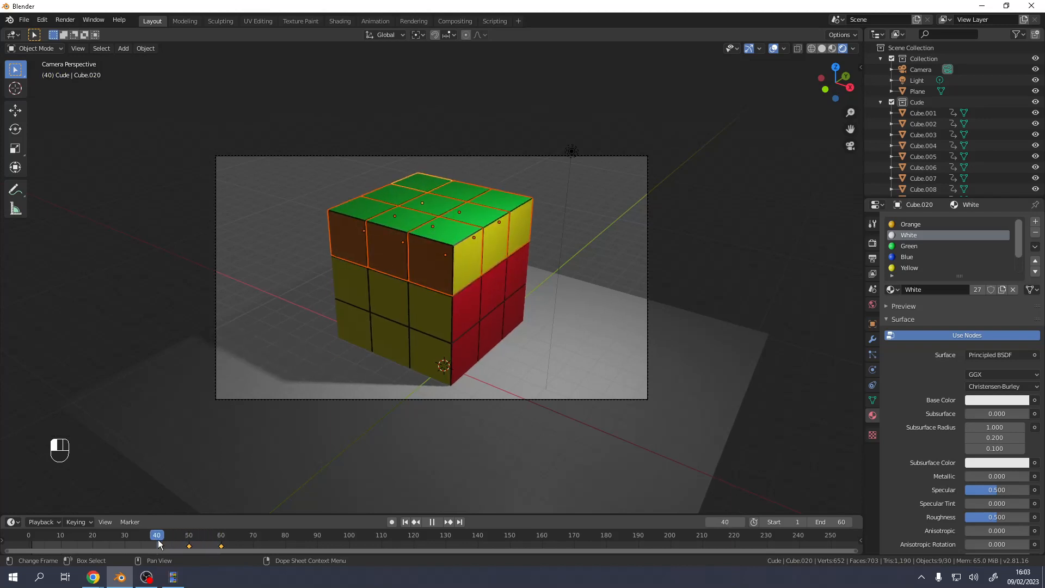
pyautogui.moveTo(158, 540); pyautogui.dragTo(158, 540)
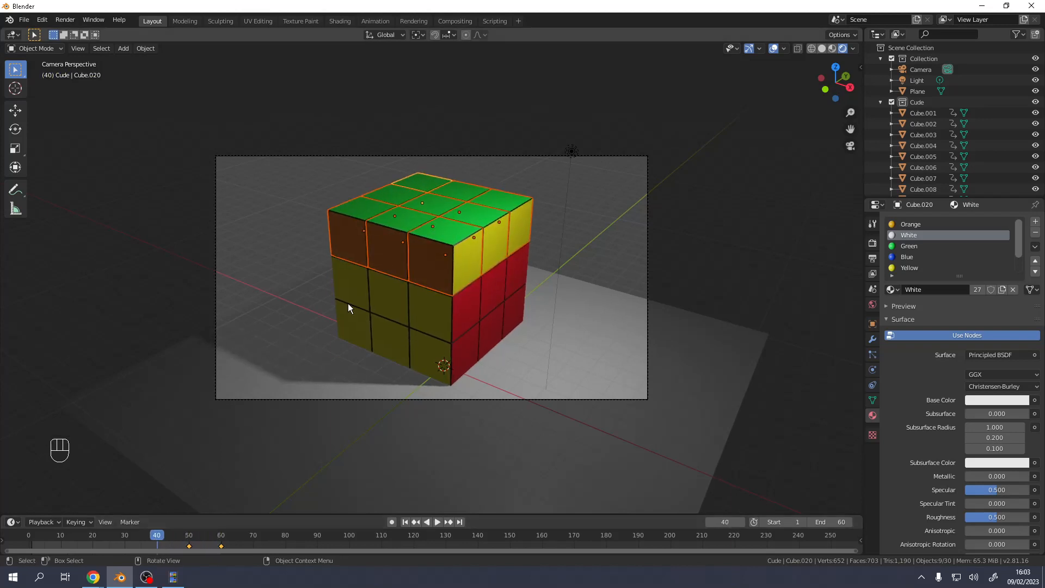
pyautogui.click(352, 333)
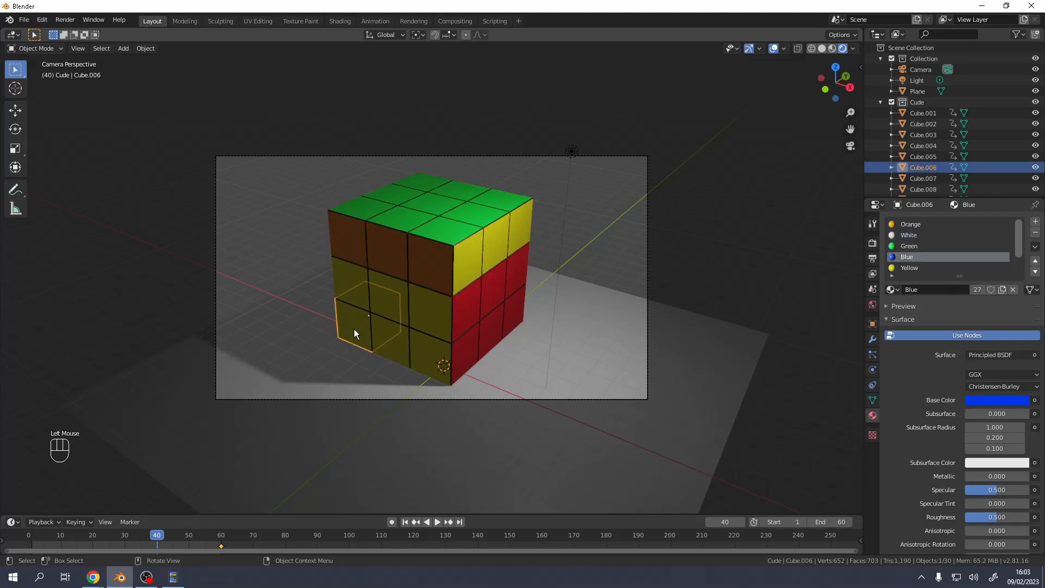
pyautogui.keyDown('shift'); pyautogui.click(398, 341); pyautogui.keyUp('shift')
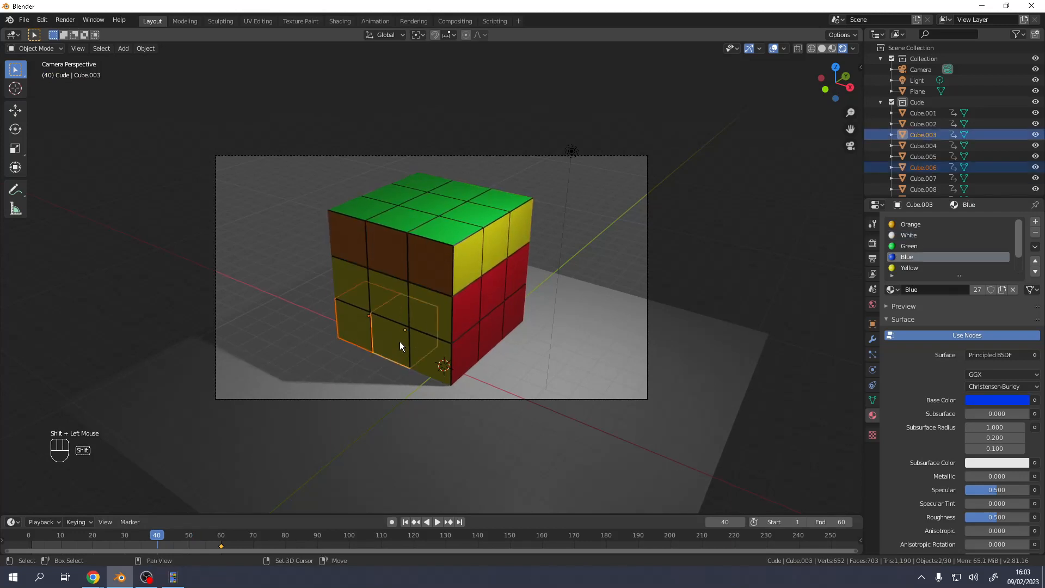
pyautogui.keyDown('shift'); pyautogui.click(435, 354); pyautogui.keyUp('shift')
pyautogui.keyDown('shift'); pyautogui.click(495, 337); pyautogui.keyUp('shift')
pyautogui.keyDown('shift'); pyautogui.click(514, 324); pyautogui.keyUp('shift')
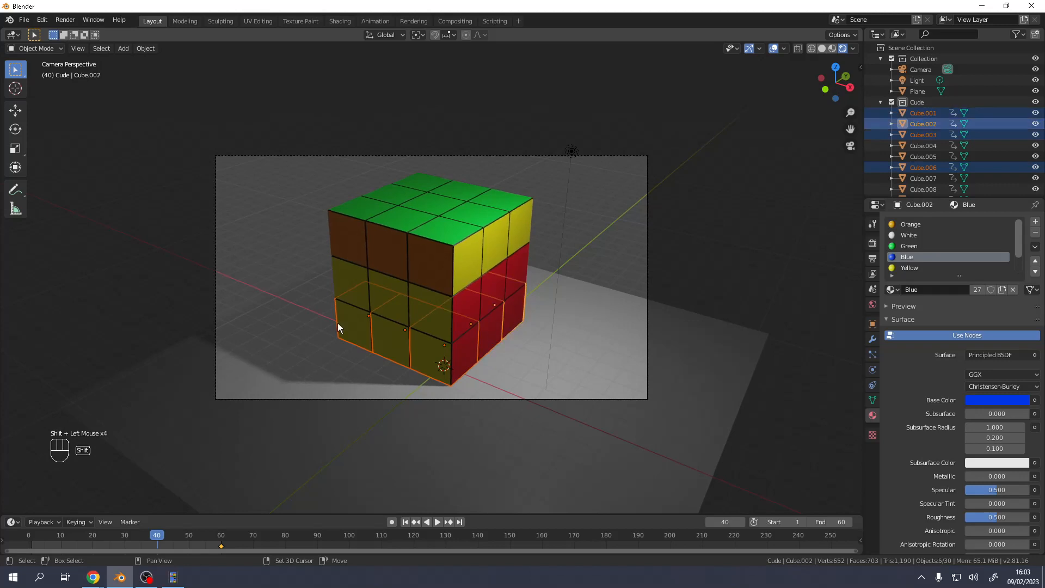
pyautogui.moveTo(337, 323); pyautogui.dragTo(472, 306, button='middle')
pyautogui.keyDown('shift'); pyautogui.click(341, 361); pyautogui.keyUp('shift')
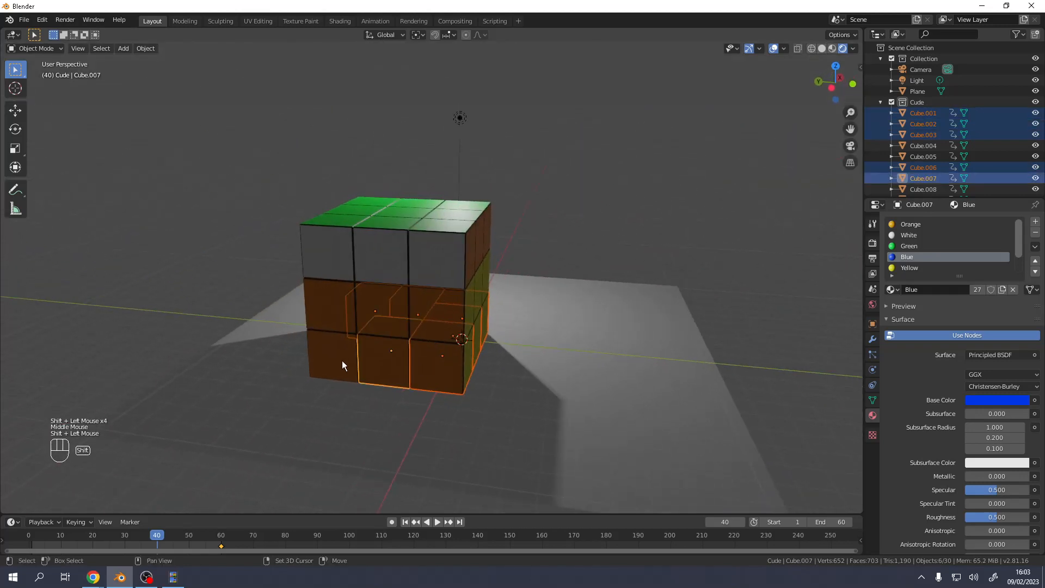
pyautogui.keyDown('shift'); pyautogui.click(305, 351); pyautogui.keyUp('shift')
pyautogui.moveTo(303, 350); pyautogui.dragTo(432, 359, button='middle')
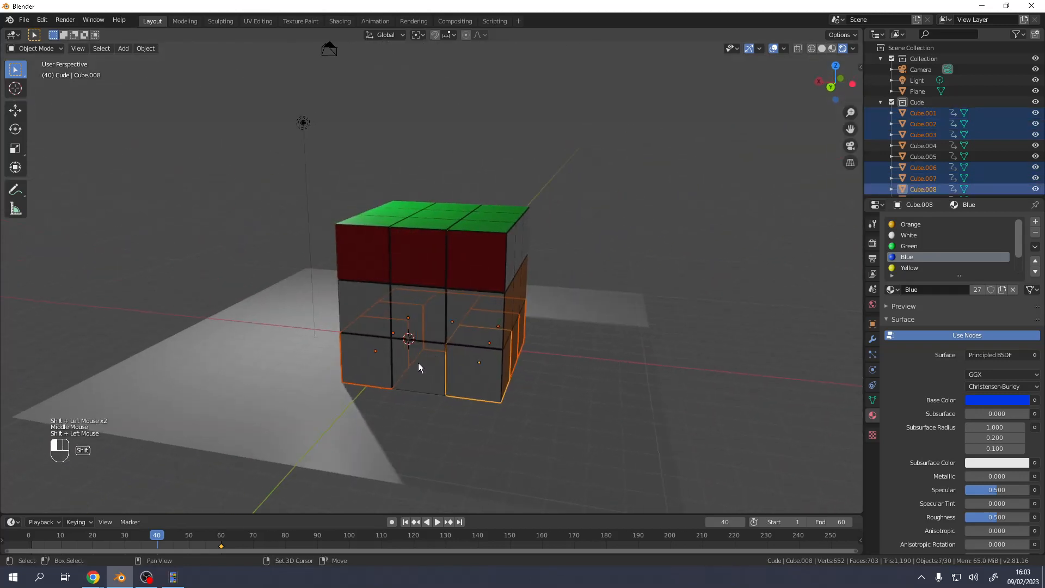
pyautogui.keyDown('shift'); pyautogui.click(418, 362); pyautogui.keyUp('shift')
pyautogui.moveTo(381, 334); pyautogui.dragTo(581, 324, button='middle')
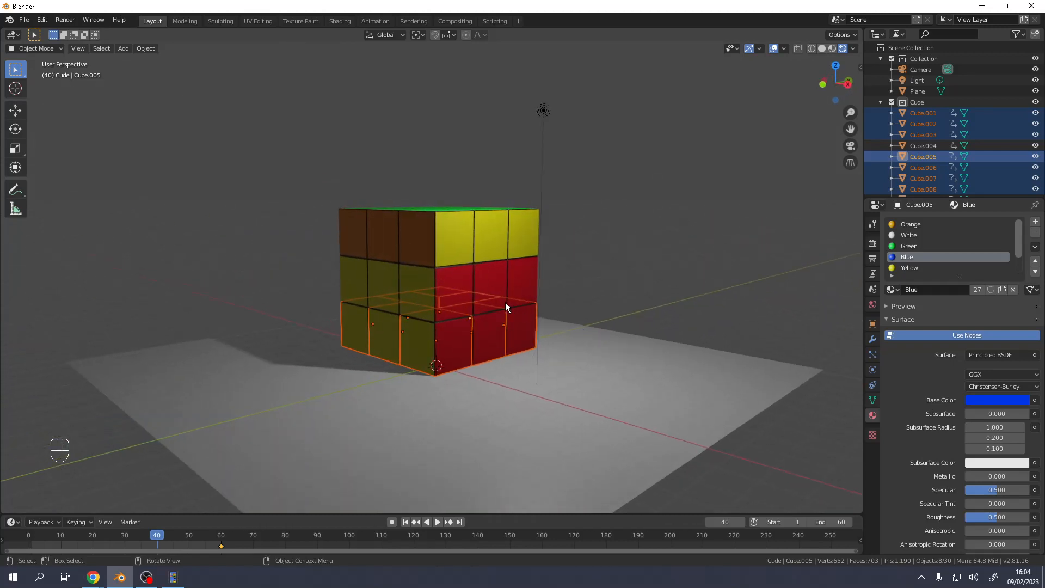
pyautogui.press('r')
pyautogui.write('z')
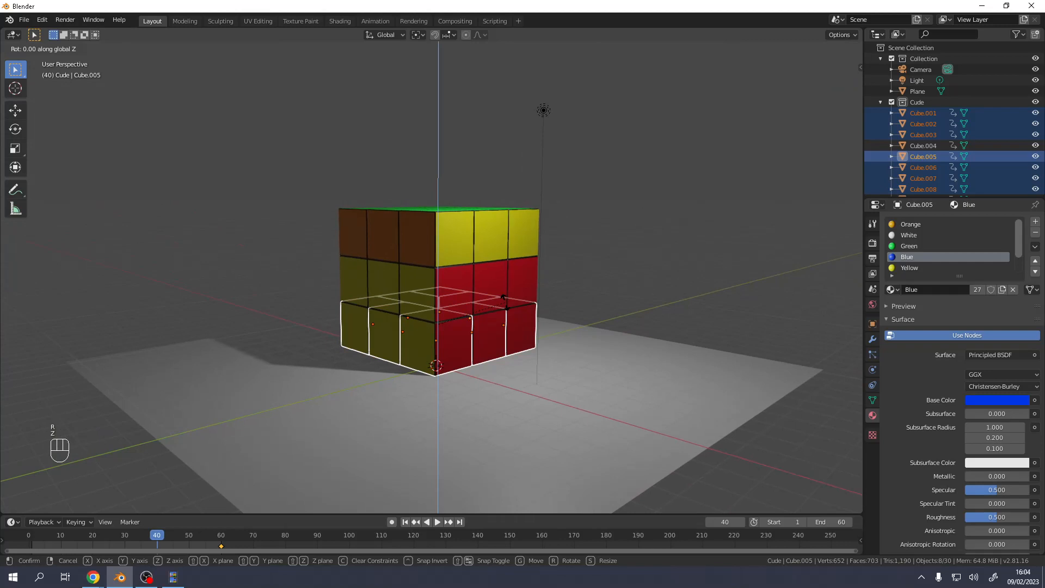
pyautogui.write('90')
pyautogui.press('Return')
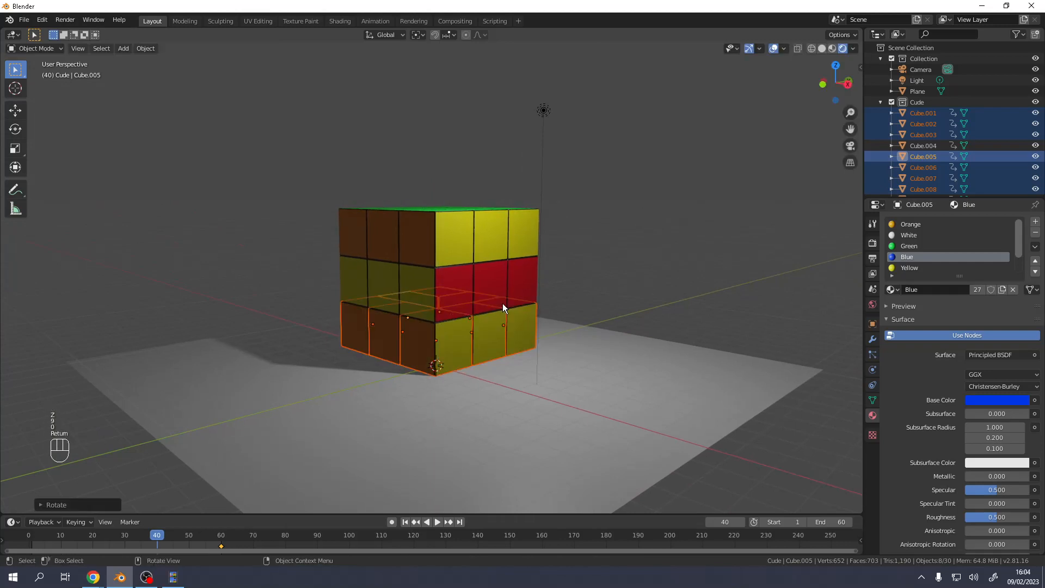
# Insert a keyframe for the eight selected bottom-layer cubes at frame 40 and play the animation to check the layer turns.
pyautogui.press('i')
pyautogui.click(502, 303)
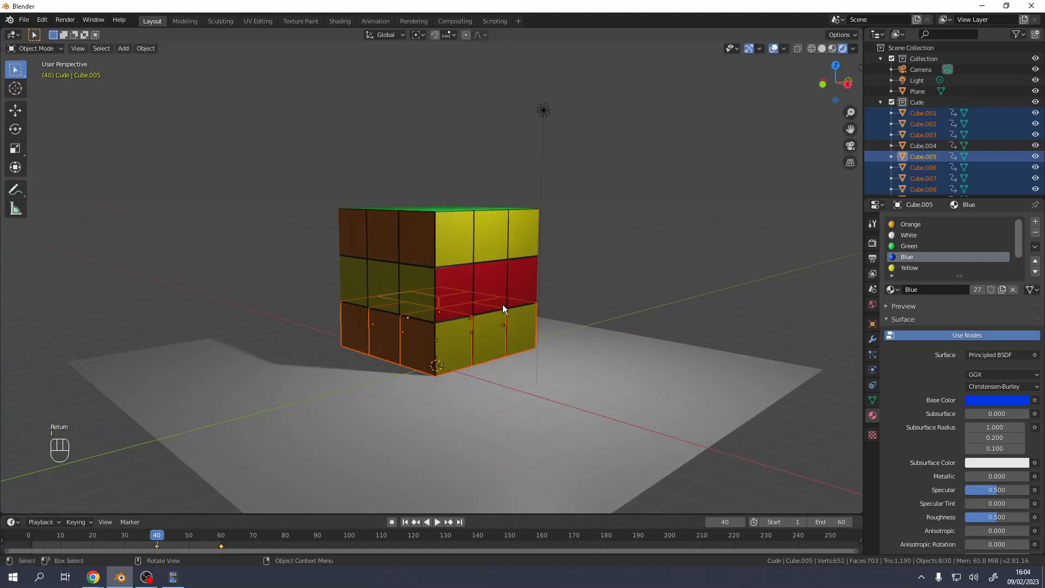
pyautogui.press('space')
pyautogui.keyDown('alt'); pyautogui.scroll(-2, 501, 305); pyautogui.keyUp('alt')
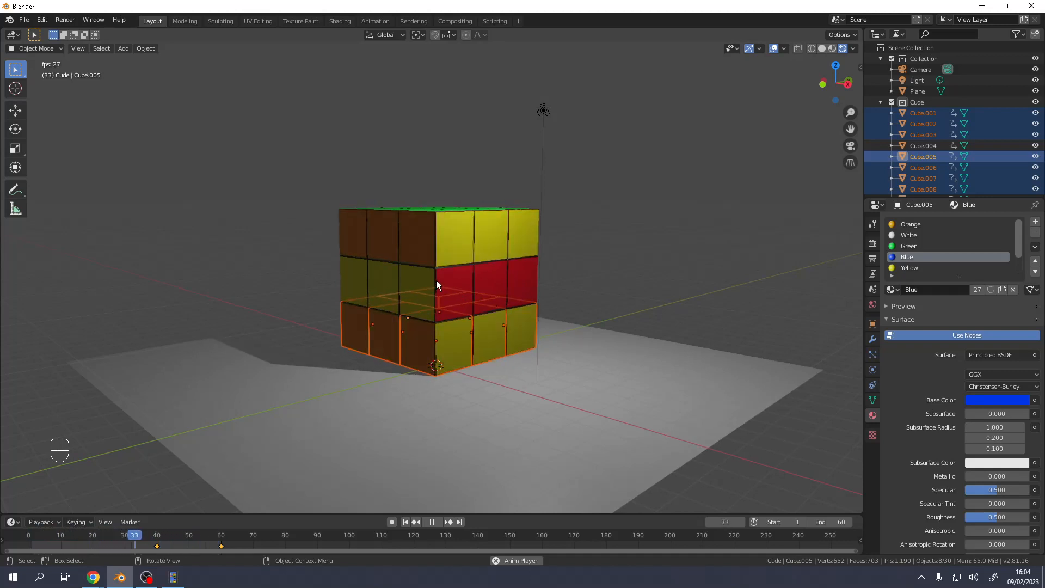
pyautogui.press('space')
pyautogui.moveTo(377, 217); pyautogui.dragTo(637, 234, button='middle')
# Bring up the world settings, switch to Chrome to search the web for "hdri download" in a new tab, and open the Poly Haven site.
pyautogui.click(872, 305)
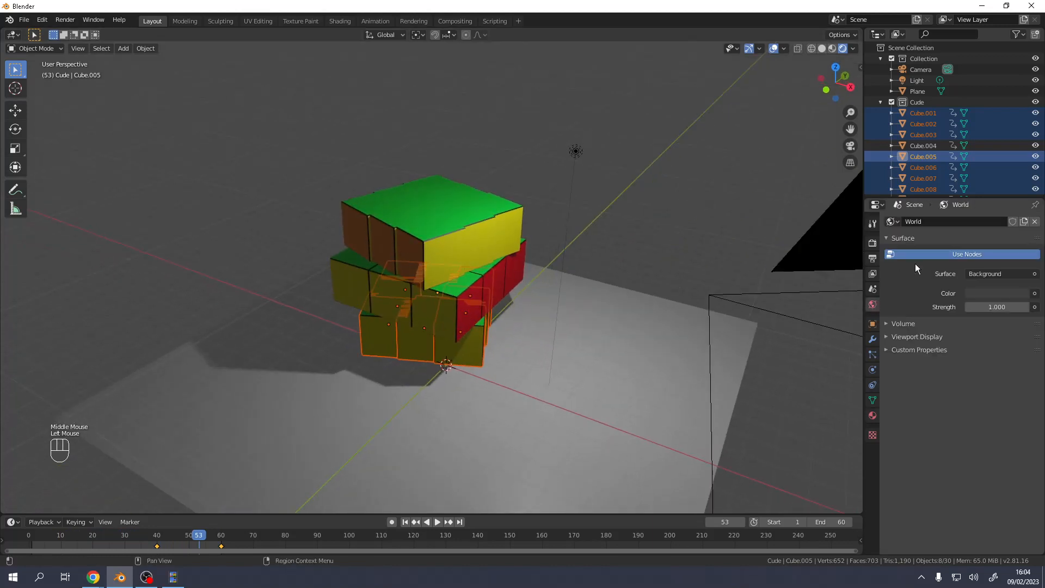
pyautogui.click(93, 577)
pyautogui.click(107, 544)
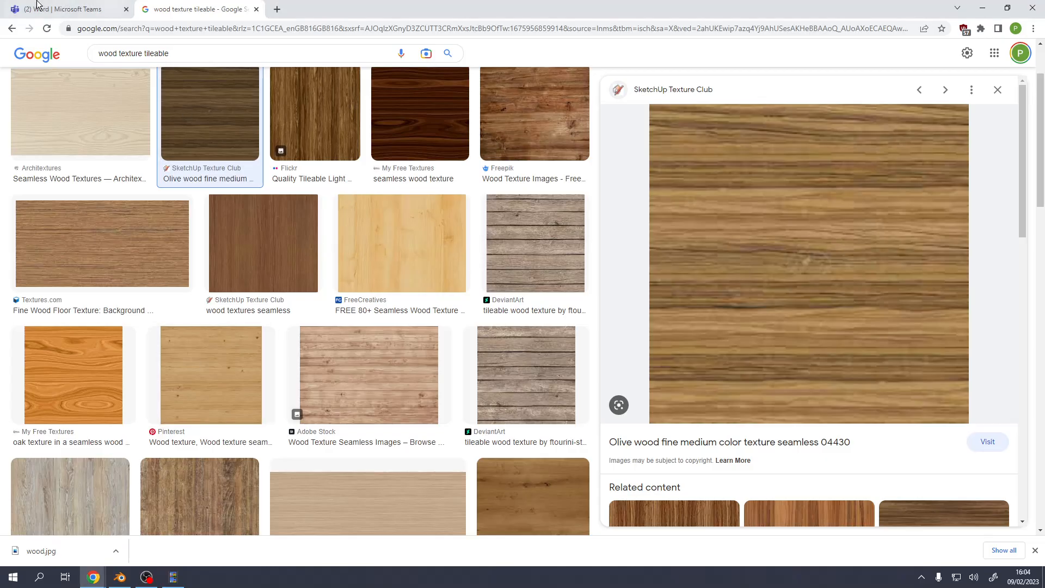
pyautogui.click(277, 10)
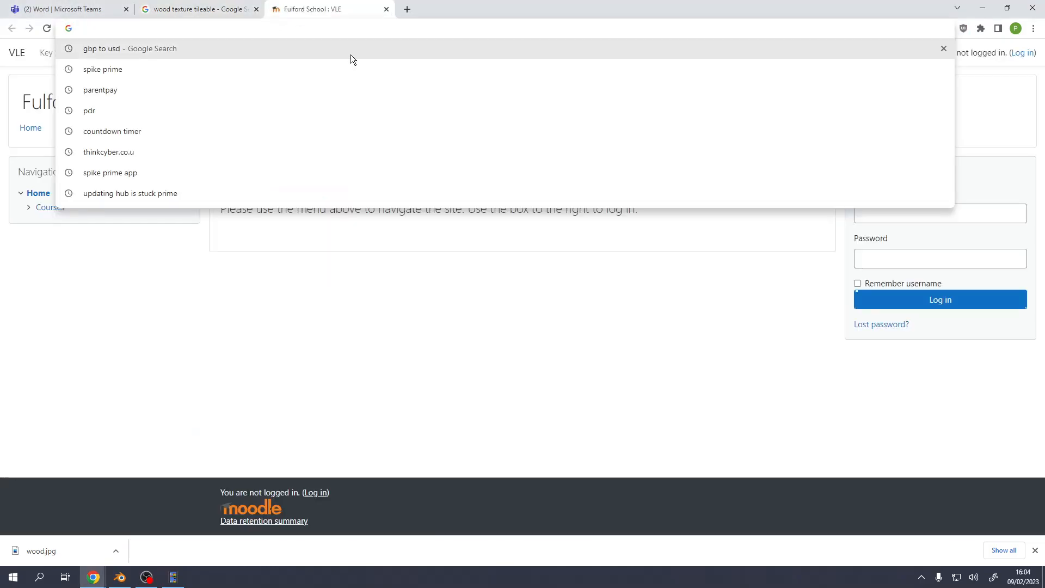
pyautogui.write('hdri')
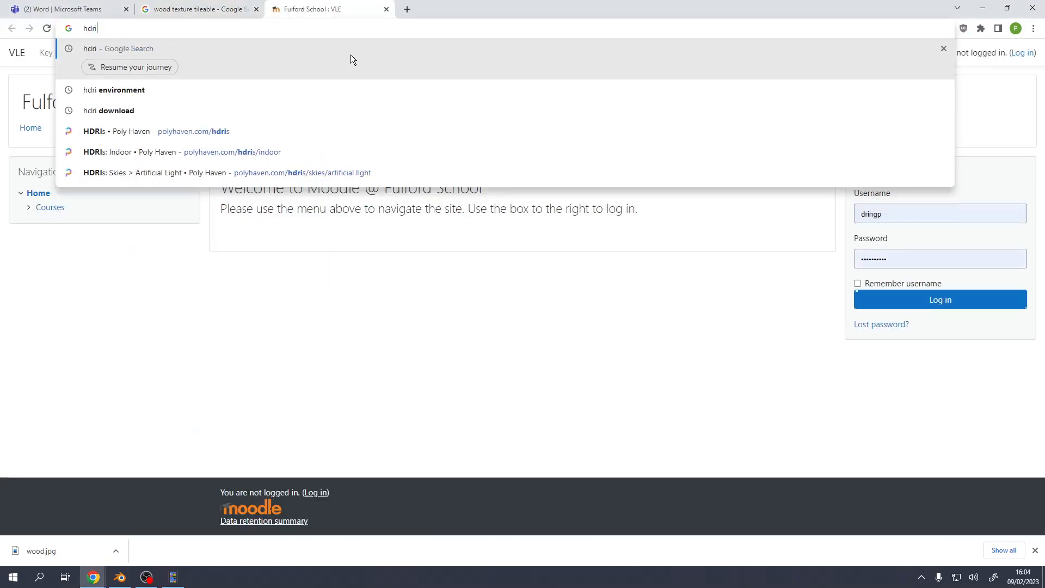
pyautogui.press('Down')
pyautogui.press('Down')
pyautogui.press('Return')
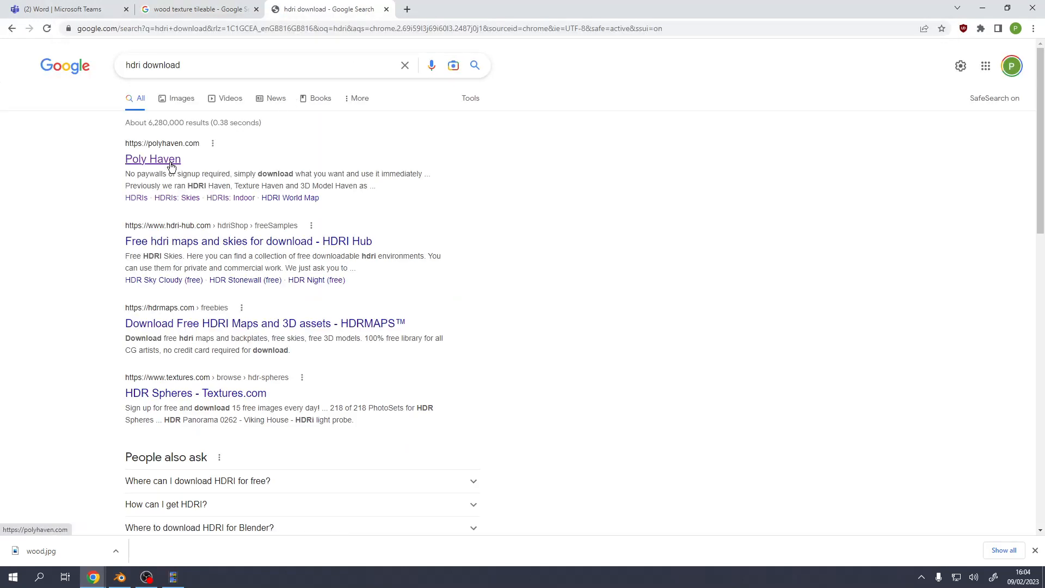
pyautogui.click(160, 163)
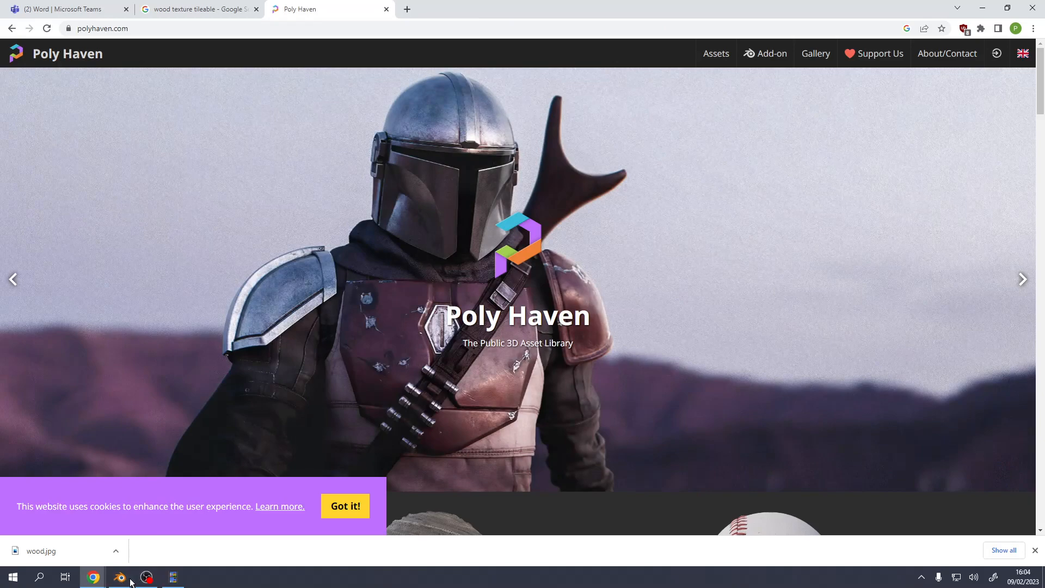
# Switch back to Blender and set the world colour to an Environment Texture using kloppenheim_06_puresky_4k.exr from the Downloads folder.
pyautogui.moveTo(150, 582)
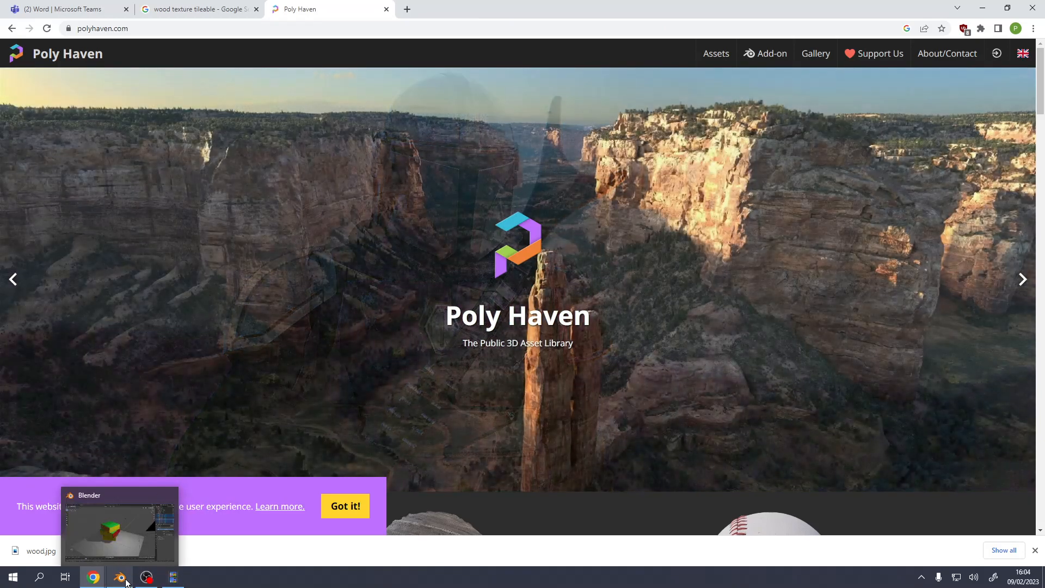
pyautogui.click(125, 581)
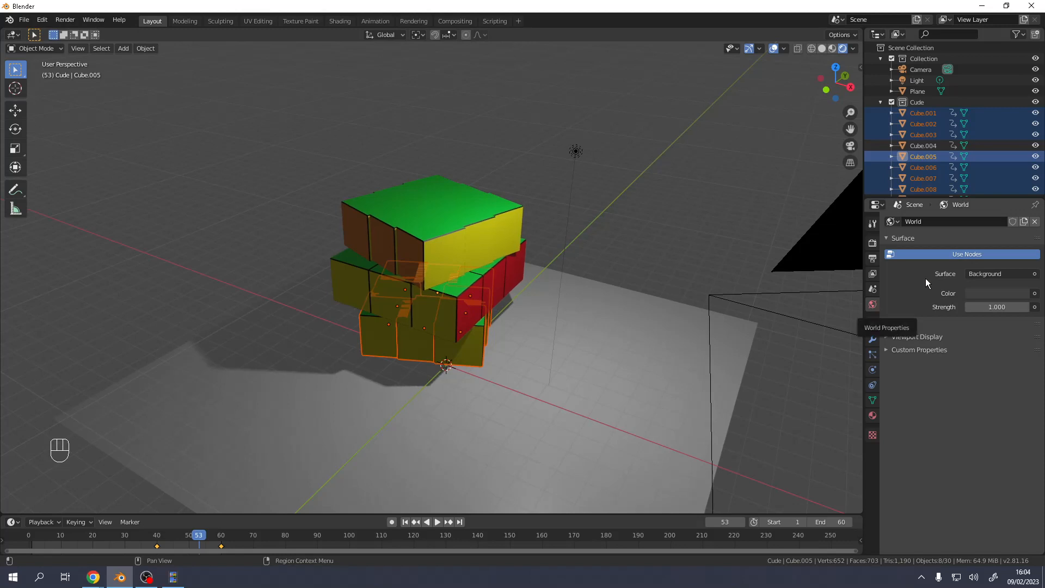
pyautogui.click(1033, 293)
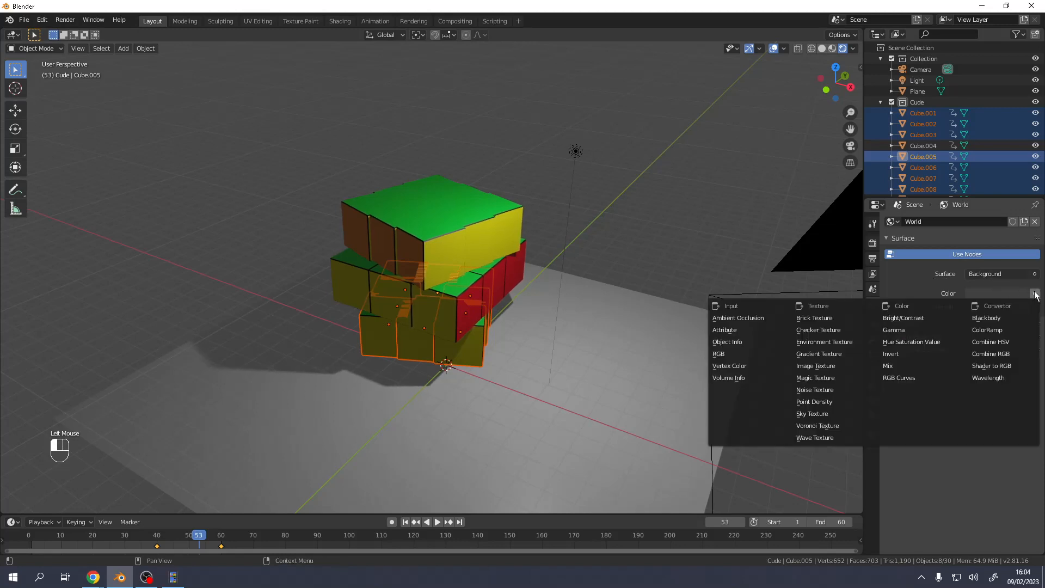
pyautogui.click(825, 344)
pyautogui.click(1023, 308)
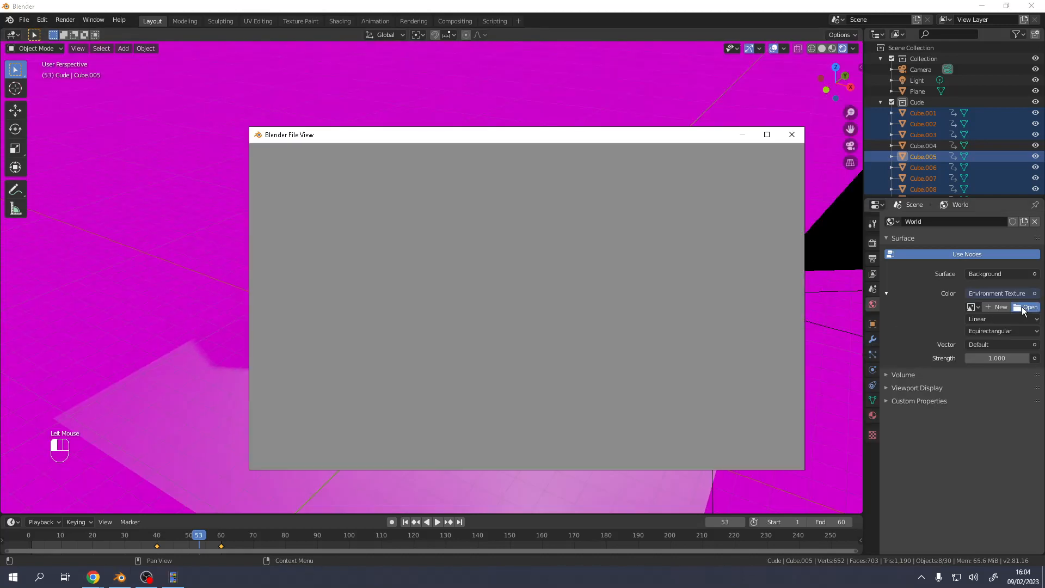
pyautogui.click(286, 387)
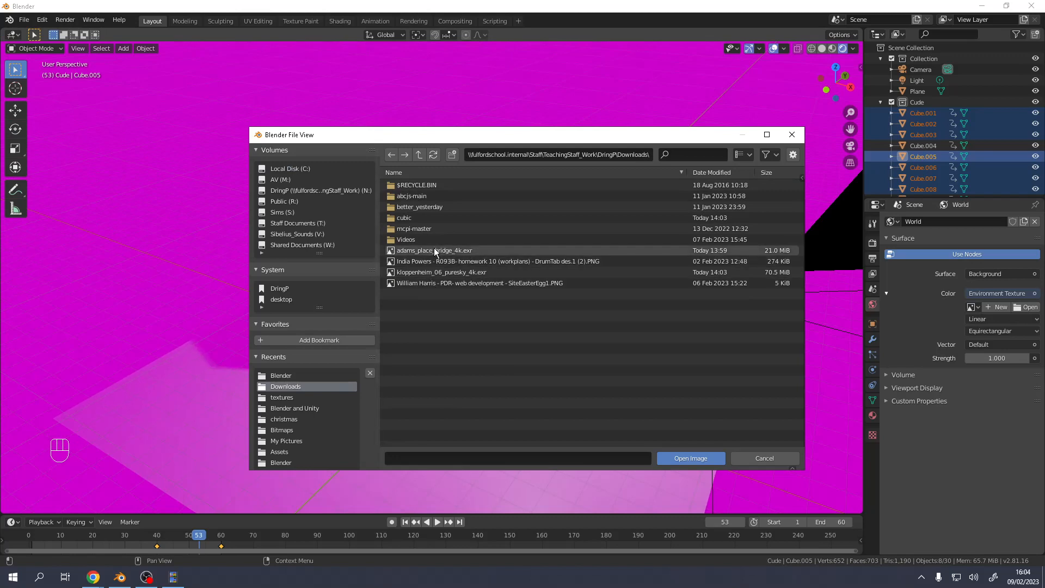
pyautogui.doubleClick(426, 273)
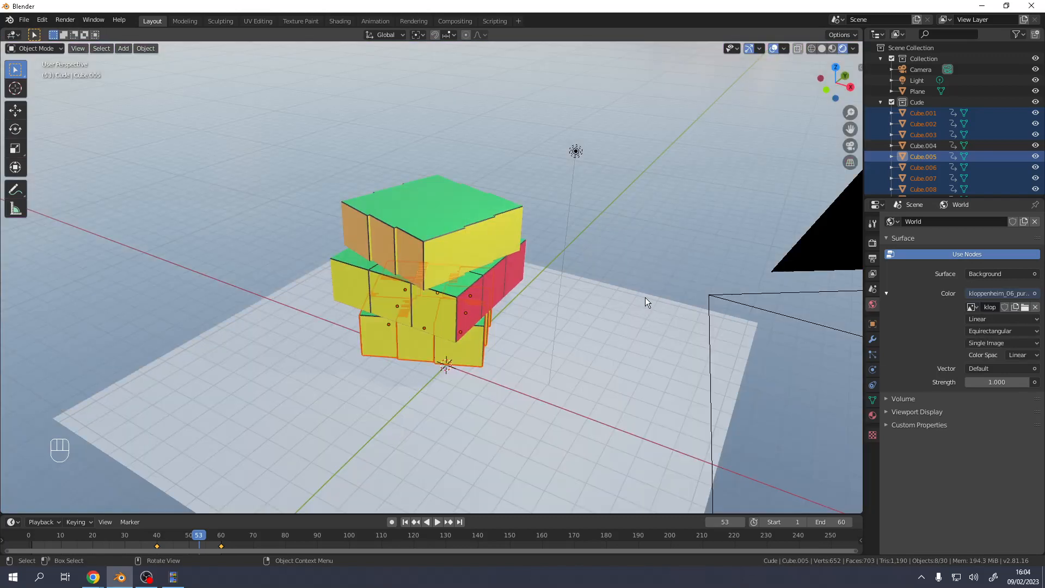
# Select the ground plane beneath the cube.
pyautogui.moveTo(644, 299); pyautogui.dragTo(704, 228, button='middle')
pyautogui.click(612, 303)
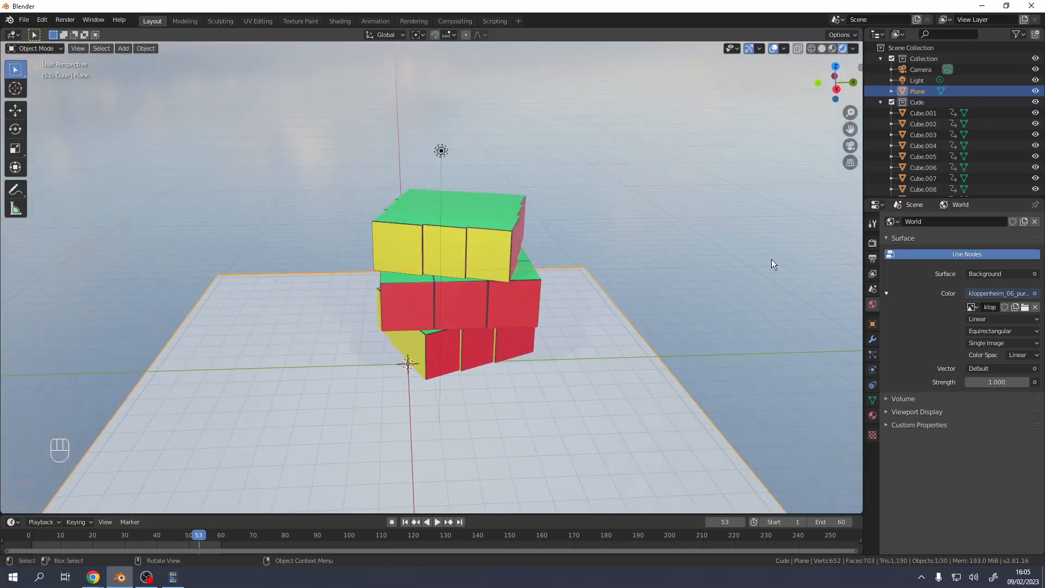